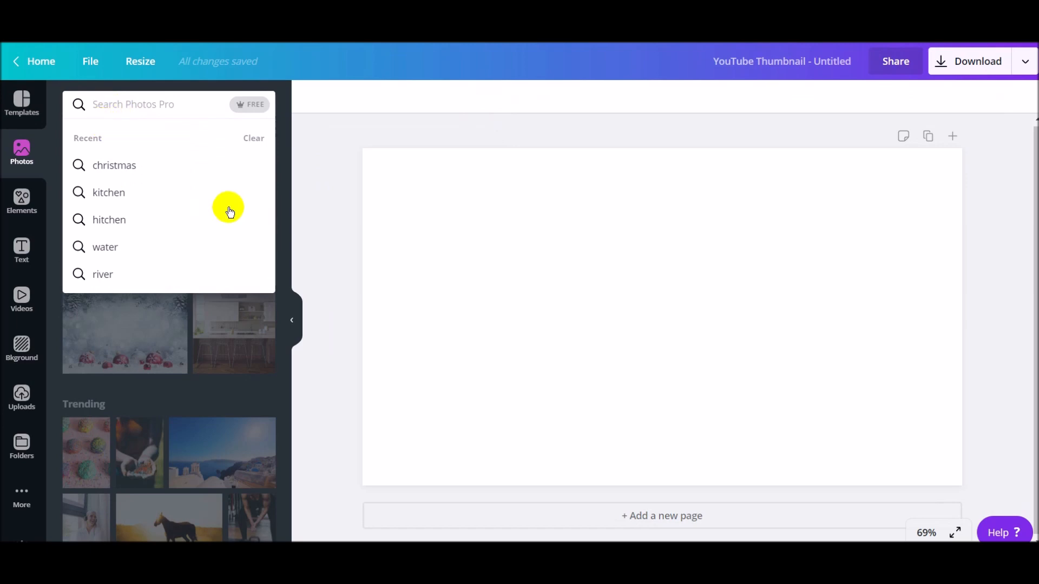
- Browse the photo library's Christmas category and narrow it to santa pictures
click(251, 139)
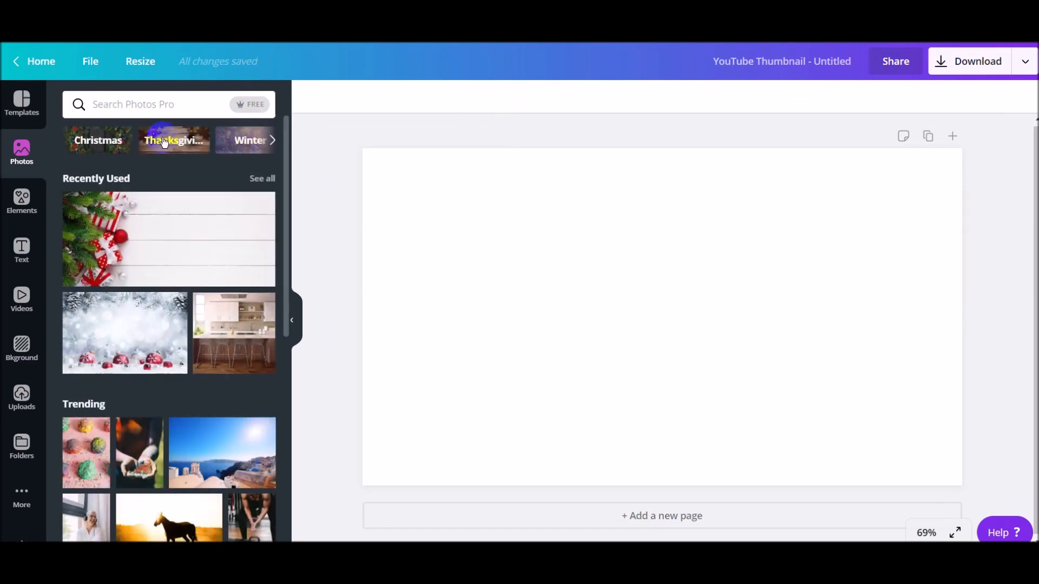
click(113, 142)
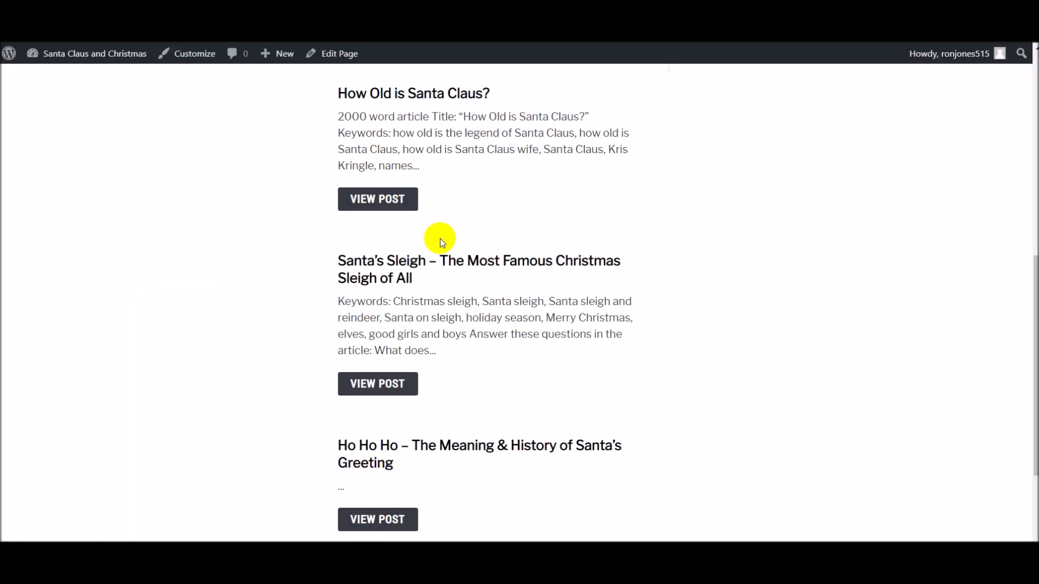
scroll(433, 227, up, 3)
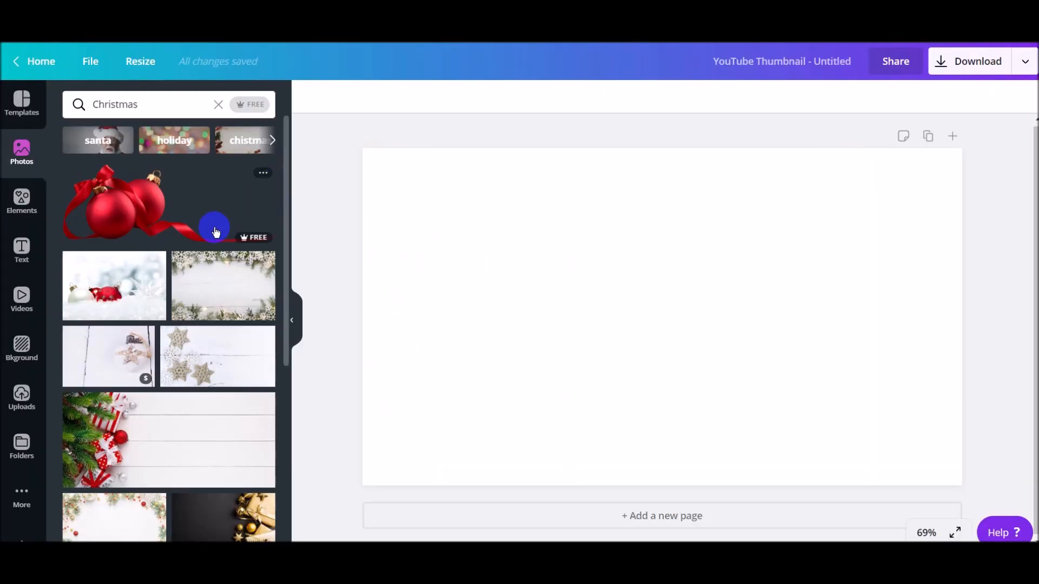
click(97, 140)
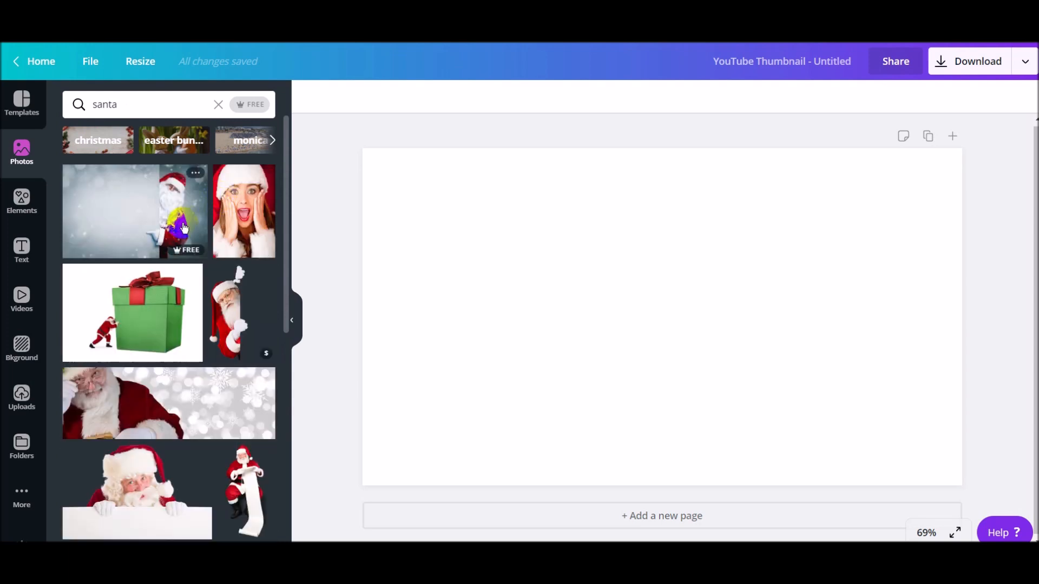
- Add the cut-out photo of Santa holding out his open palm and place it in the canvas's lower-right corner
scroll(184, 232, down, 5)
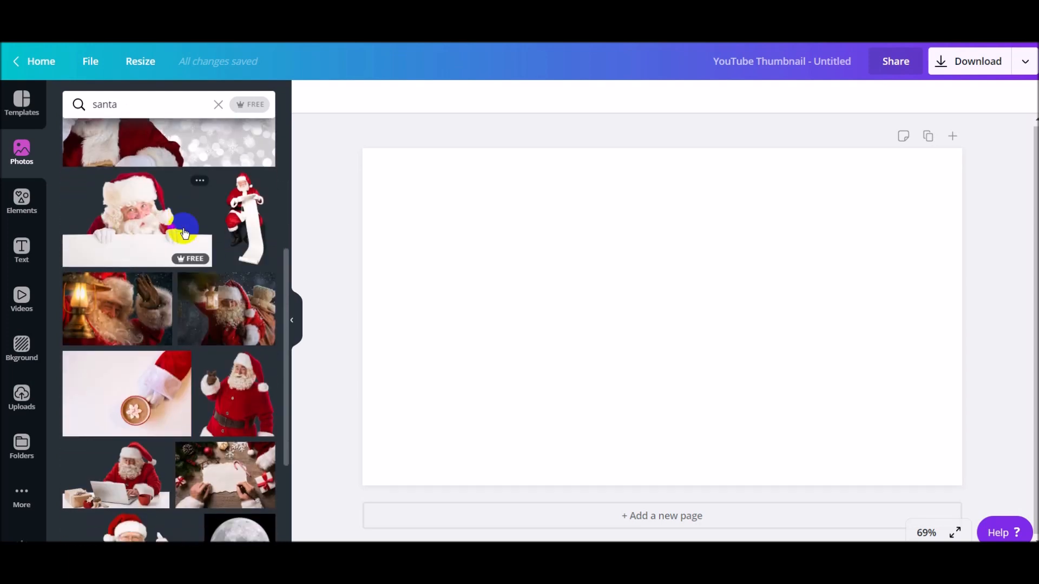
scroll(184, 233, down, 8)
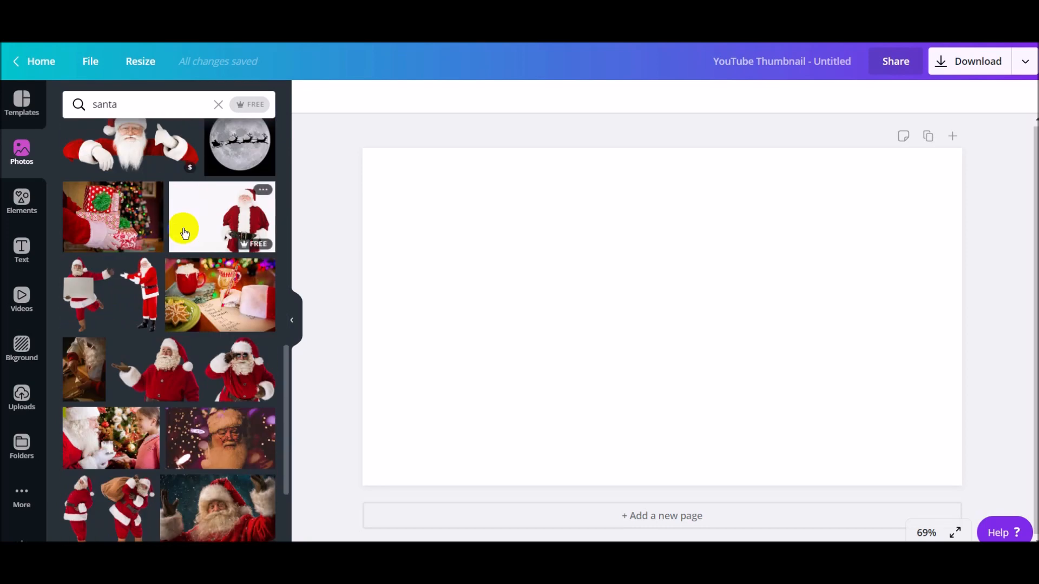
click(167, 387)
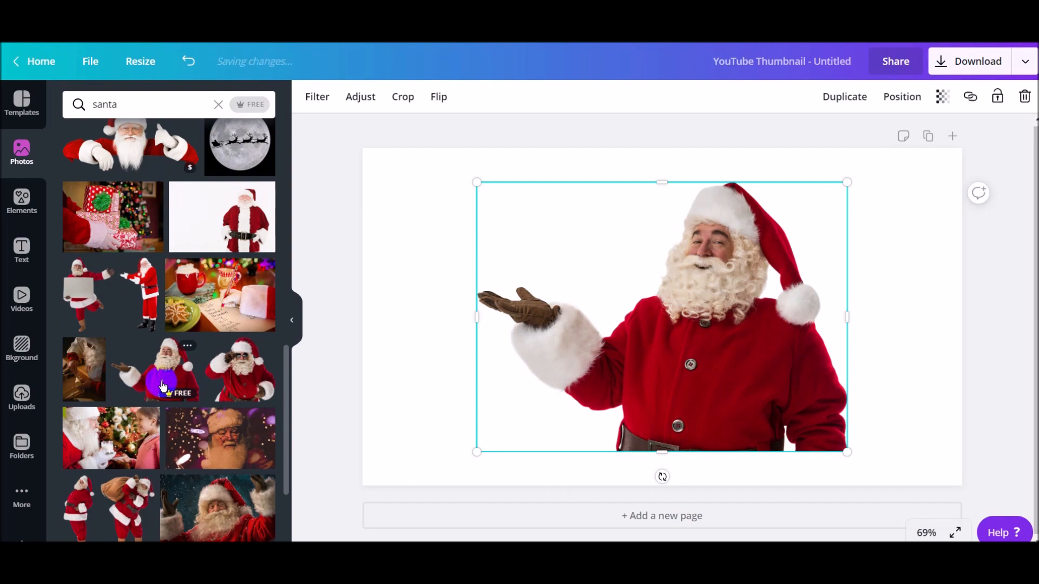
scroll(162, 385, down, 10)
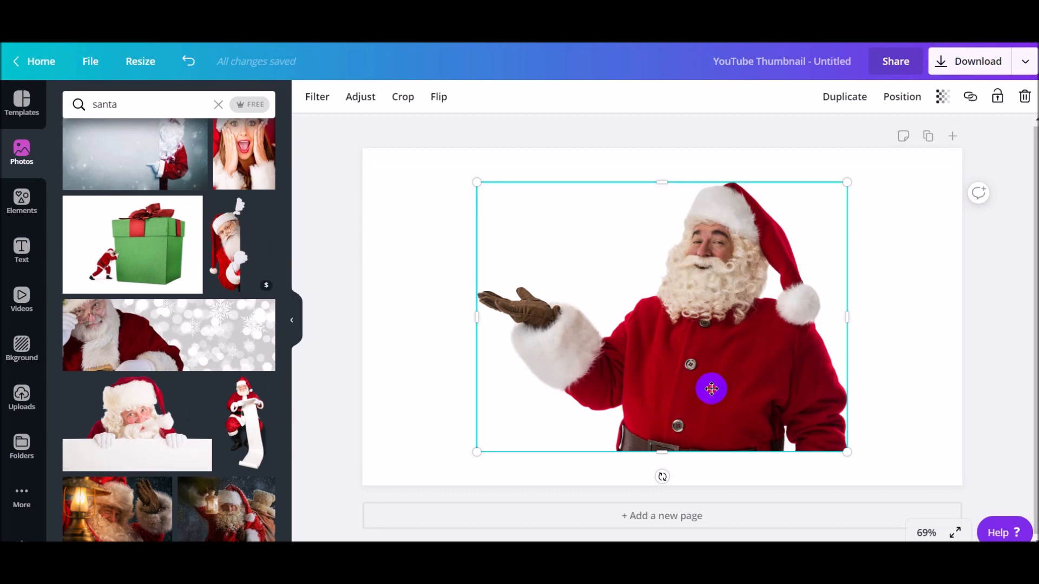
drag(712, 388, 788, 408)
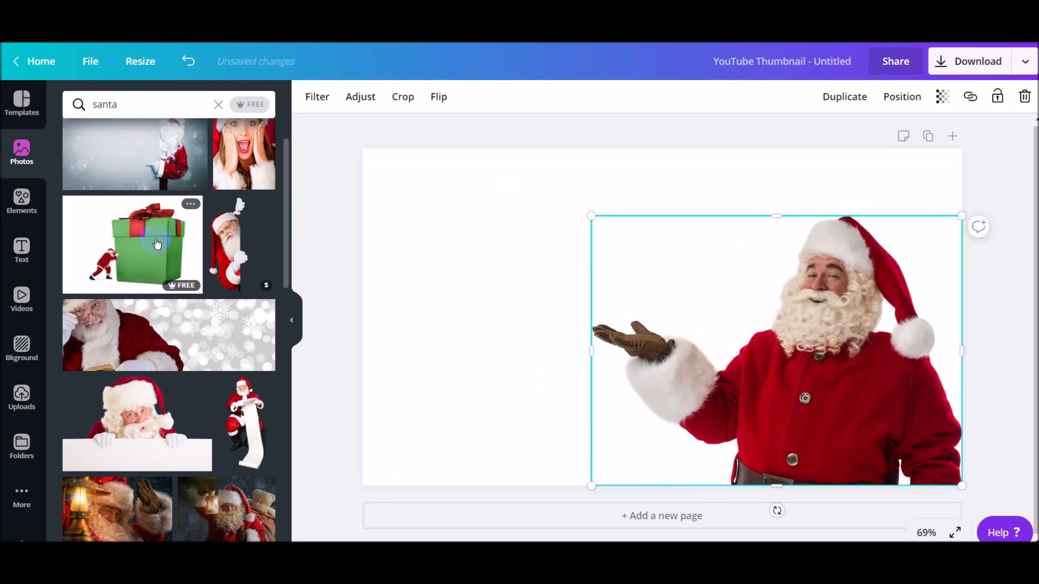
- Add the Christmas photo of frosted pine branches on a pale blue background to the design
scroll(157, 244, up, 2)
click(24, 211)
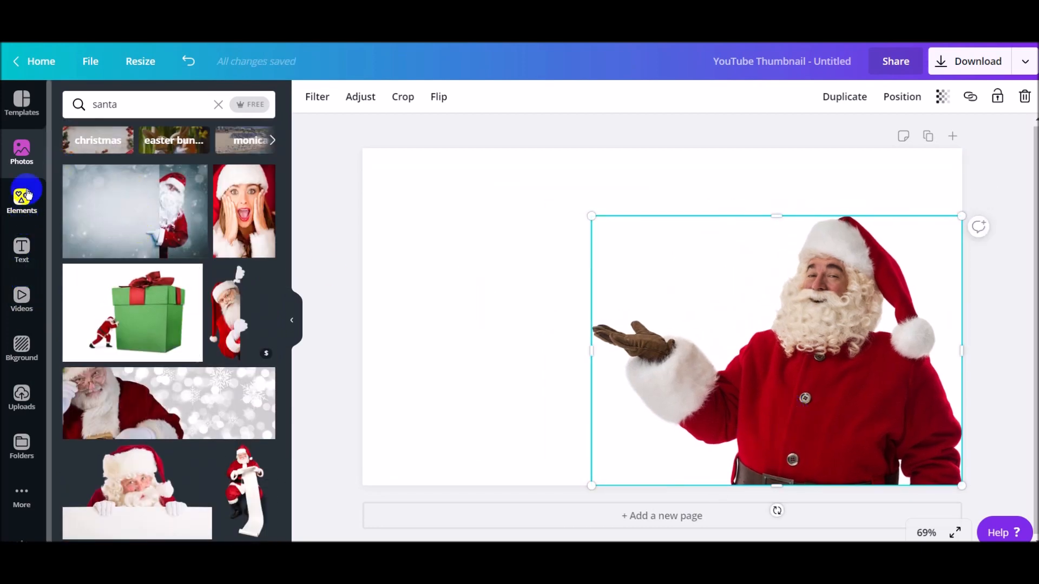
click(21, 153)
click(111, 138)
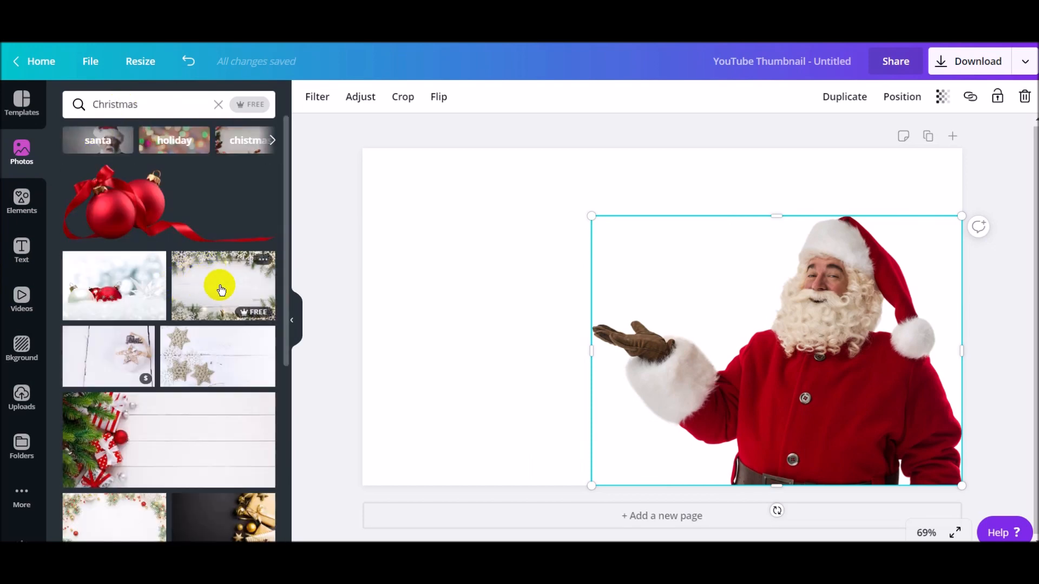
scroll(205, 291, down, 5)
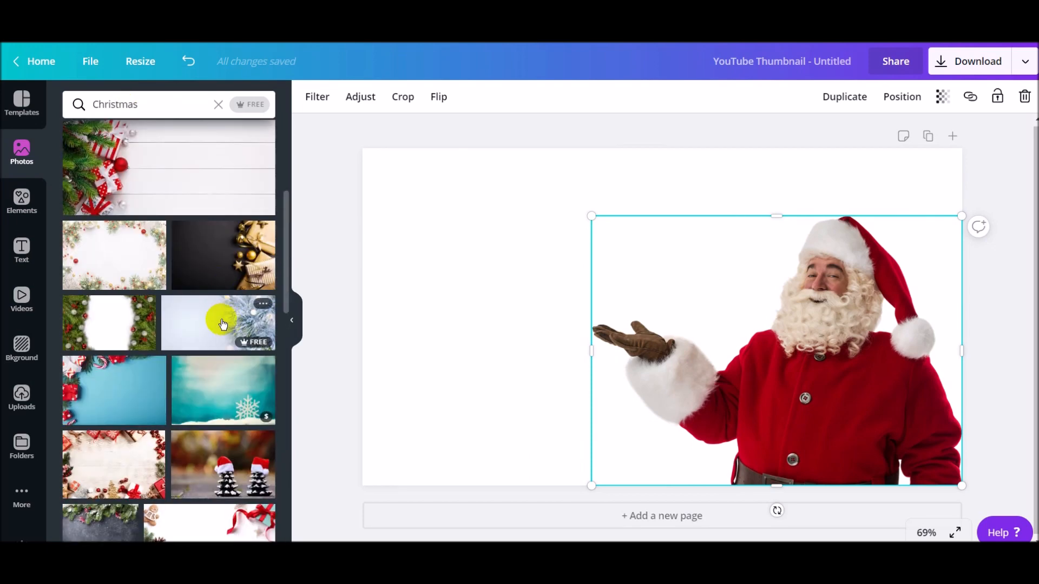
click(223, 323)
- Enlarge the frosted pine photo to fill the whole canvas, 1,280 wide, and send it backward behind Santa
drag(572, 274, 614, 233)
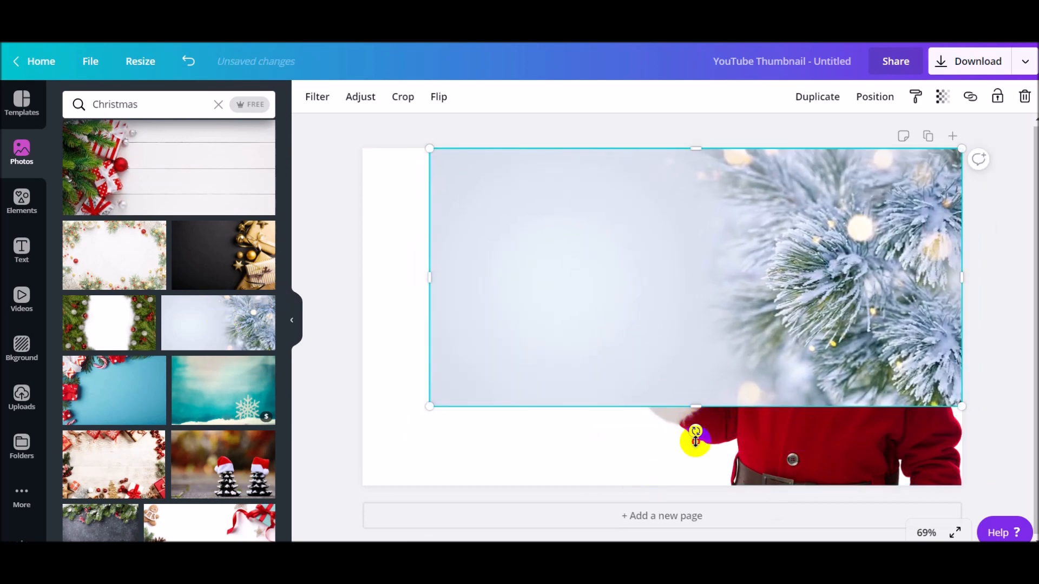
drag(696, 438, 703, 480)
drag(431, 322, 362, 320)
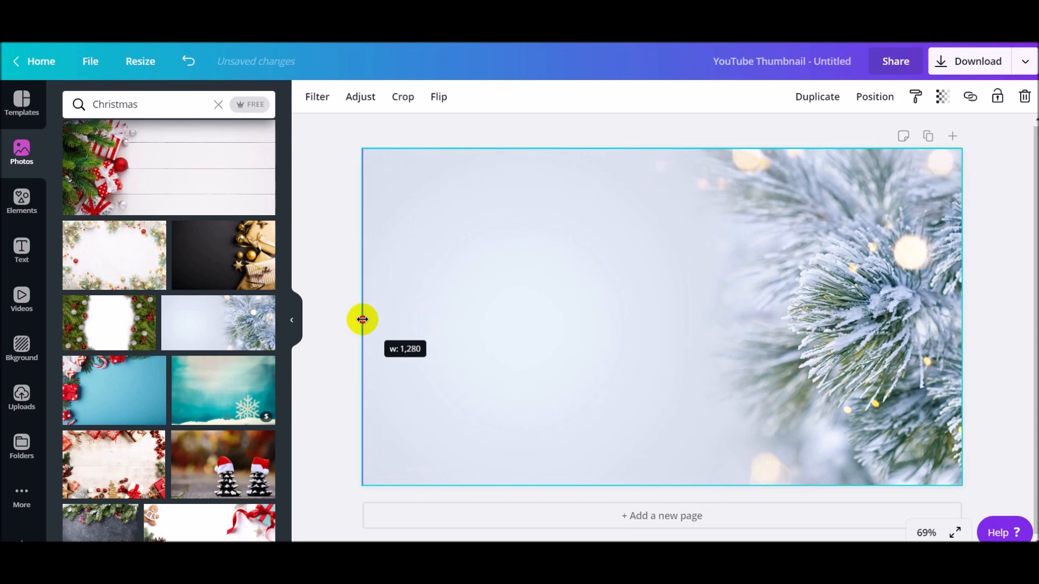
click(875, 97)
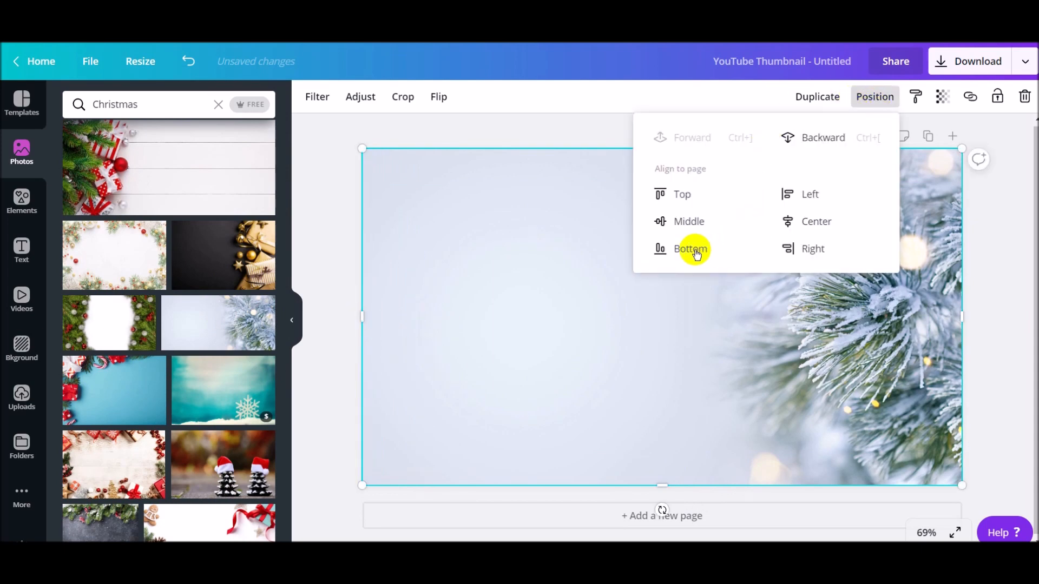
click(819, 137)
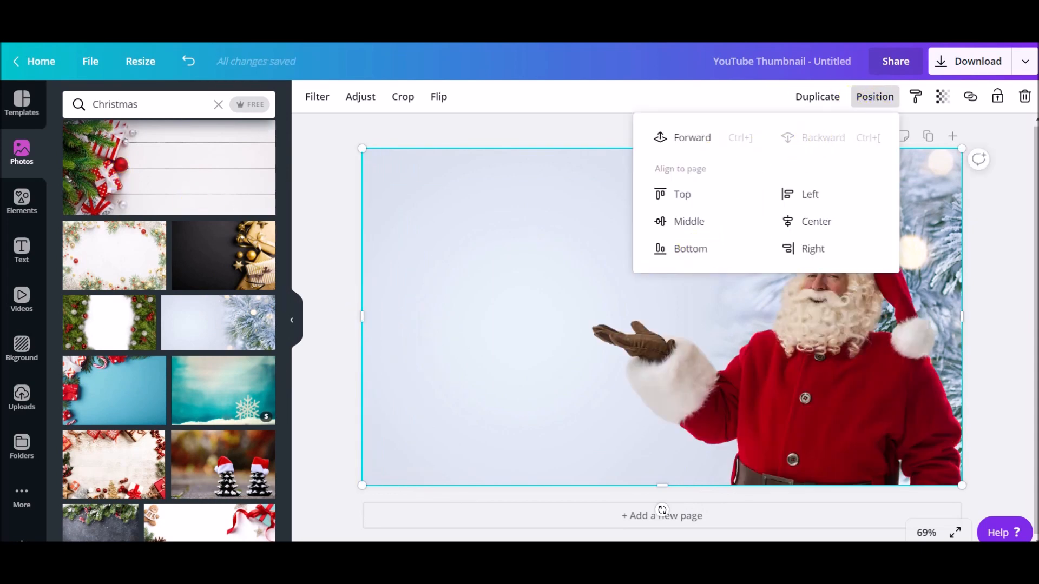
- Add a heading that reads "How OLD"
click(22, 248)
click(116, 176)
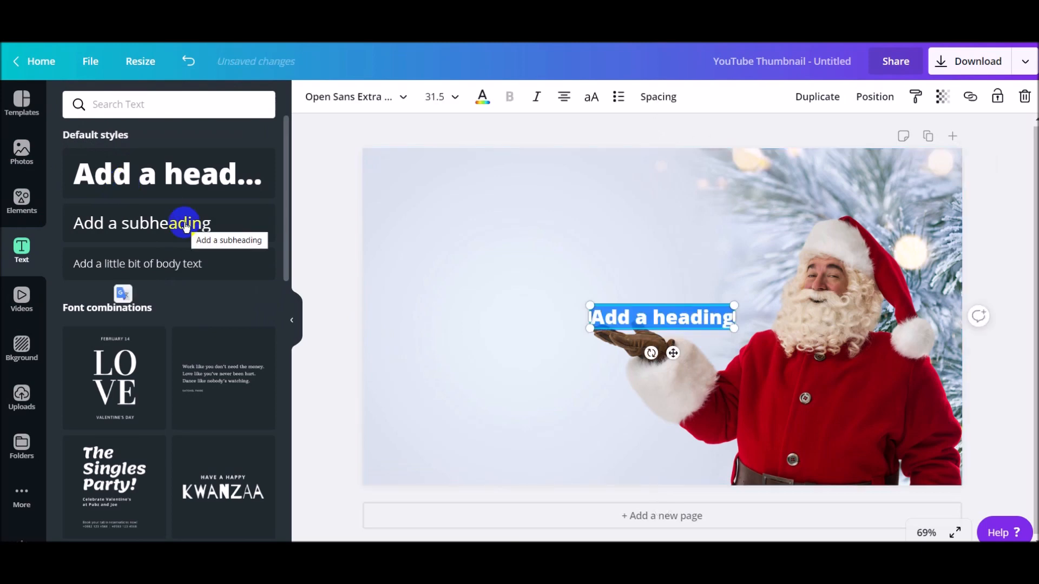
text(How OLD os)
key(BackSpace)
key(BackSpace)
text(is)
key(BackSpace)
key(BackSpace)
key(BackSpace)
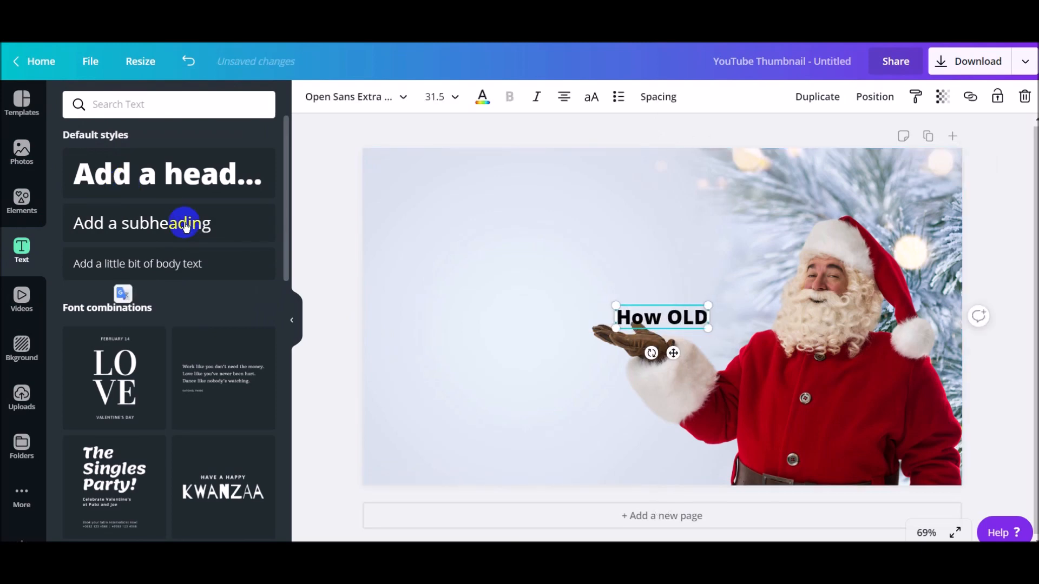
- Enlarge the "How OLD" heading to size 133 and place it along the top of the canvas
drag(617, 304, 394, 172)
drag(570, 249, 615, 150)
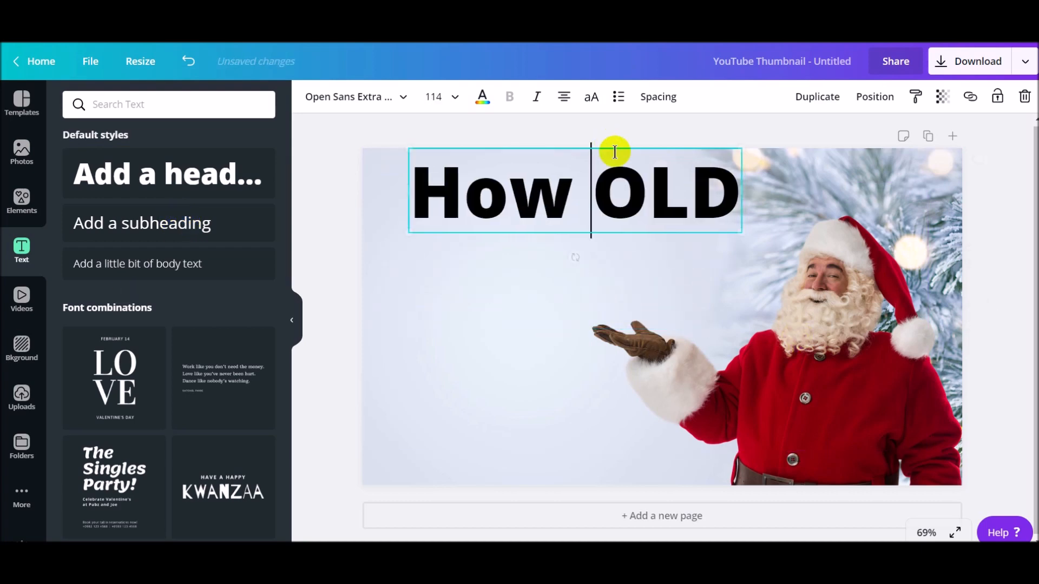
drag(741, 233, 796, 272)
drag(657, 248, 651, 253)
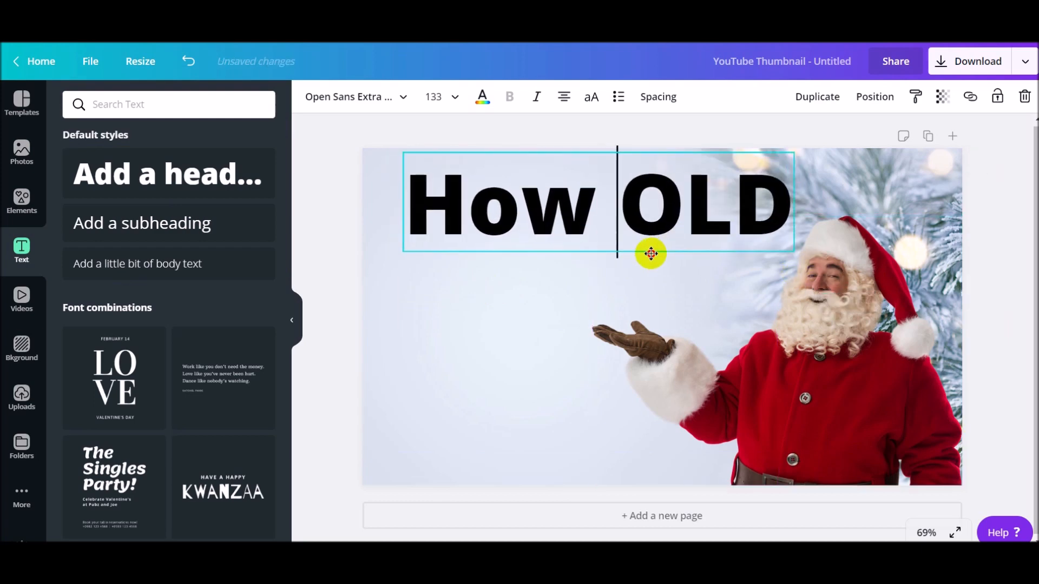
click(309, 283)
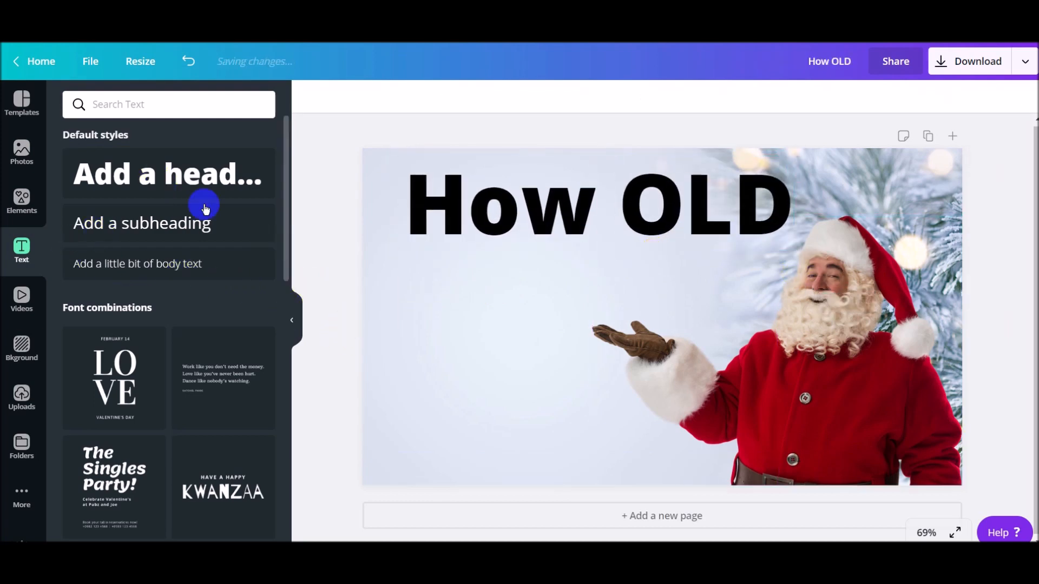
- Add the text "is" at size 70.8 and place it centred just below "How OLD"
click(234, 222)
text(is)
drag(671, 305, 707, 286)
drag(683, 354, 614, 308)
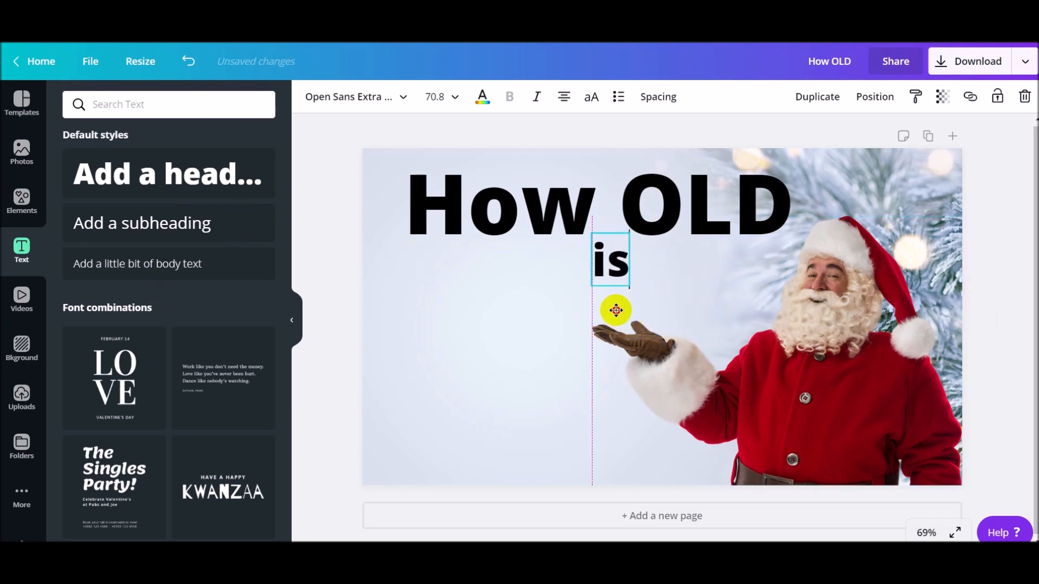
click(615, 310)
- Add a heading "Santa", enlarge it to size 132 and place it below "How OLD" on the canvas's left side
click(153, 174)
text(Santa)
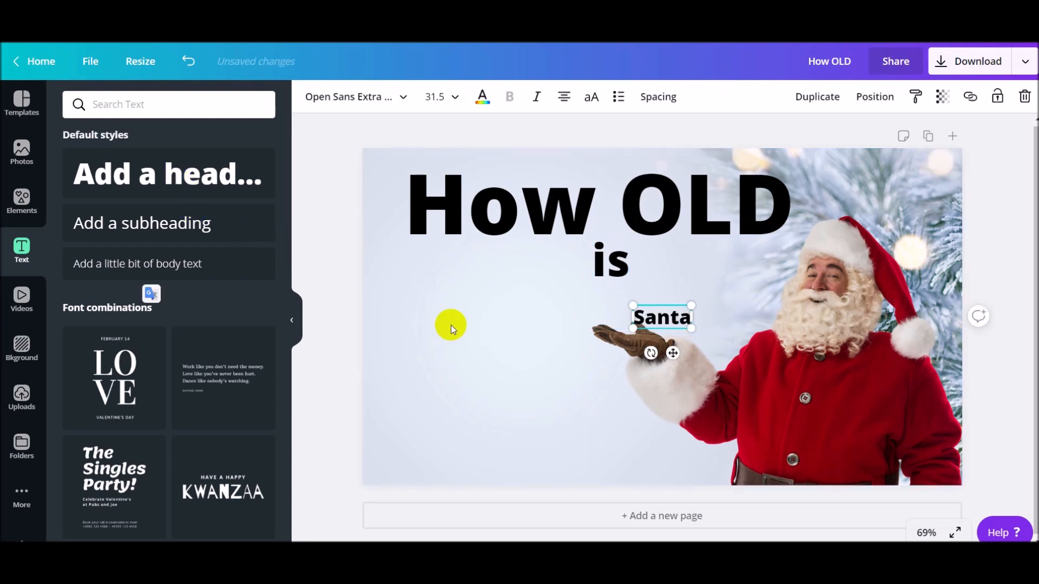
drag(691, 306, 885, 227)
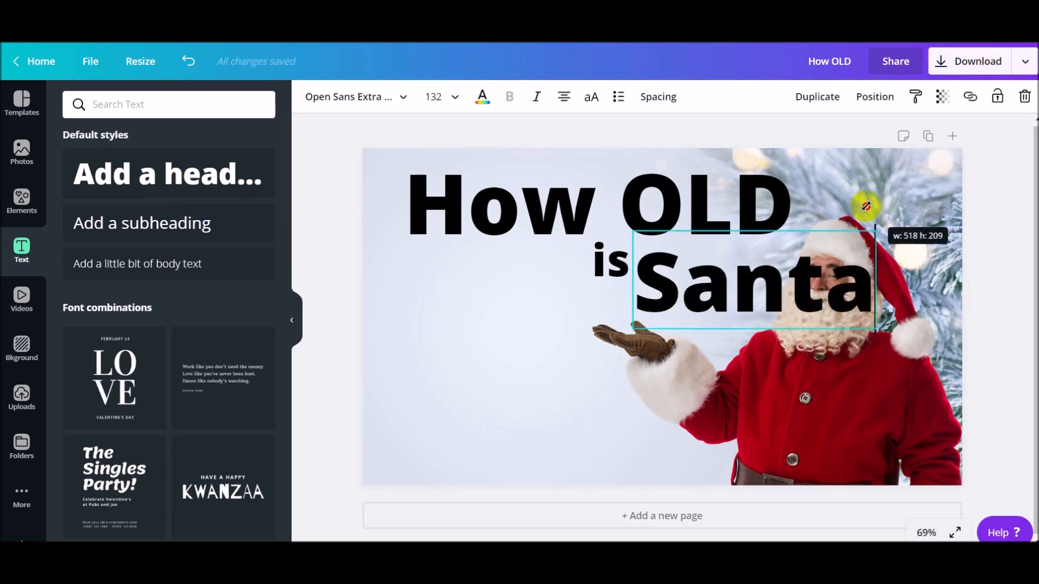
drag(752, 352, 485, 345)
- Duplicate the "Santa" text, change the copy to "Claus" and place it directly beneath "Santa"
click(816, 100)
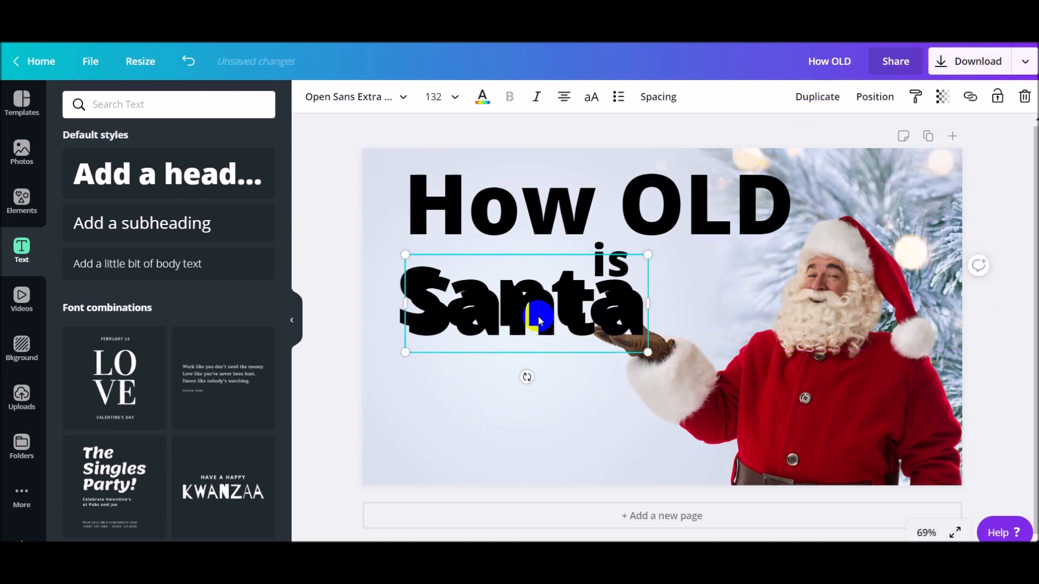
key(BackSpace)
key(BackSpace)
key(BackSpace)
key(BackSpace)
key(BackSpace)
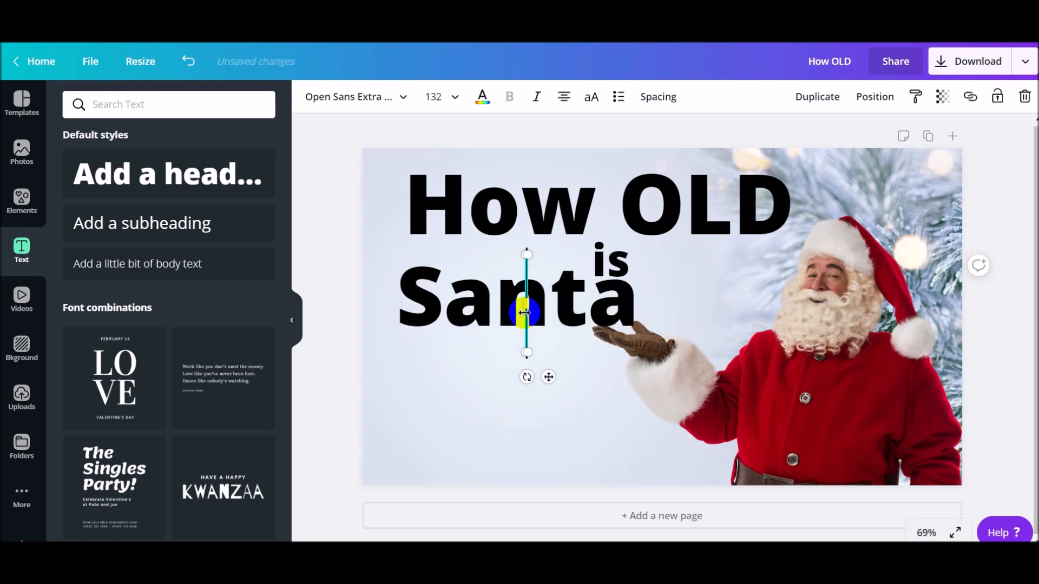
text(Clas)
key(BackSpace)
text(us)
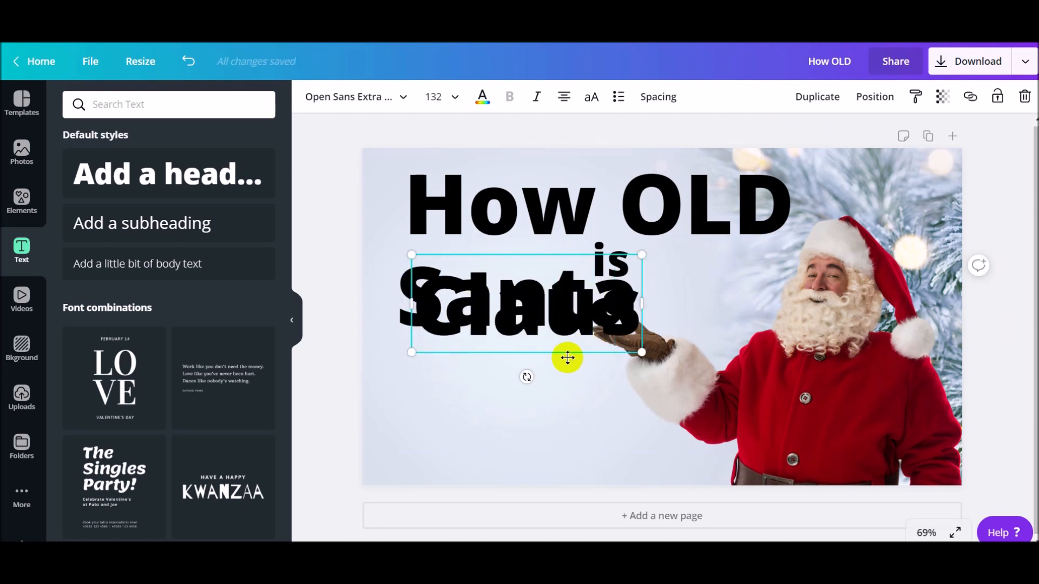
drag(561, 351, 545, 418)
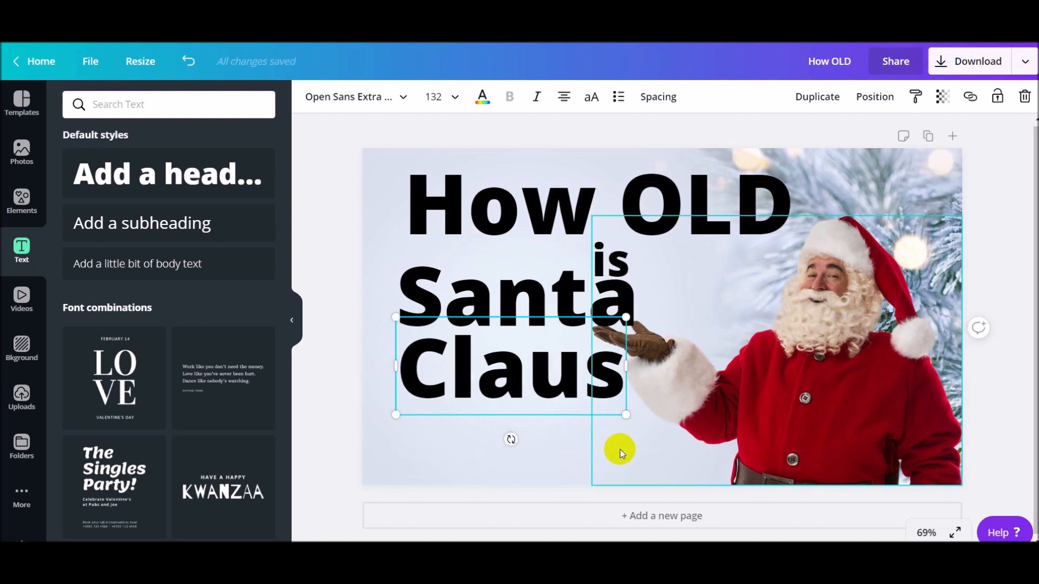
- Append a question mark to the "Claus" text so it reads "Claus ?"
click(560, 394)
text(?)
drag(627, 417, 709, 418)
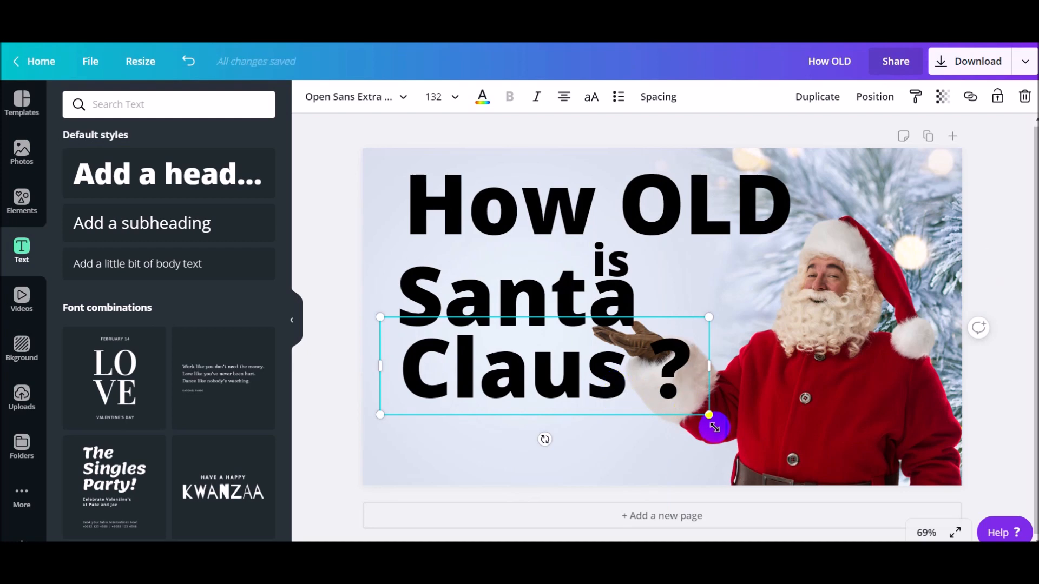
- Set the font of the "How OLD" heading to Baloo Bhaijaan
click(511, 232)
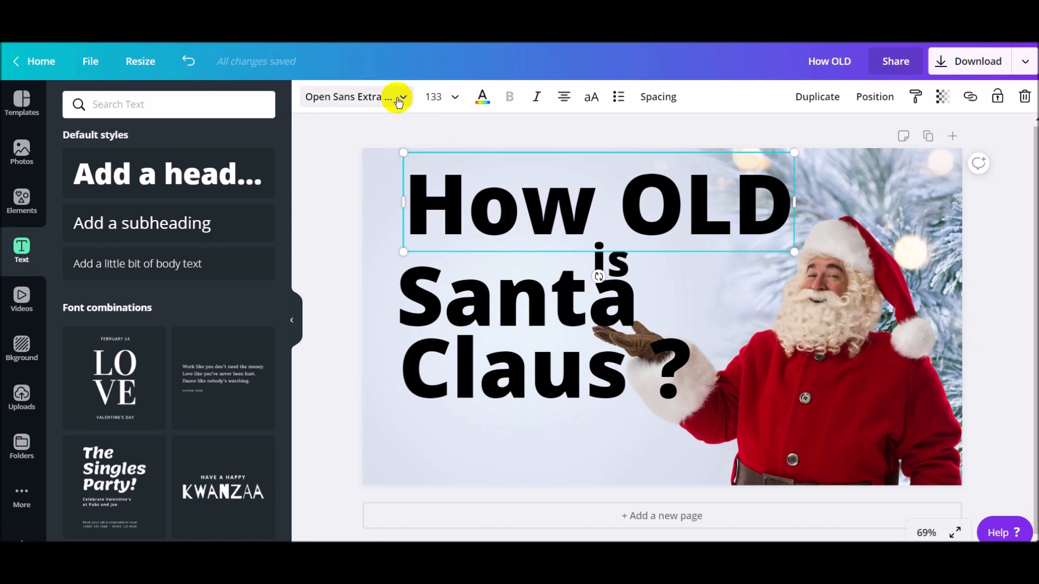
click(397, 97)
scroll(149, 252, down, 20)
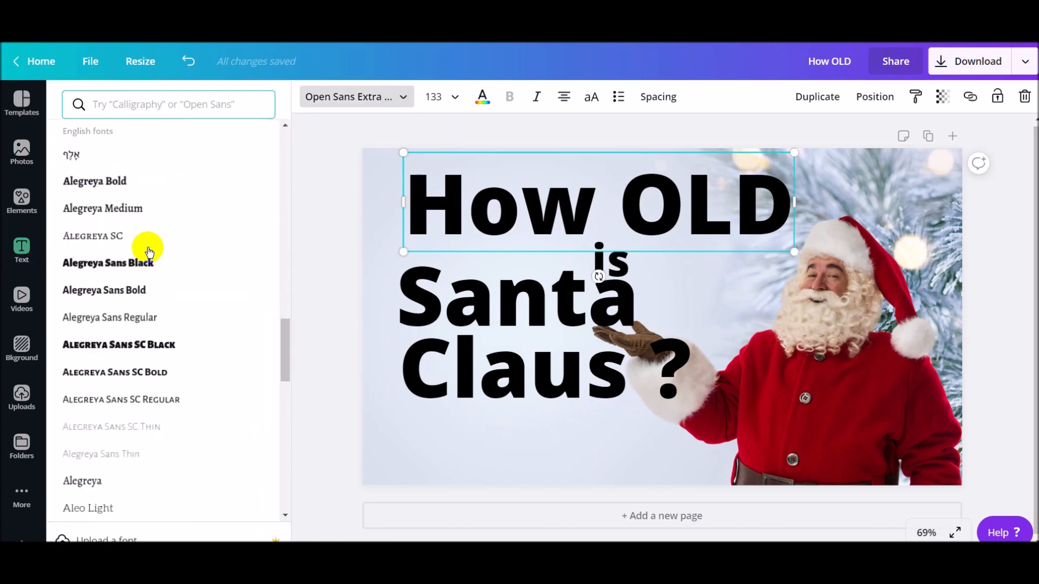
scroll(149, 255, down, 10)
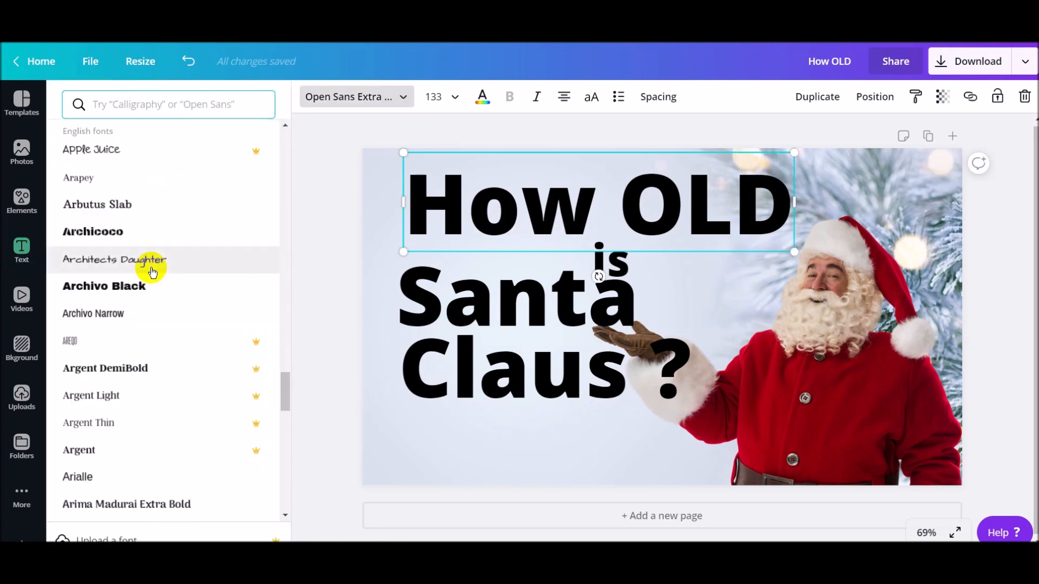
scroll(151, 275, down, 10)
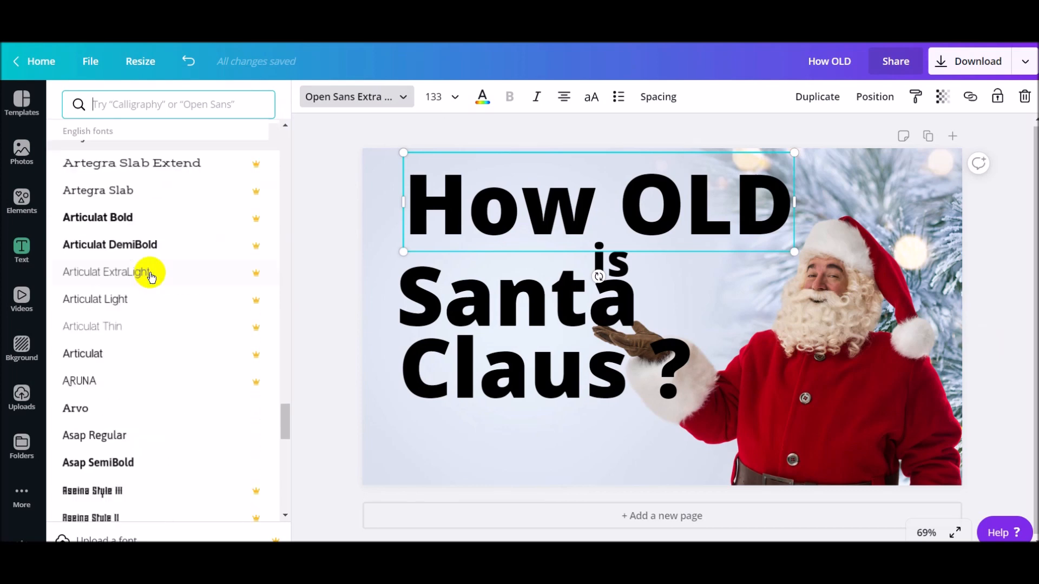
scroll(151, 276, down, 10)
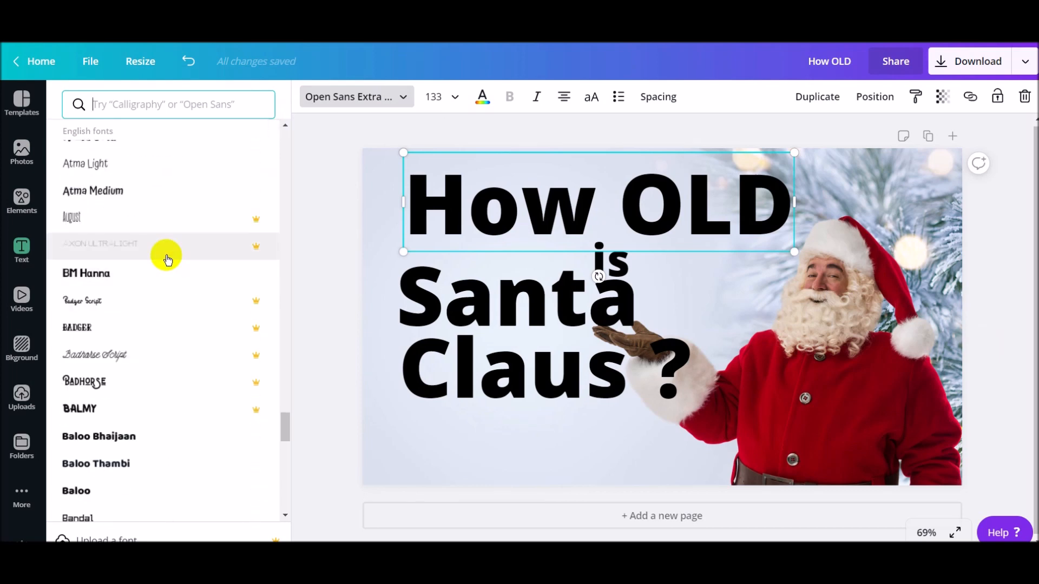
scroll(173, 271, down, 3)
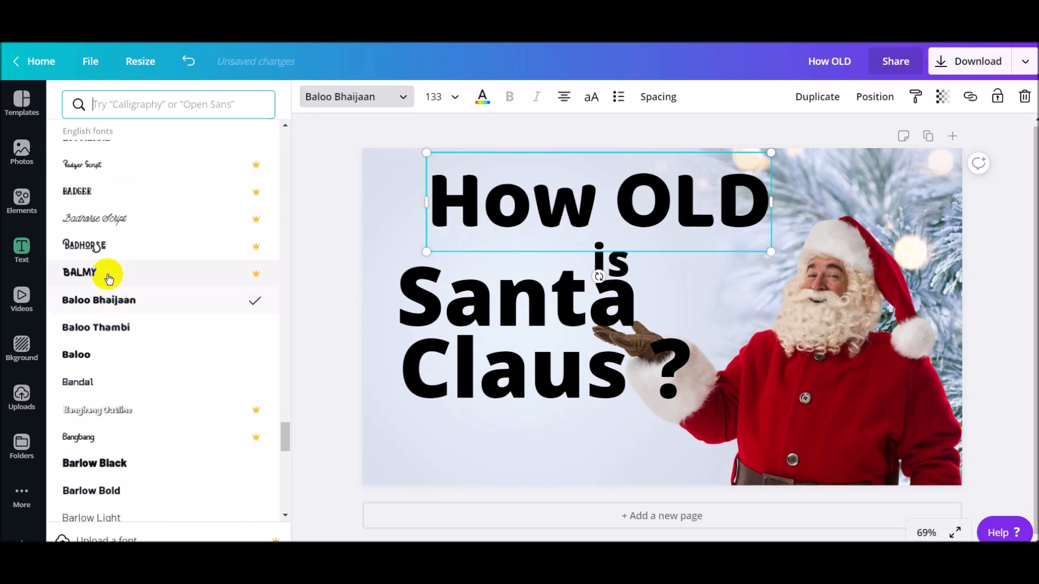
- Set the font of the "How OLD", "Santa" and "Claus ?" texts to Badhorse
click(92, 253)
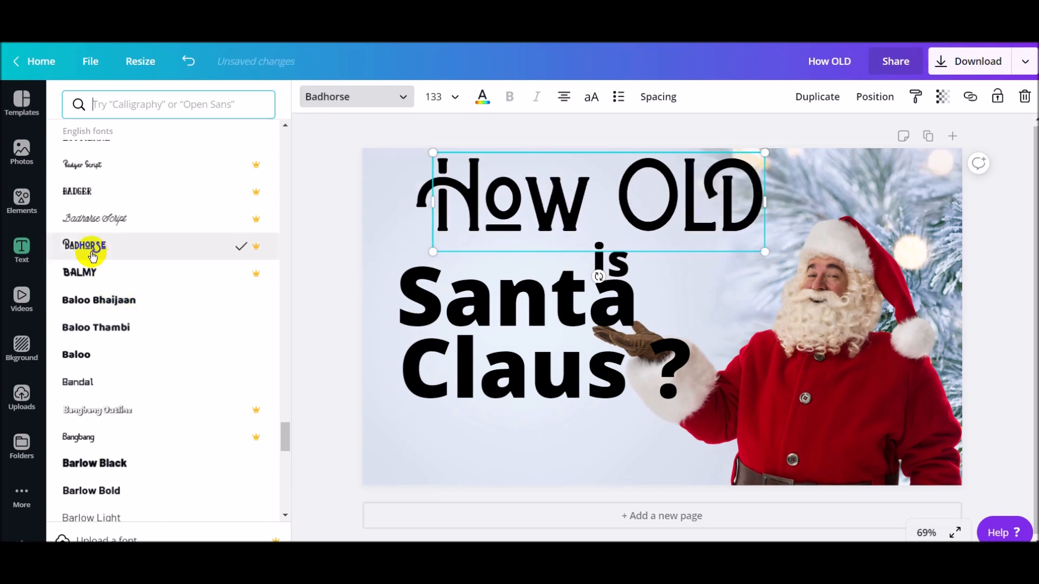
click(460, 298)
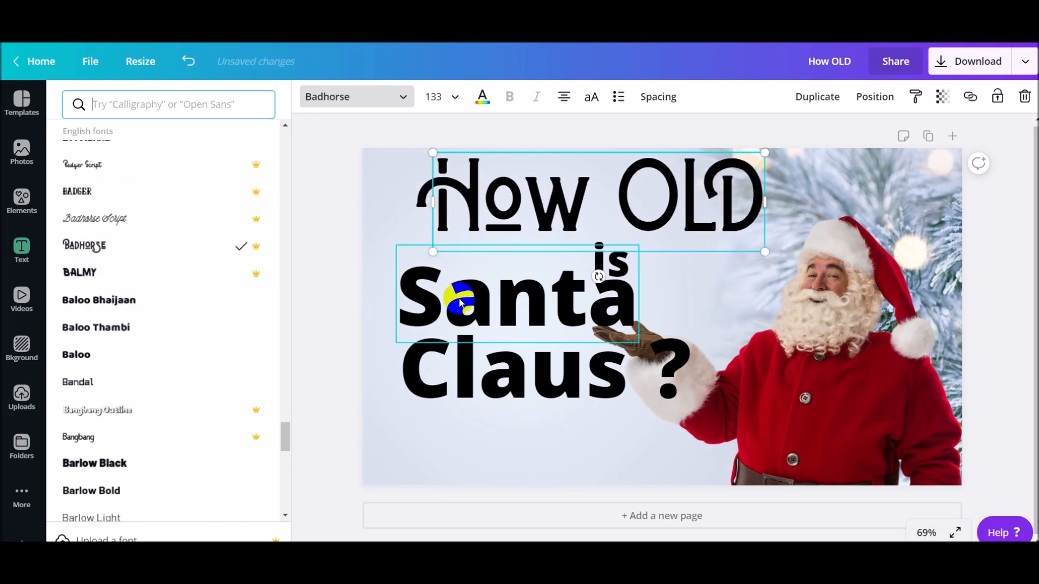
click(76, 245)
click(540, 365)
click(76, 245)
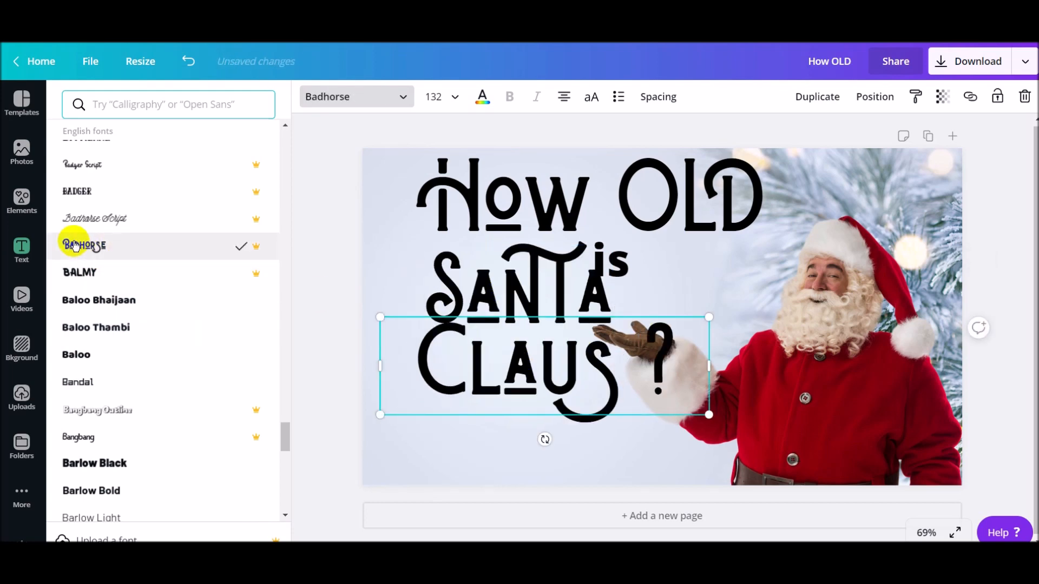
- Move "Claus ?" and "Santa" lower on the canvas to leave a gap for "is" beneath "How OLD"
click(549, 355)
drag(547, 363, 533, 408)
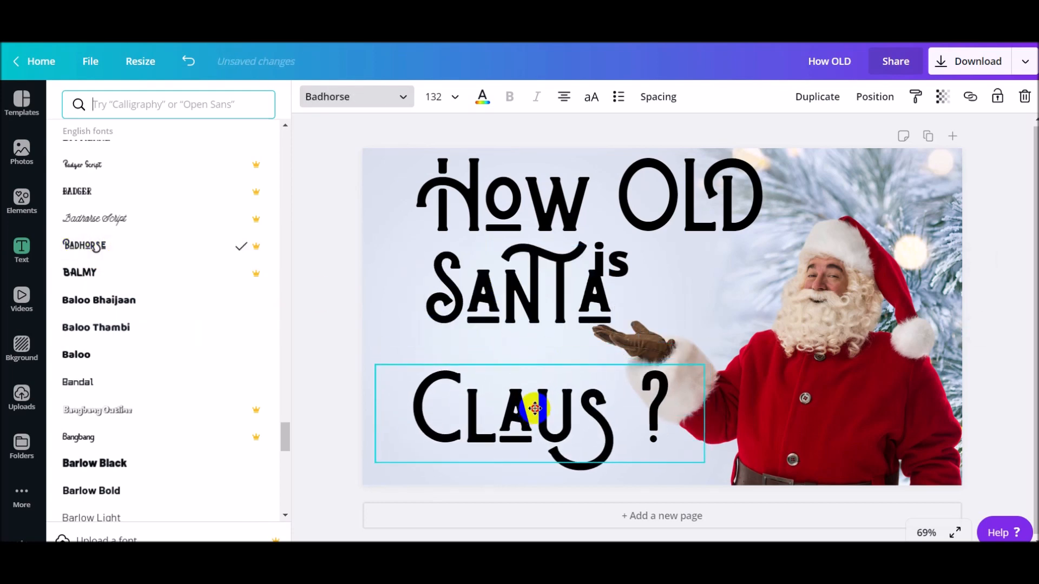
click(543, 301)
drag(543, 301, 524, 339)
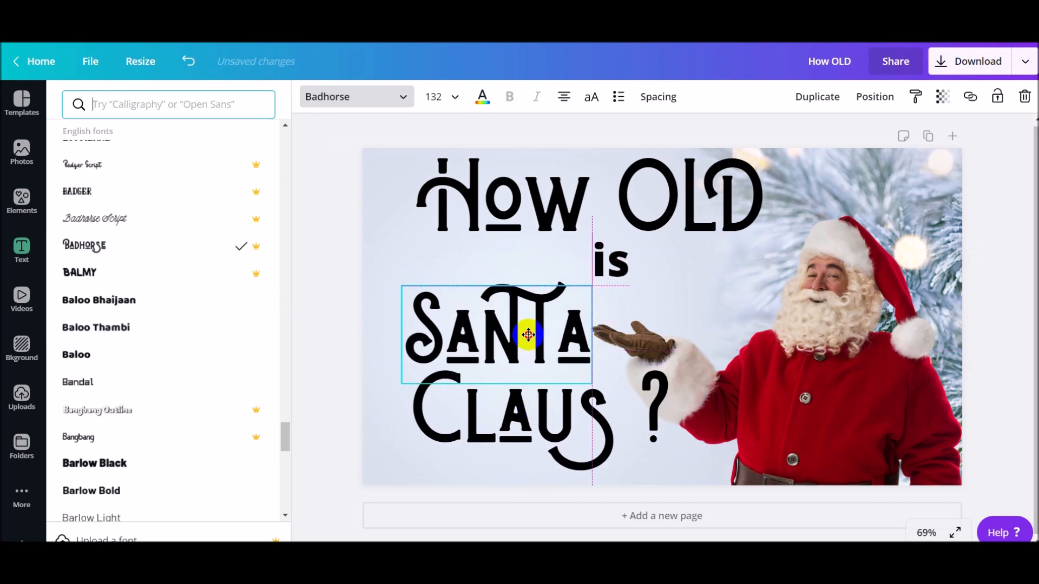
- Set the "is" text to the Badhorse font and place it between "How OLD" and "Santa"
click(614, 262)
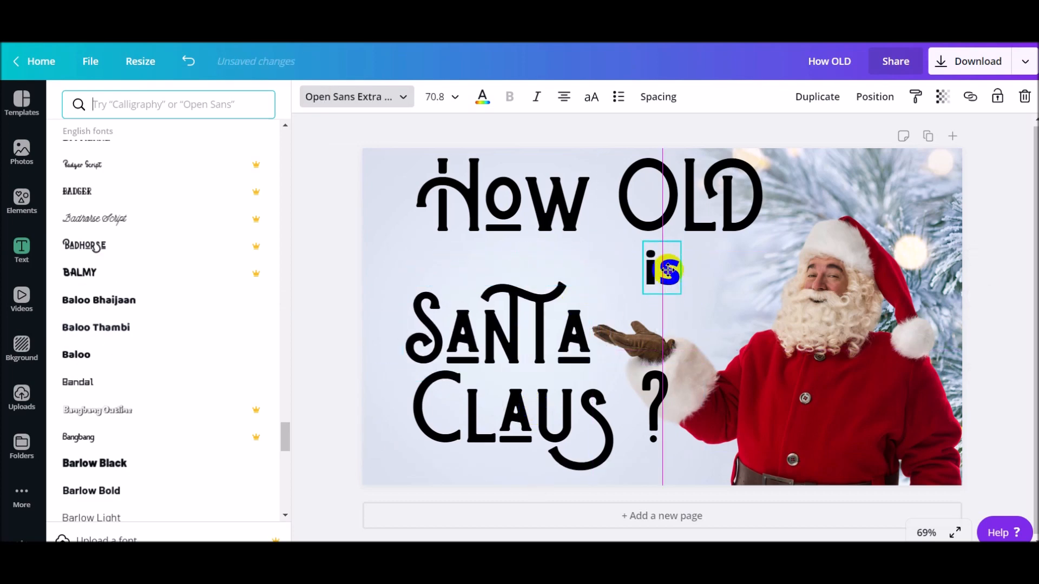
click(85, 244)
double_click(663, 271)
drag(663, 270, 617, 260)
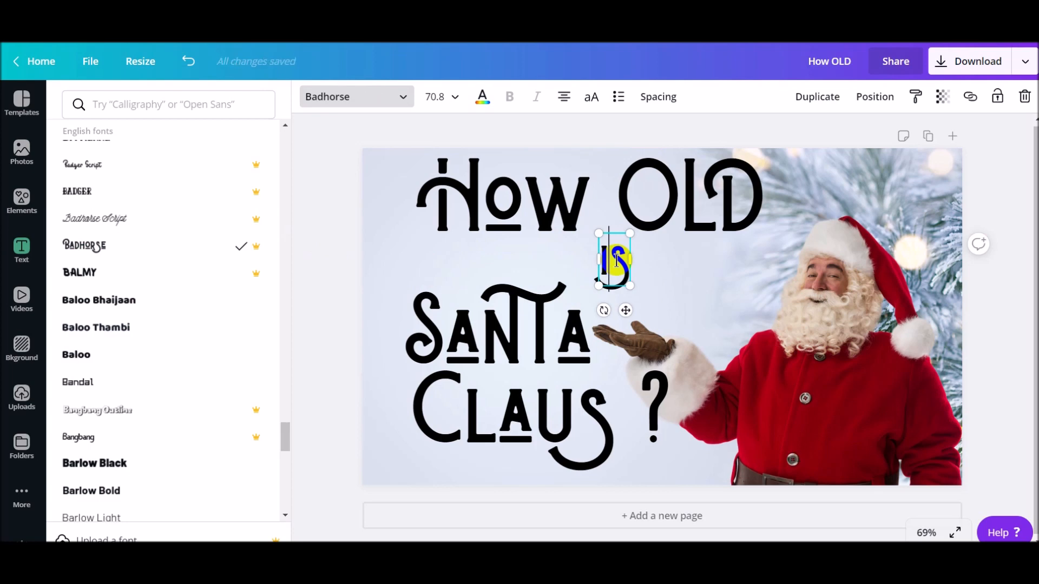
- Find the striped teal and pink Christmas ornament among the festive stickers and add it to the design
click(19, 200)
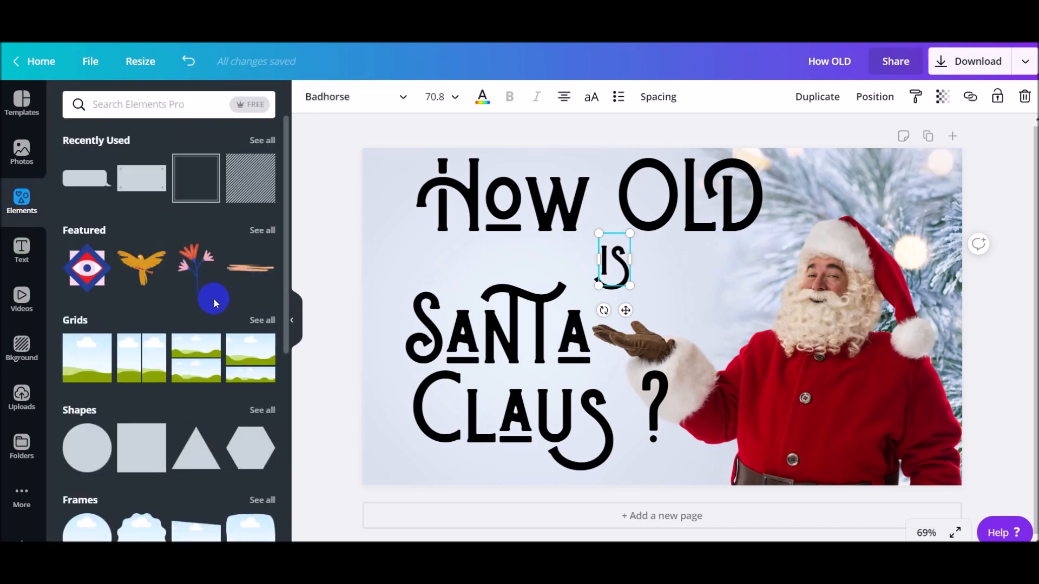
scroll(213, 299, down, 5)
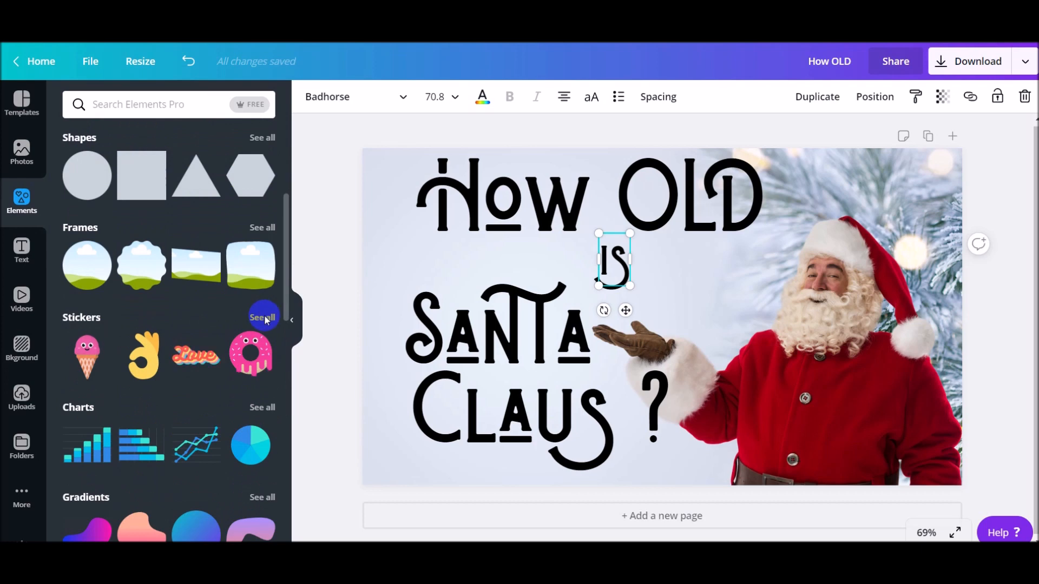
scroll(265, 319, down, 1)
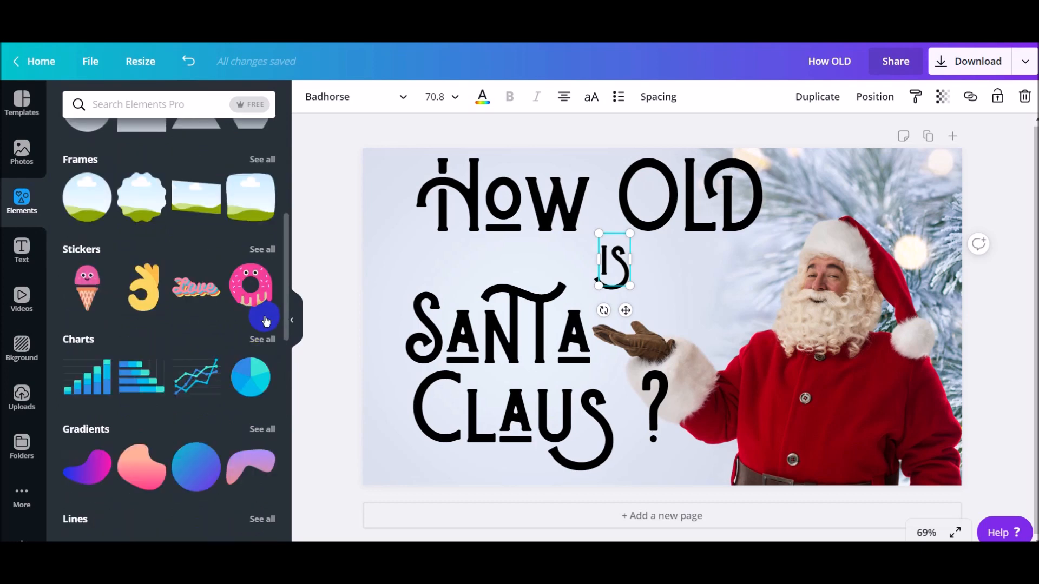
click(260, 253)
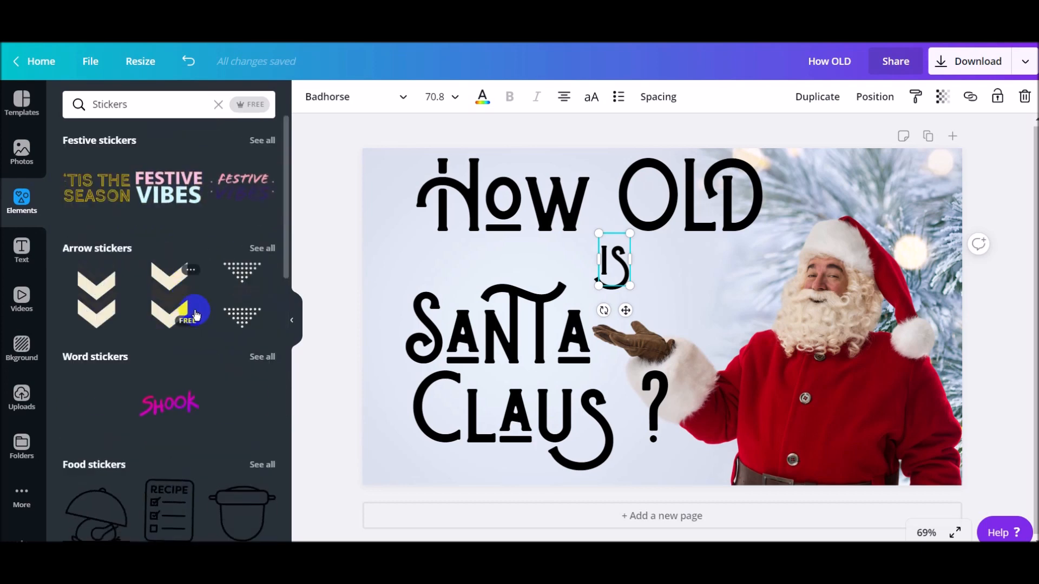
click(256, 151)
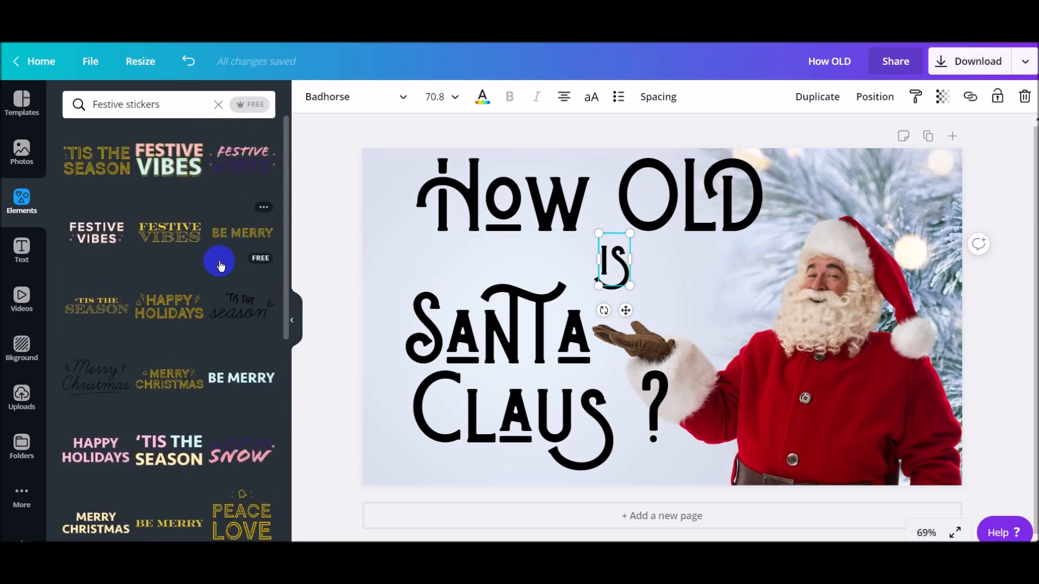
scroll(220, 265, down, 5)
scroll(219, 266, down, 4)
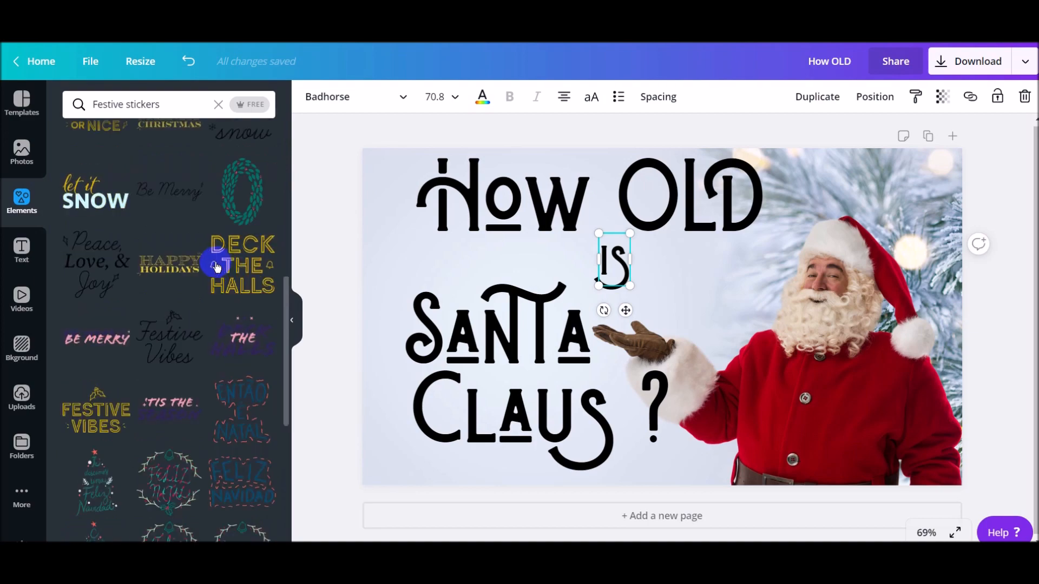
scroll(215, 266, down, 4)
scroll(212, 267, down, 4)
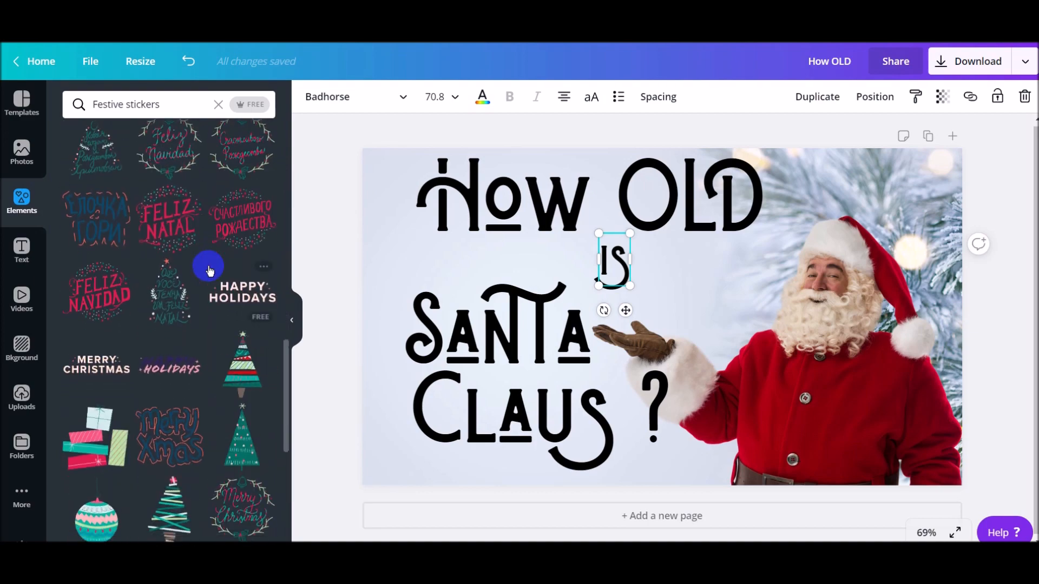
scroll(210, 271, down, 3)
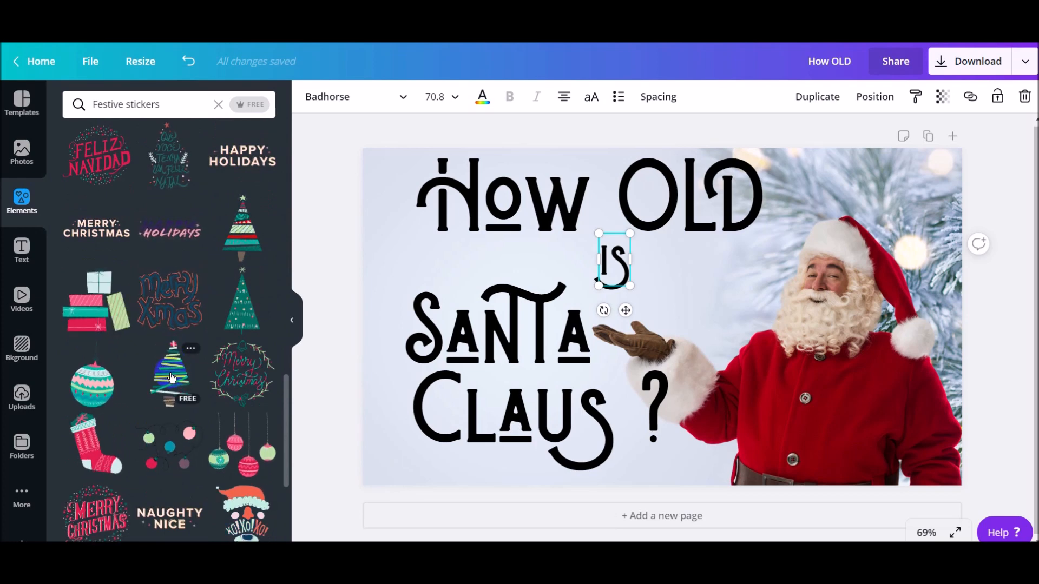
click(98, 385)
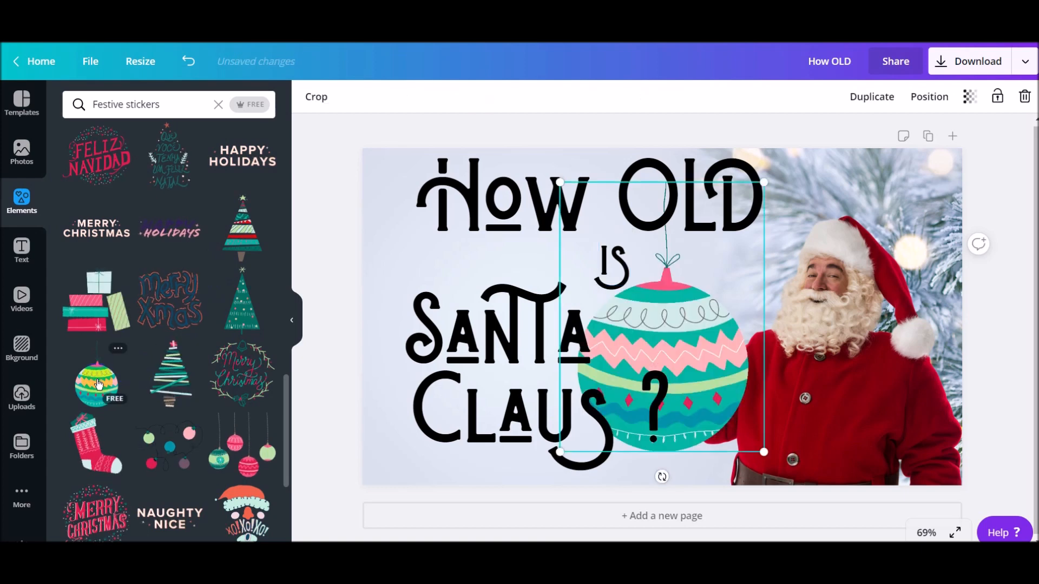
- Shrink the ornament to a small size and place it between "is" and Santa's face, with "How OLD" centred above "is"
drag(559, 456, 707, 251)
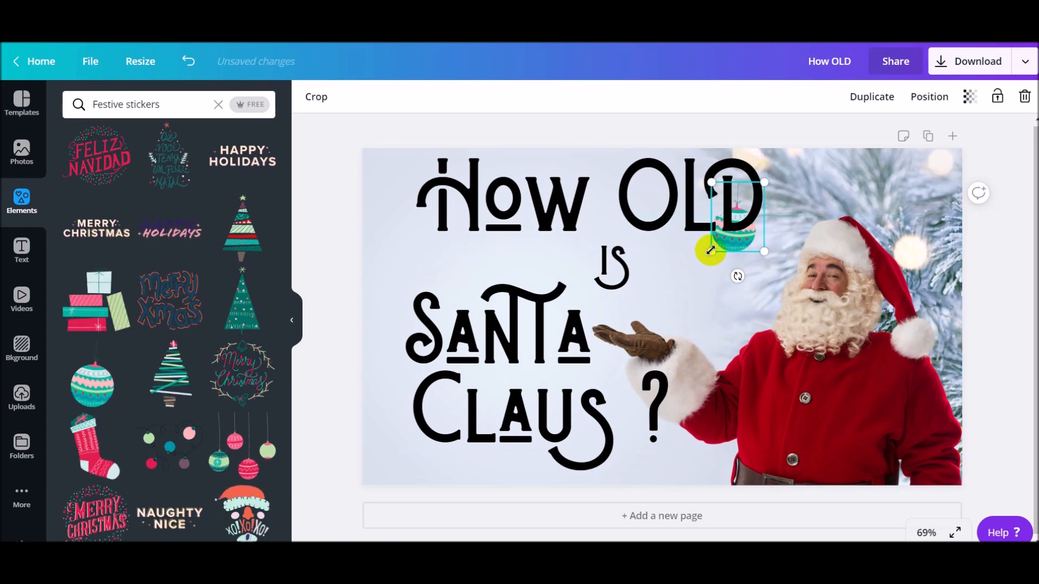
click(713, 250)
drag(712, 250, 695, 227)
drag(757, 233, 464, 260)
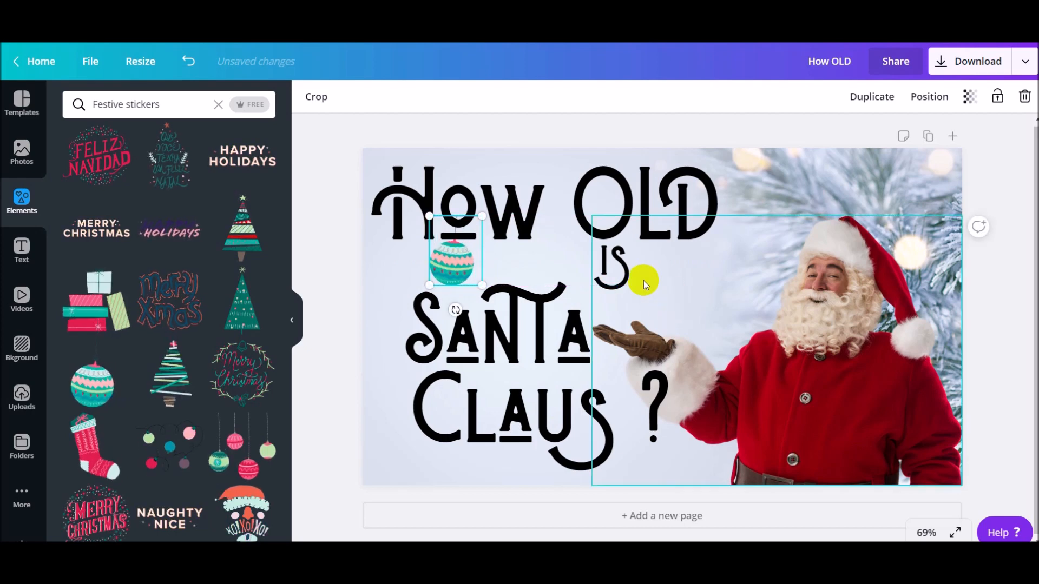
drag(626, 222, 670, 227)
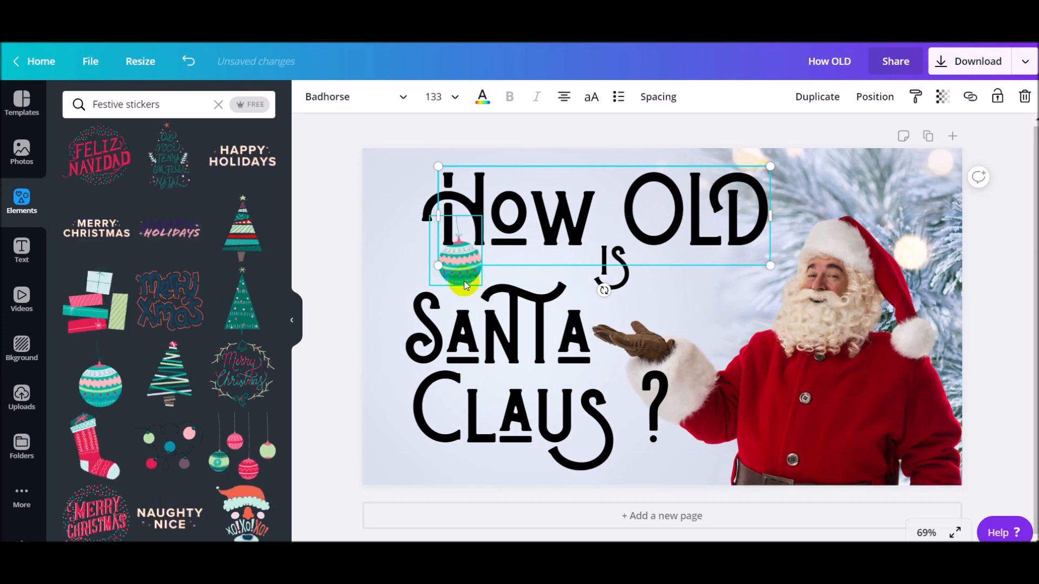
drag(453, 267, 698, 318)
drag(707, 311, 700, 306)
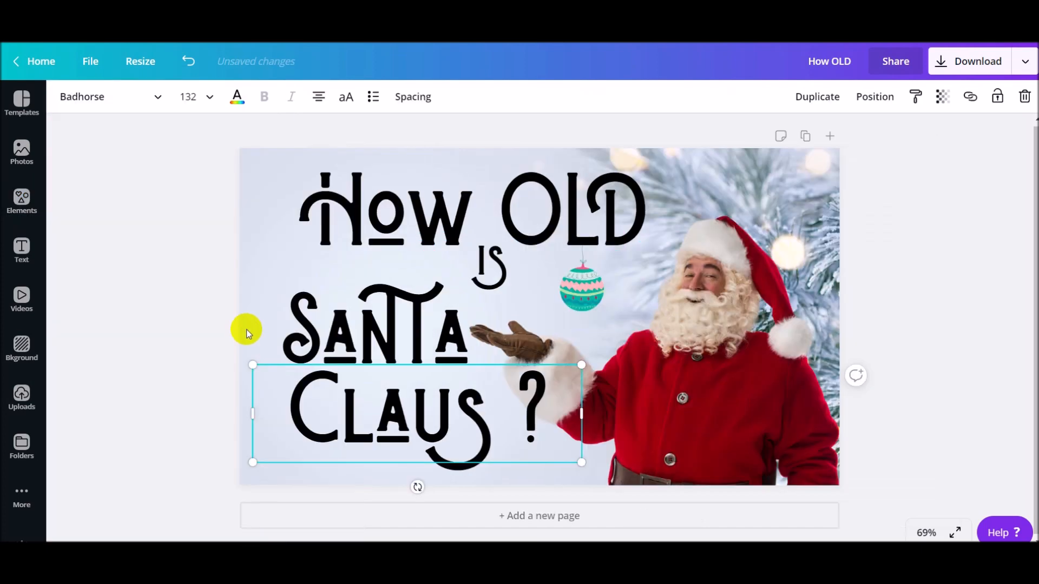
click(245, 329)
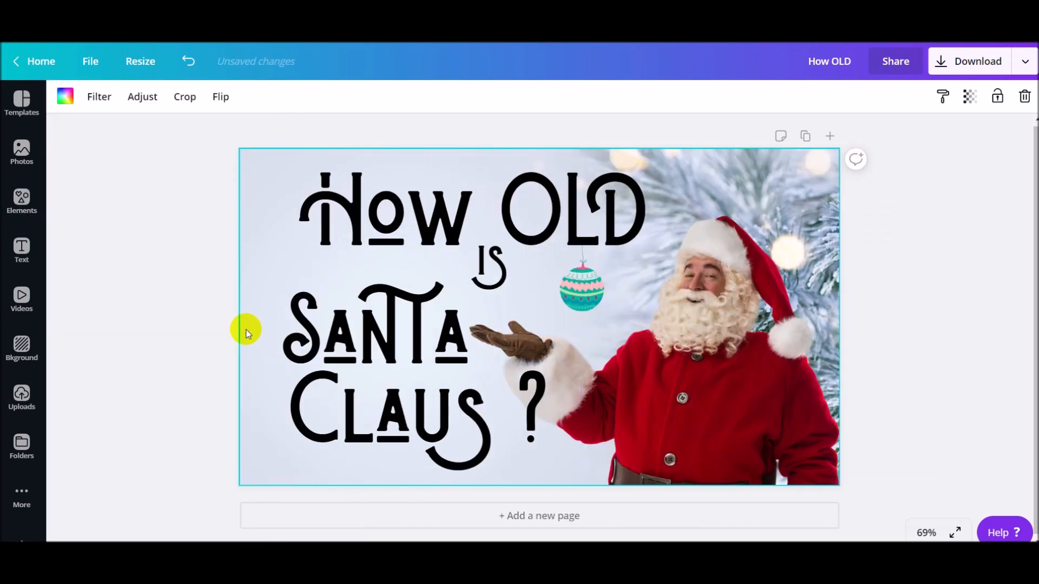
- Download the design as a video and show the downloaded How OLD.mp4 in its folder
click(964, 62)
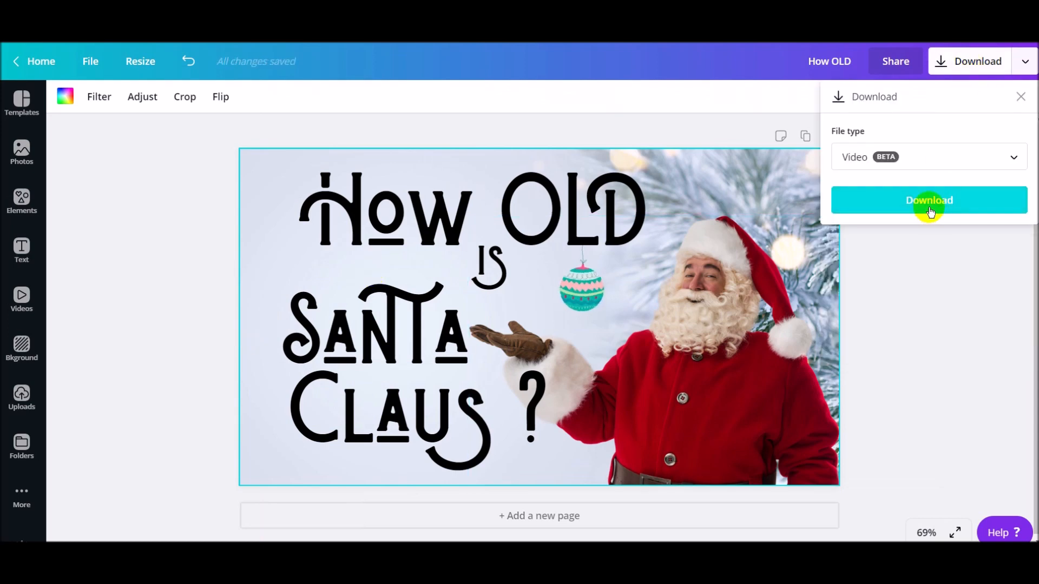
click(929, 203)
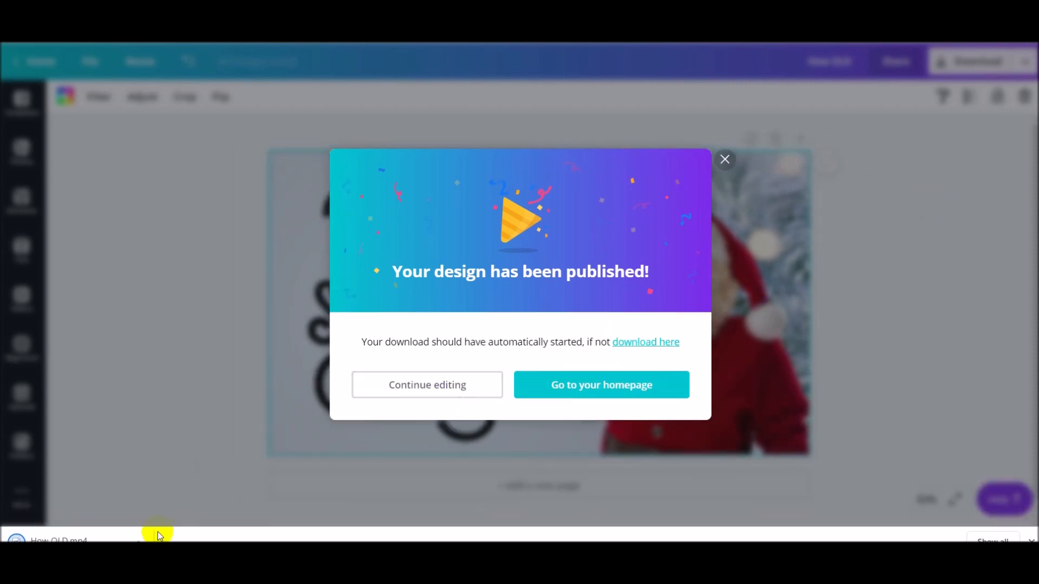
click(140, 540)
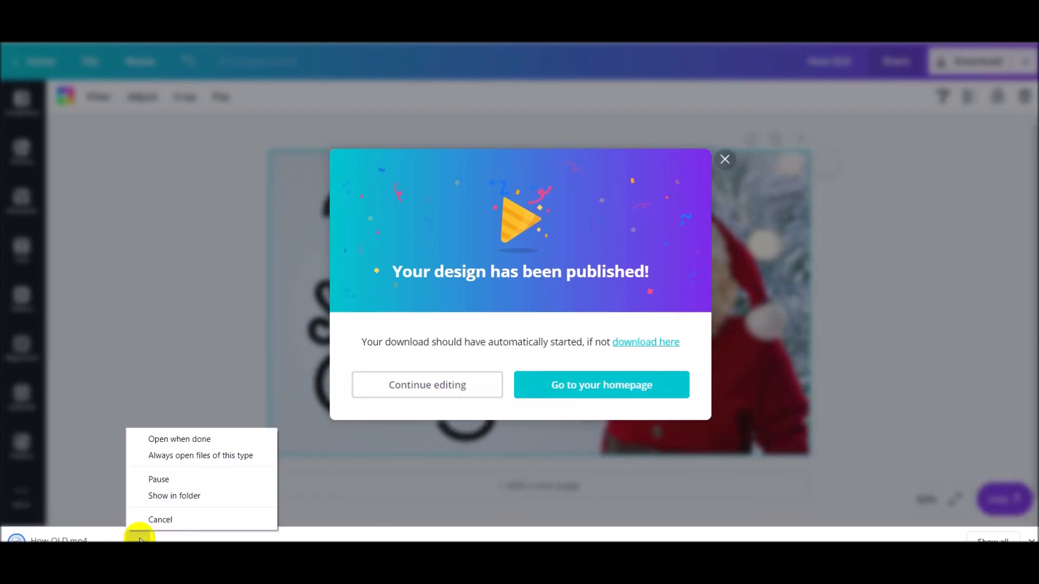
click(170, 495)
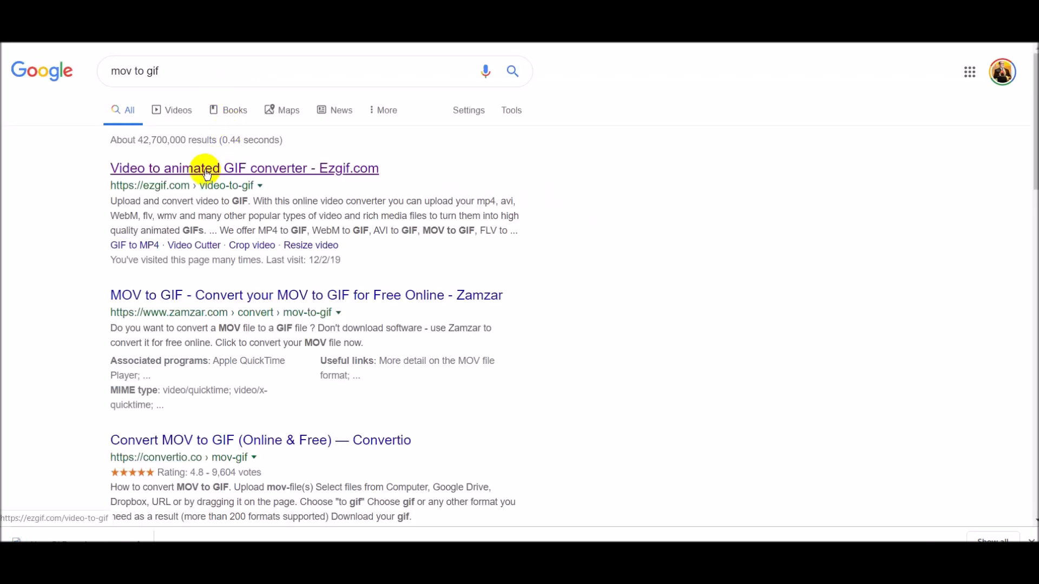
- Switch to Ezgif's Video to GIF converter from the search results and upload How OLD.mp4
click(207, 172)
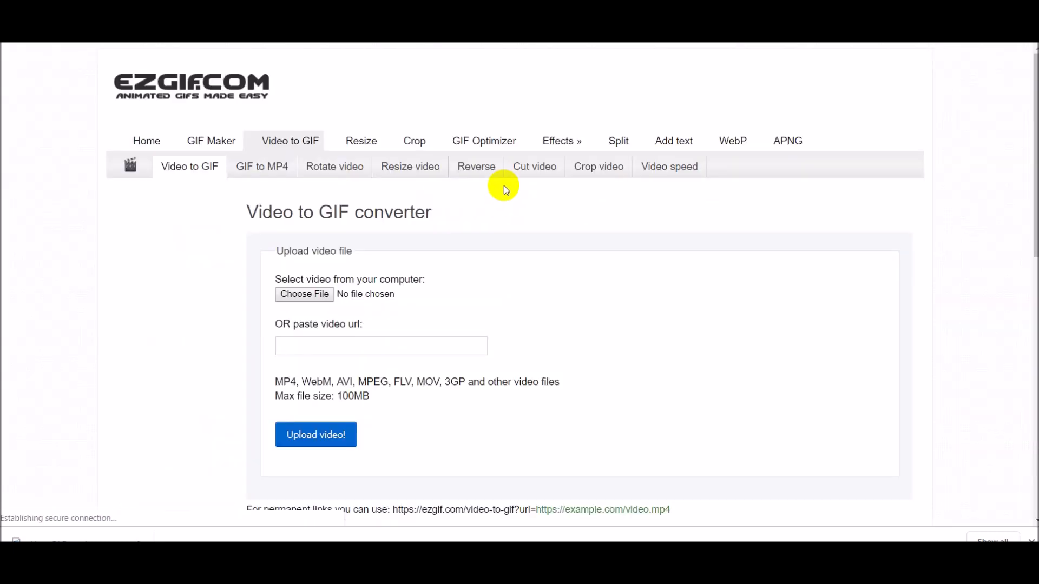
click(313, 296)
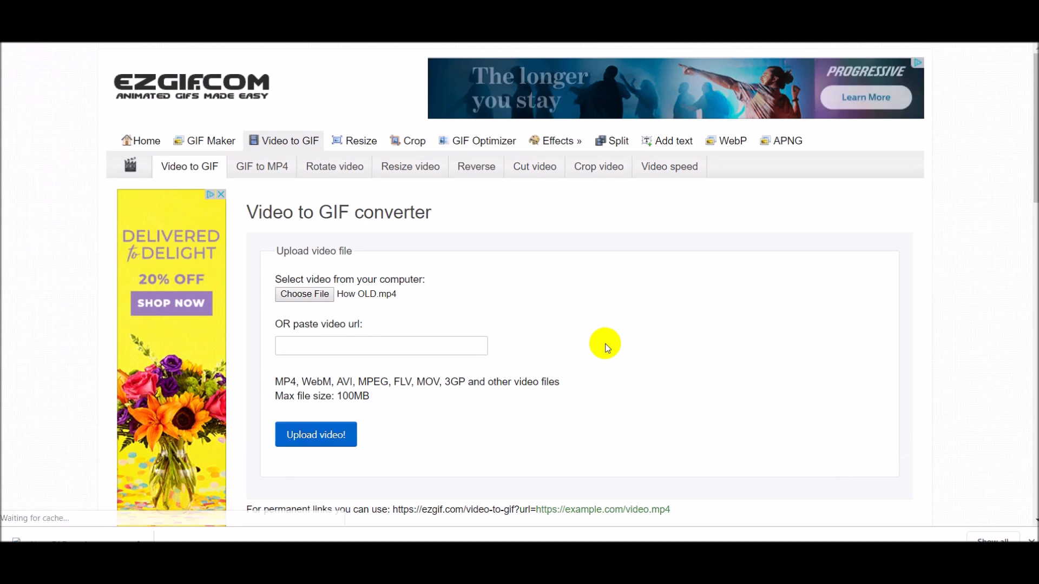
scroll(603, 343, down, 1)
click(344, 373)
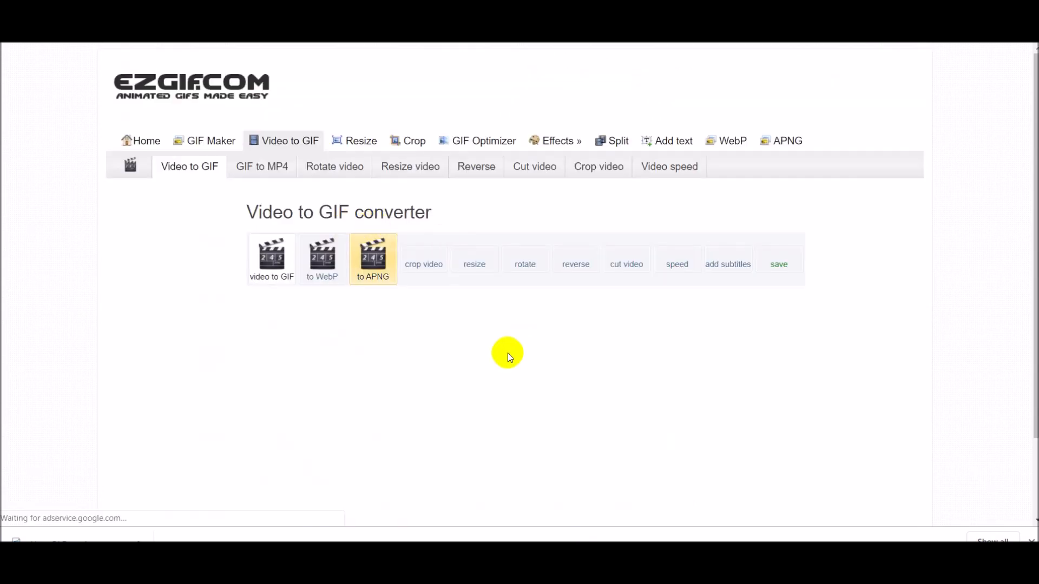
- Convert the uploaded video to a GIF with the preset conversion settings and view the output GIF
scroll(507, 353, down, 2)
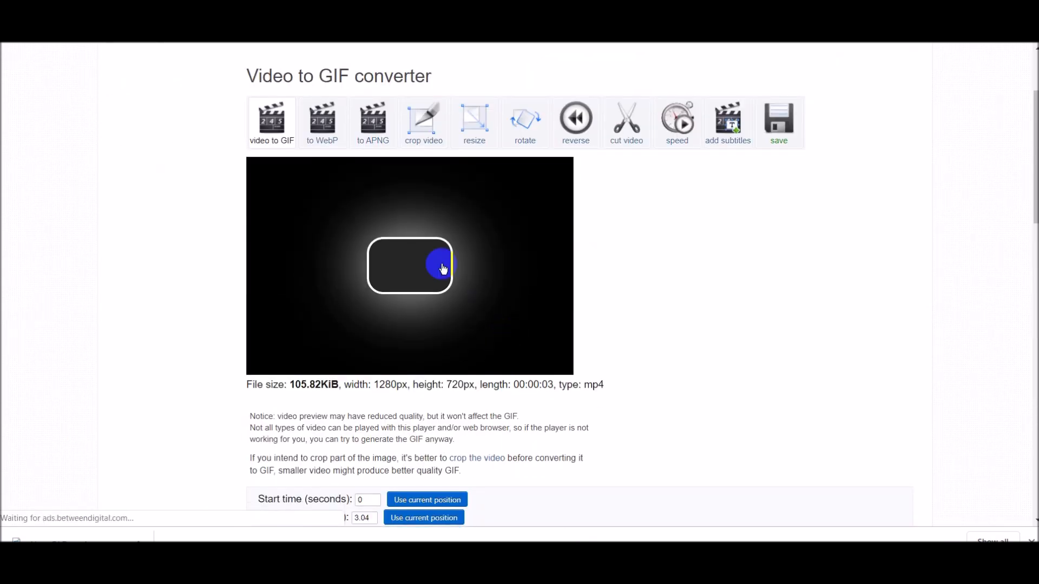
scroll(441, 276, down, 5)
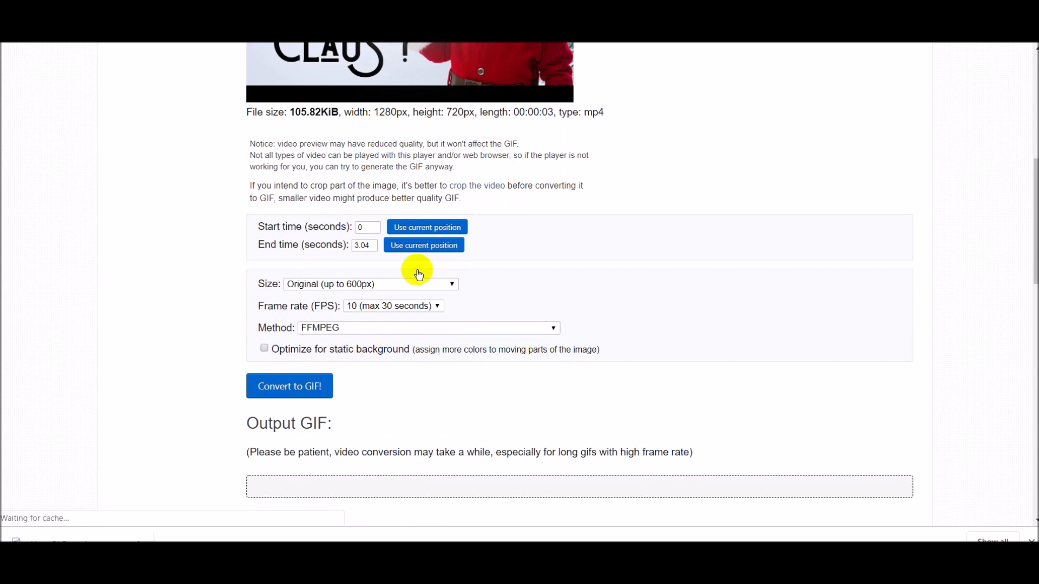
scroll(405, 188, up, 3)
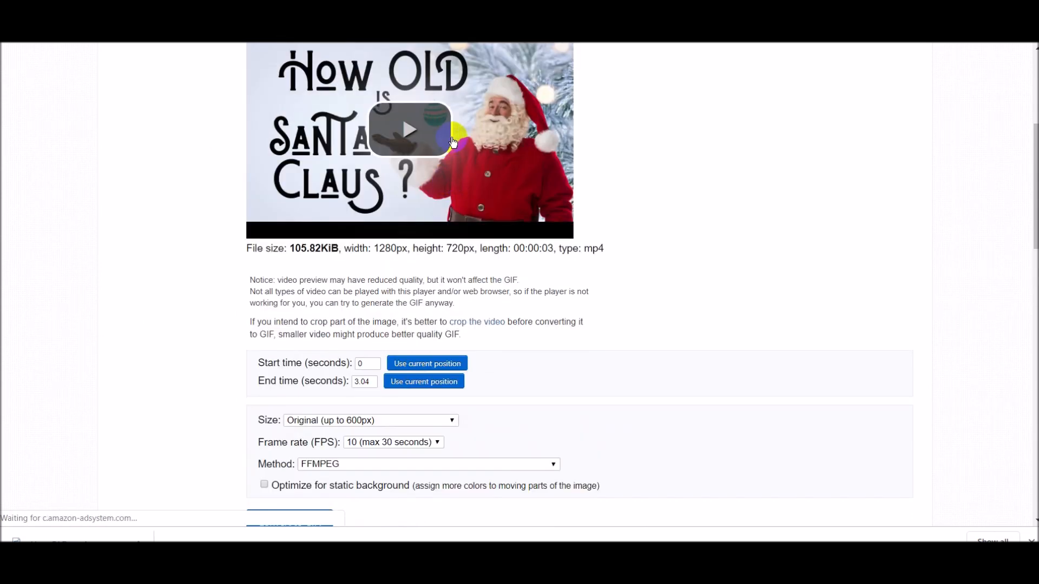
scroll(487, 215, down, 4)
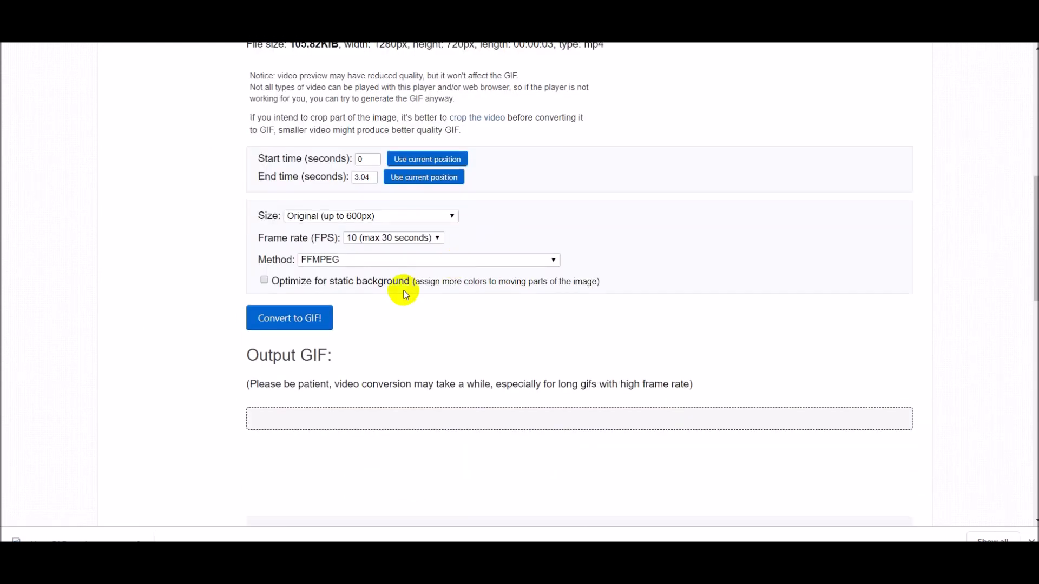
click(301, 322)
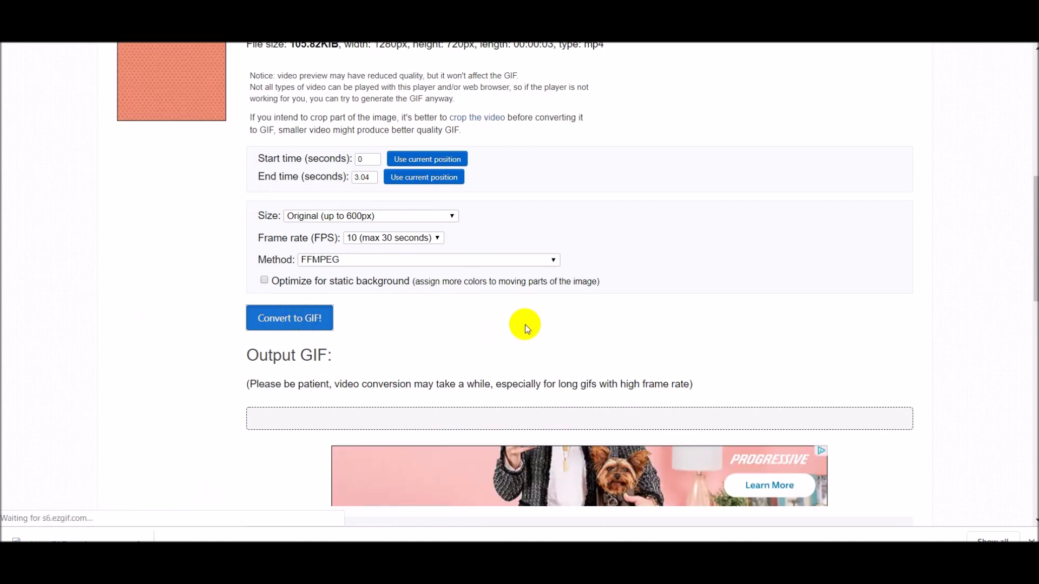
scroll(523, 305, down, 4)
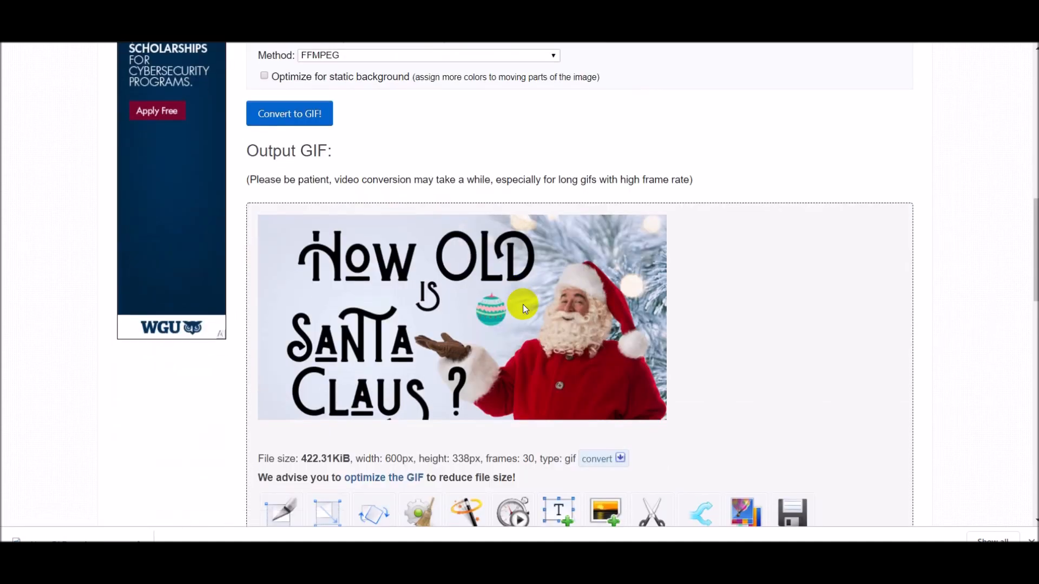
scroll(523, 305, down, 3)
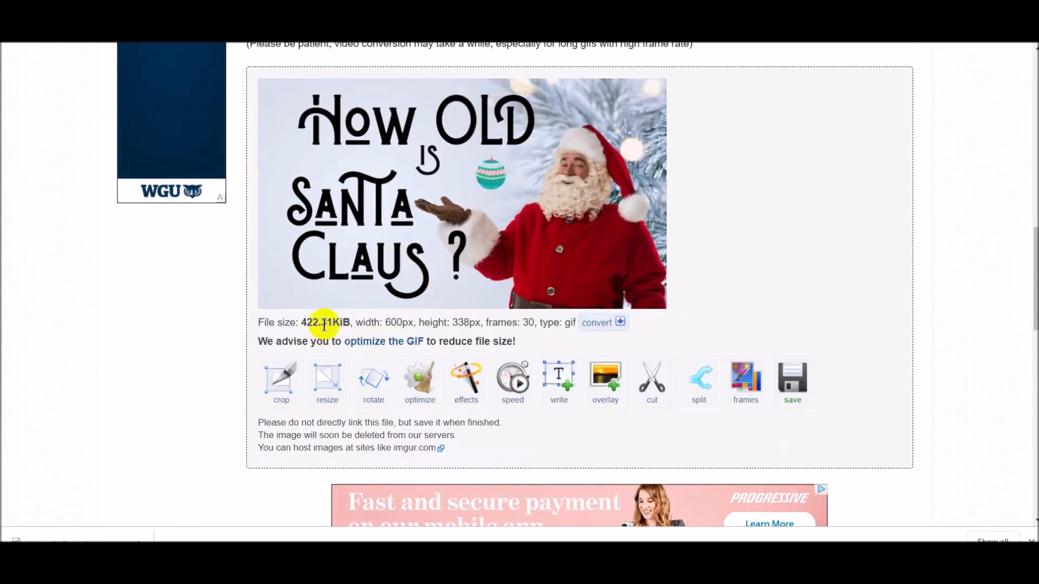
- Optimize the GIF with the Lossy GIF method at compression level 35 and save the result as How-Old-Is-Santa-Claus.gif
click(385, 342)
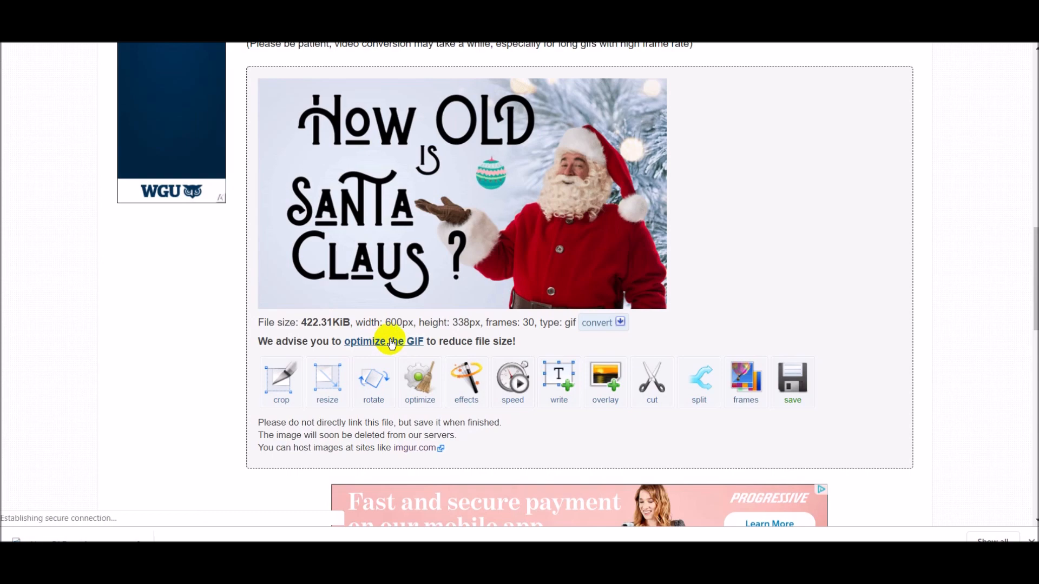
scroll(387, 342, down, 3)
scroll(389, 342, down, 2)
scroll(388, 342, down, 6)
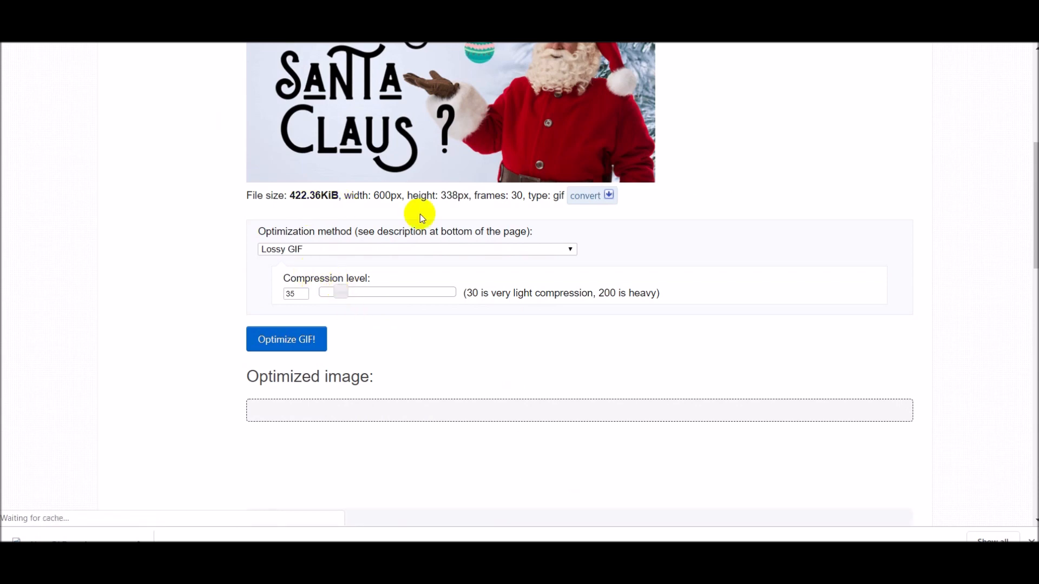
click(286, 340)
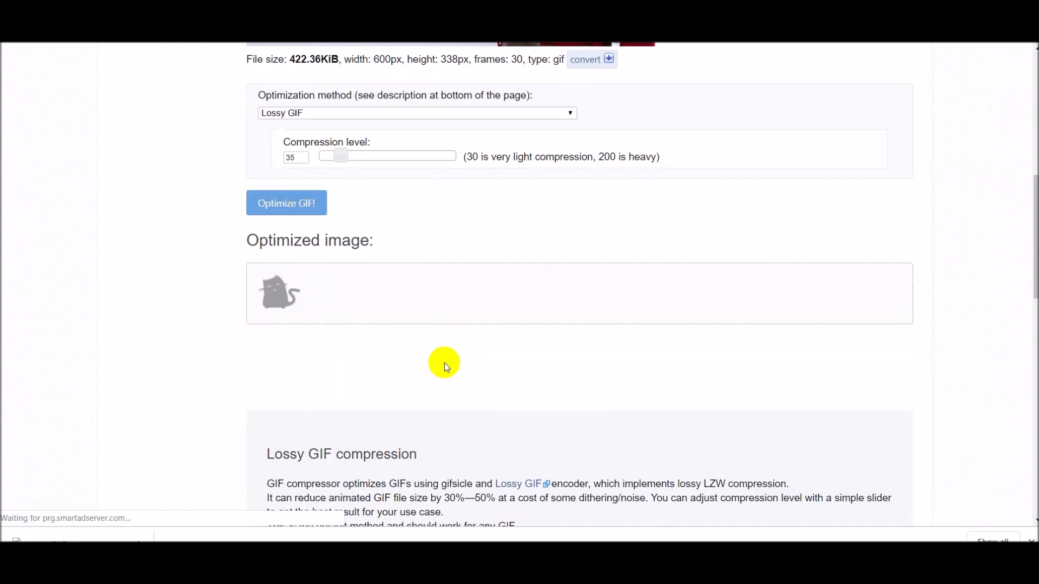
scroll(448, 360, down, 2)
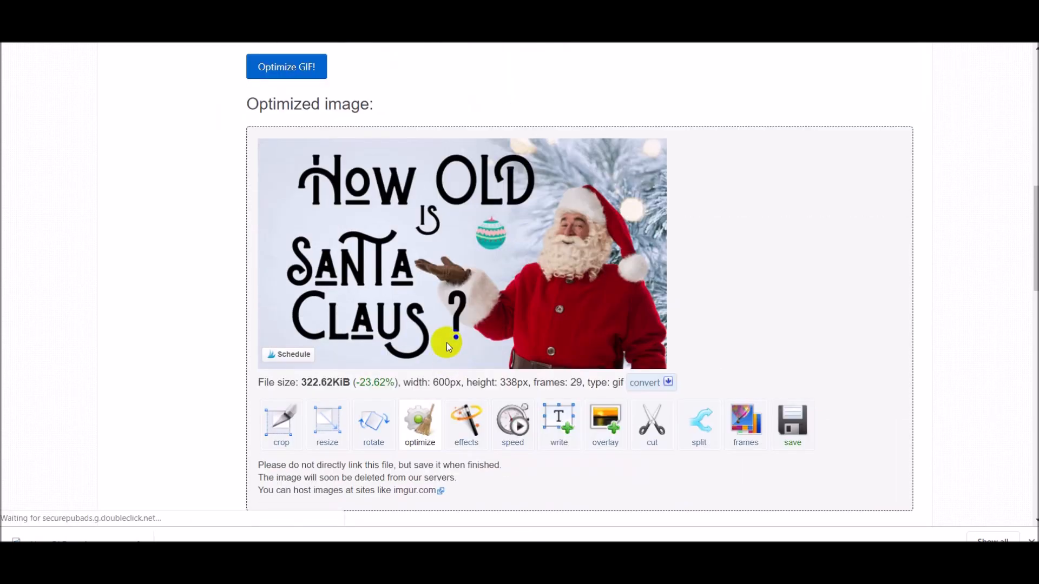
right_click(416, 247)
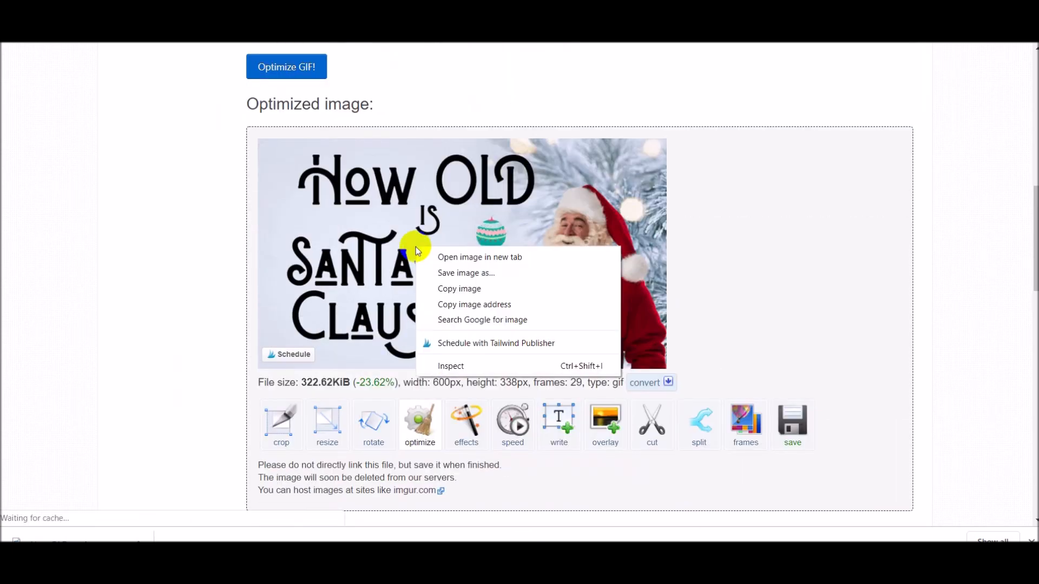
click(442, 272)
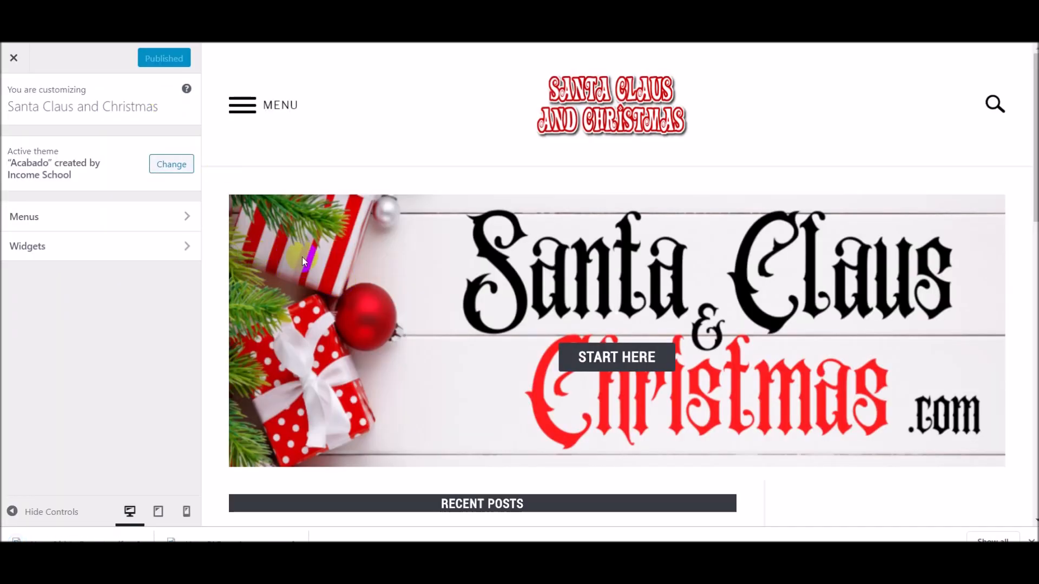
- Switch to the WordPress site, leave the theme customizer and open the post "How Old is Santa Claus?" for editing
click(14, 58)
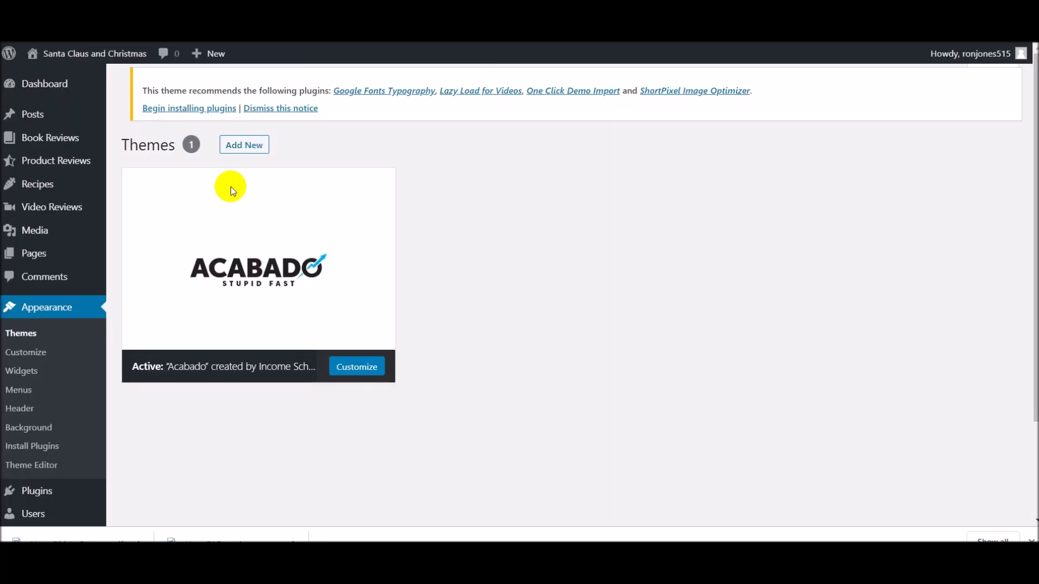
click(230, 186)
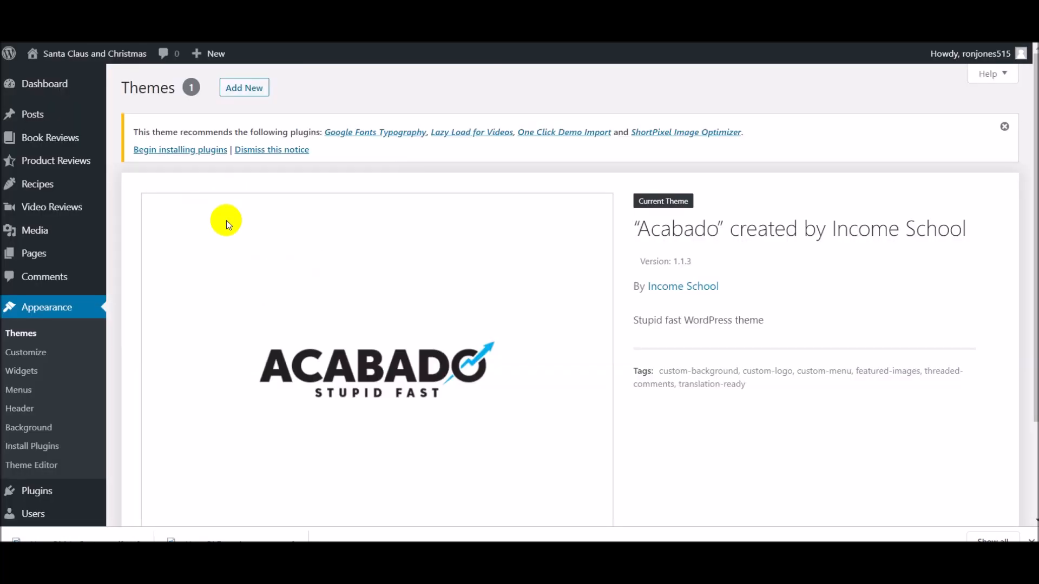
scroll(222, 214, down, 3)
click(48, 134)
scroll(48, 135, up, 3)
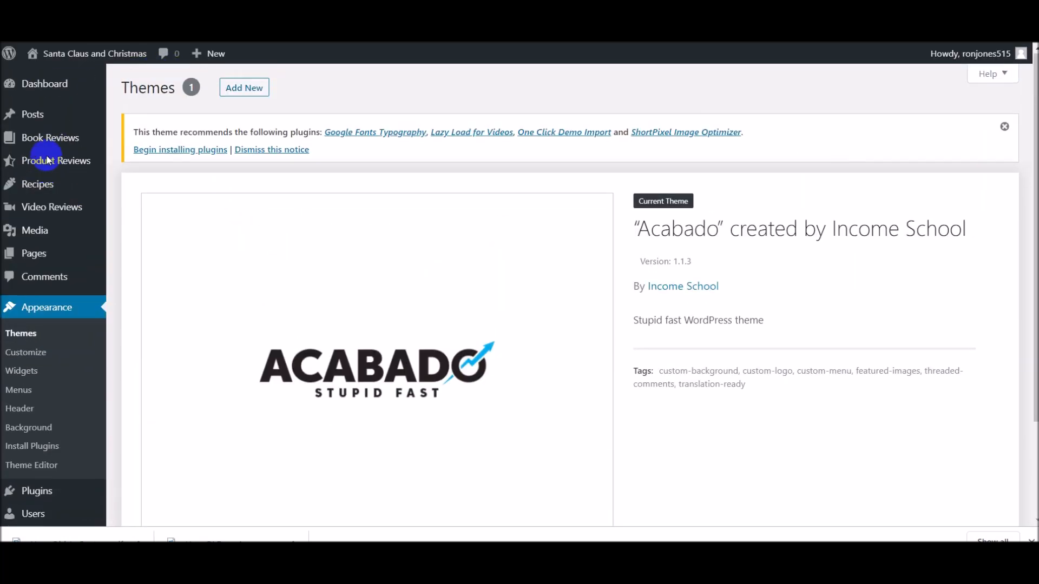
click(38, 119)
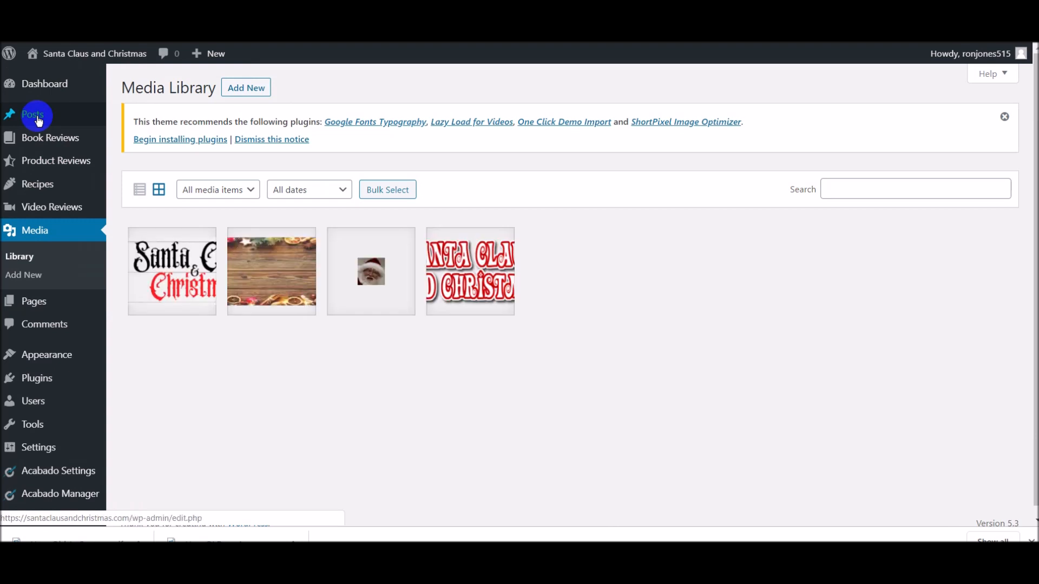
mouse_move(39, 122)
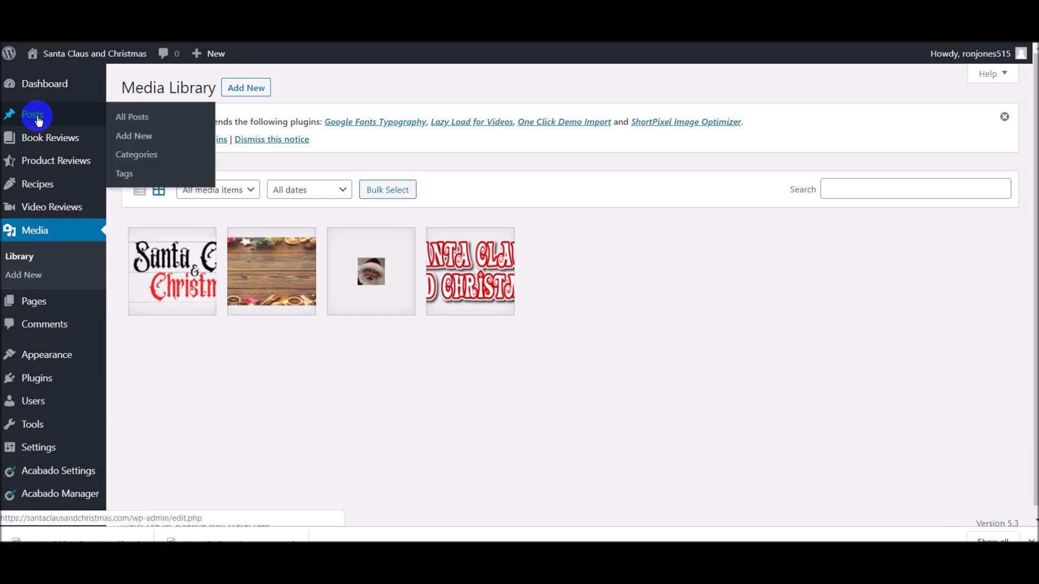
click(138, 119)
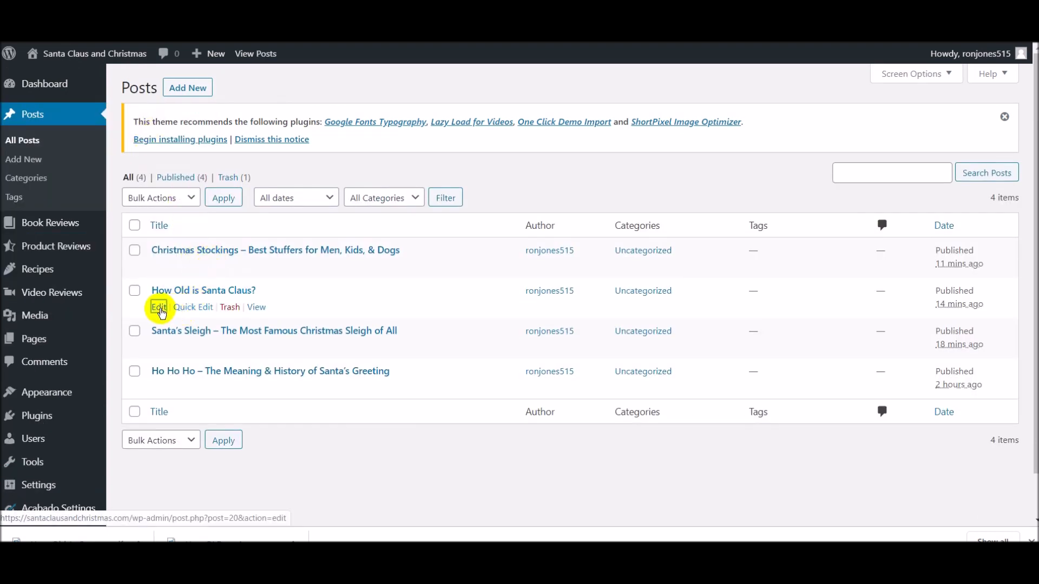
click(160, 310)
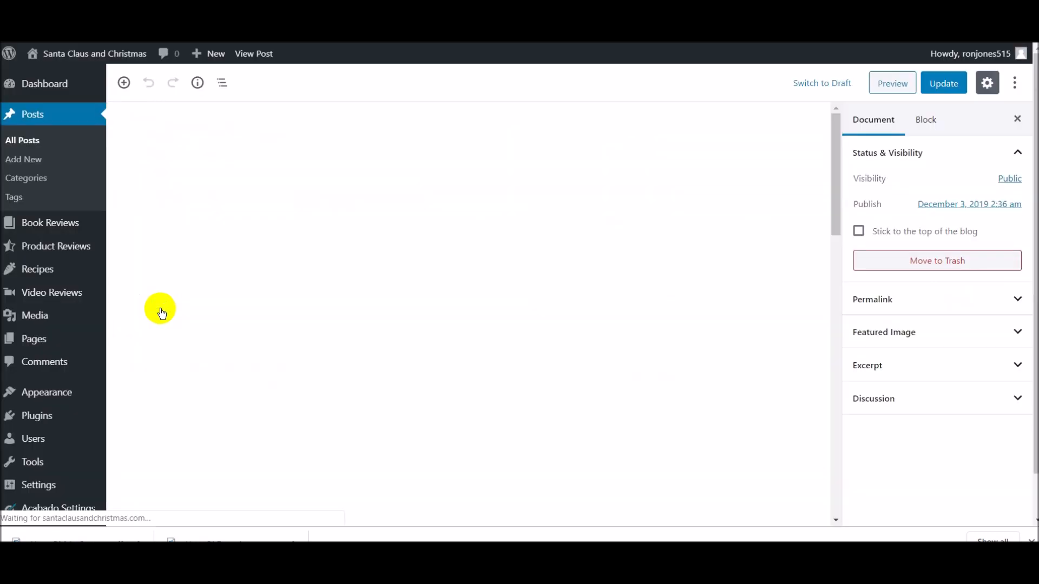
- Upload How-Old-Is-Santa-Claus.gif to the media library from the post's featured image setting
click(897, 336)
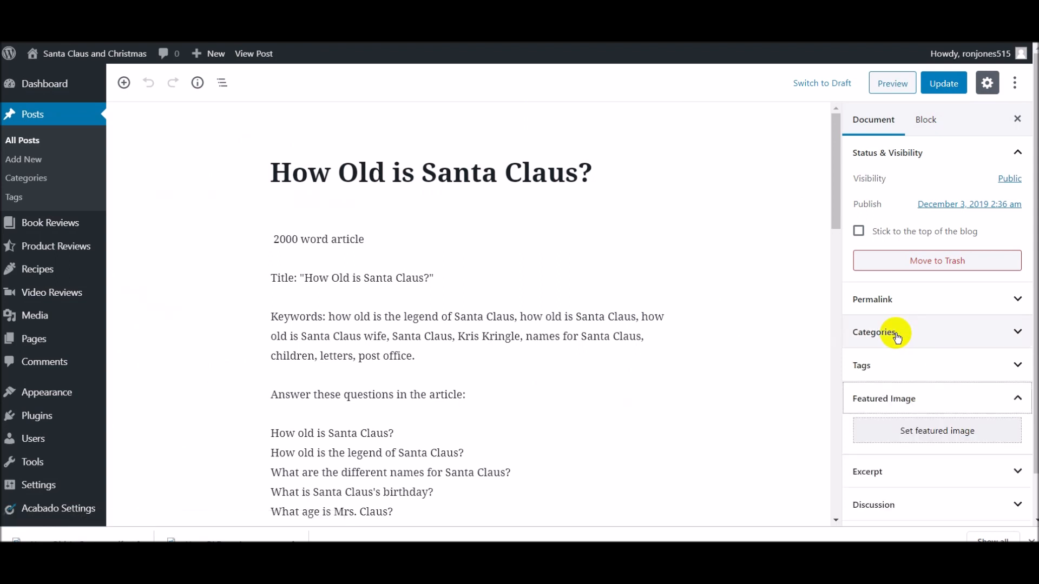
click(936, 431)
click(63, 108)
click(516, 296)
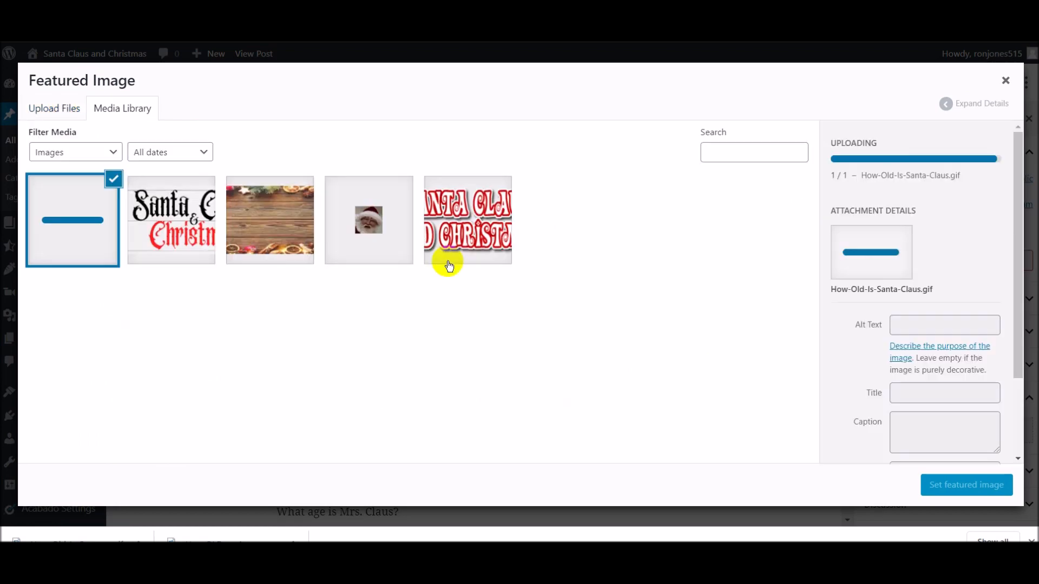
- Copy the uploaded GIF's title How-Old-Is-Santa-Claus into its alt text
click(950, 377)
triple_click(951, 377)
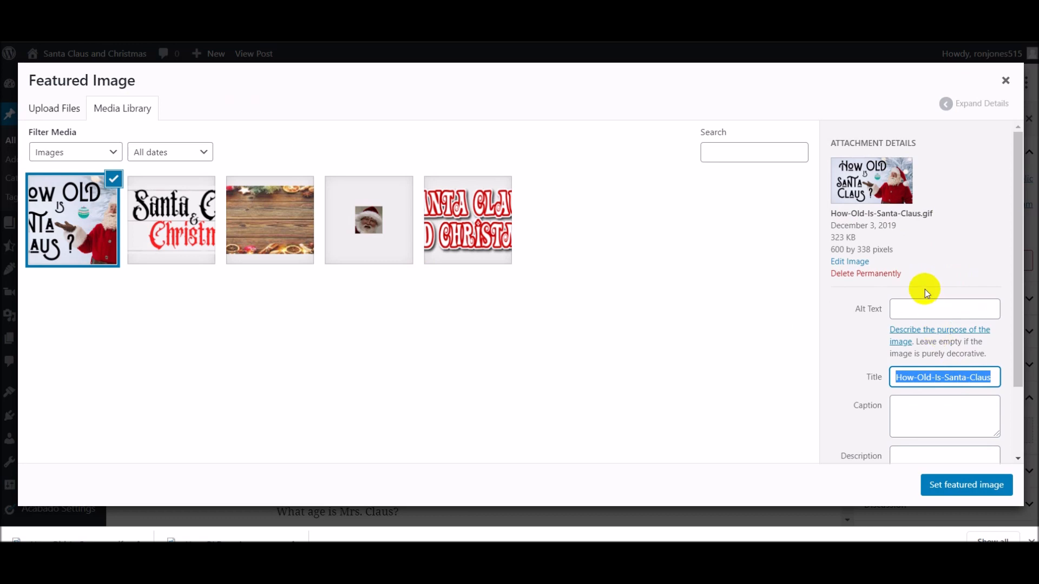
click(926, 306)
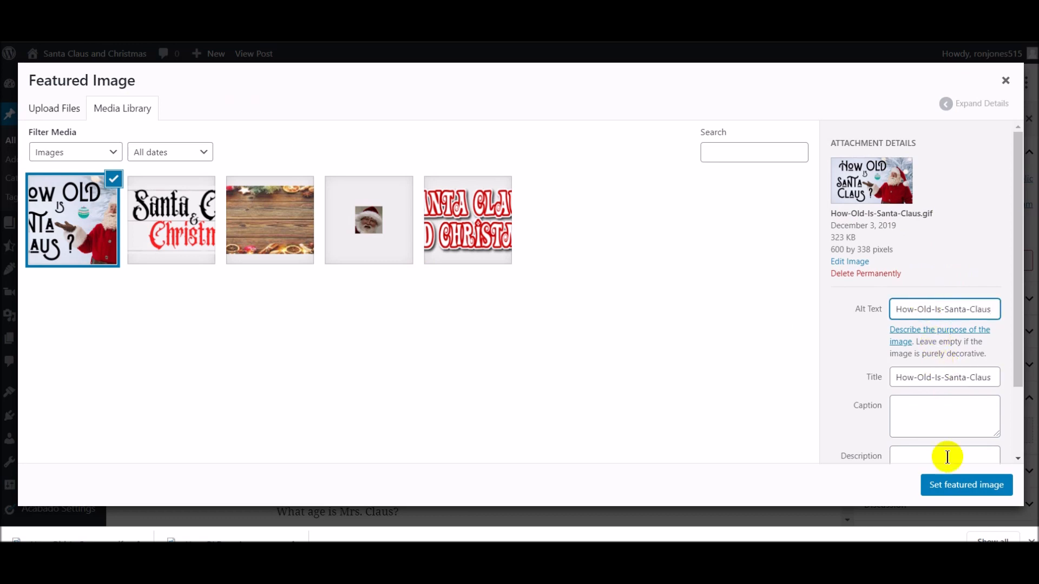
- Apply the selected GIF as the post's featured image and update the post
click(968, 493)
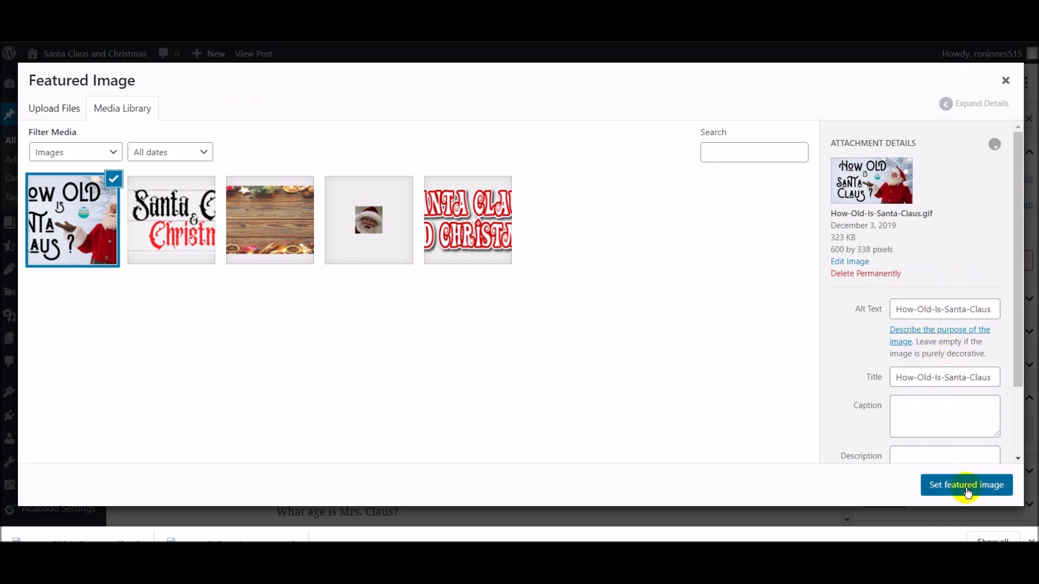
click(968, 493)
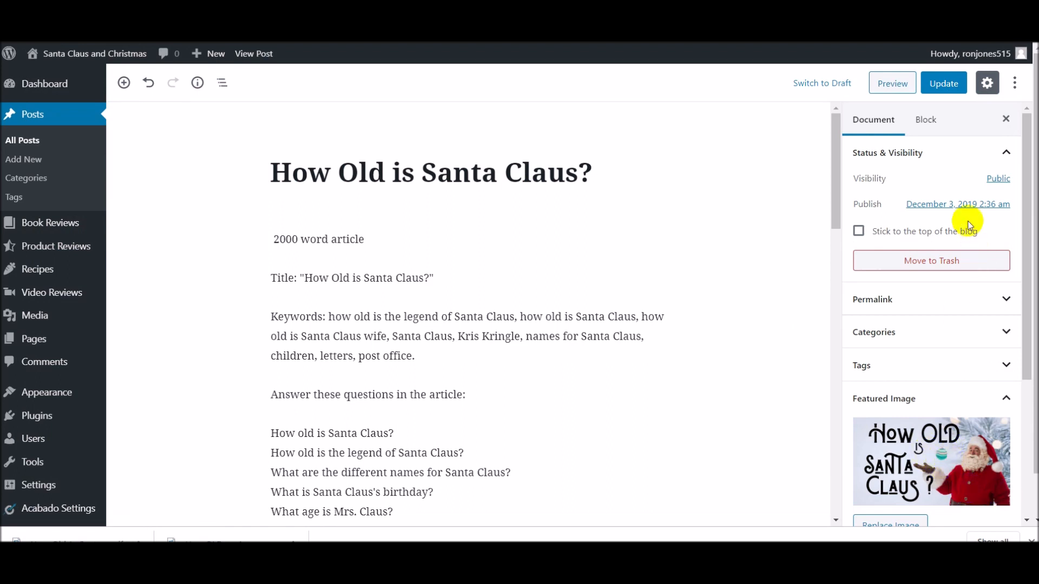
click(946, 89)
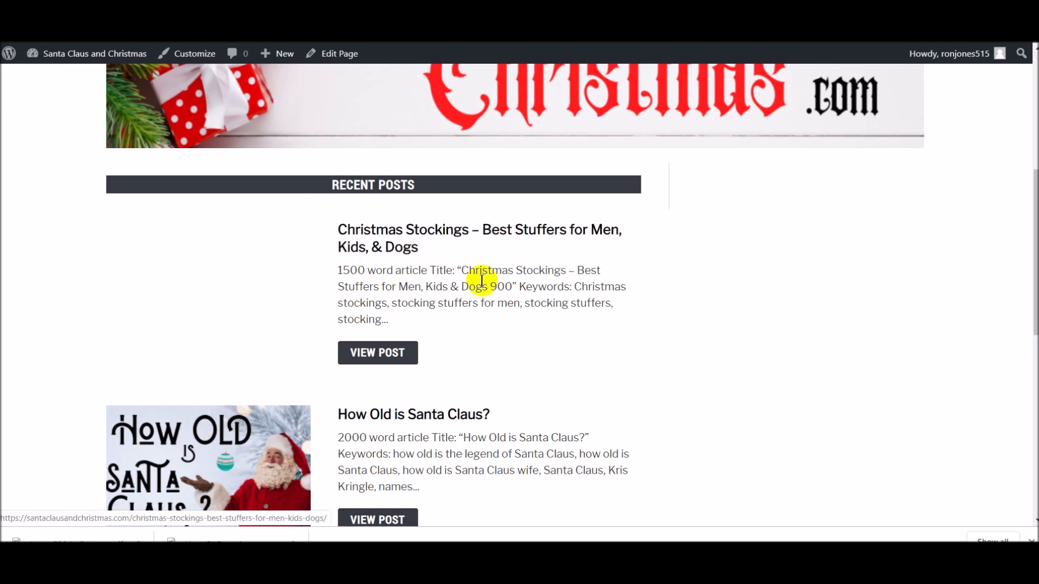
- View the "How Old is Santa Claus?" post from the site's recent posts and check its animated featured image
scroll(483, 282, down, 2)
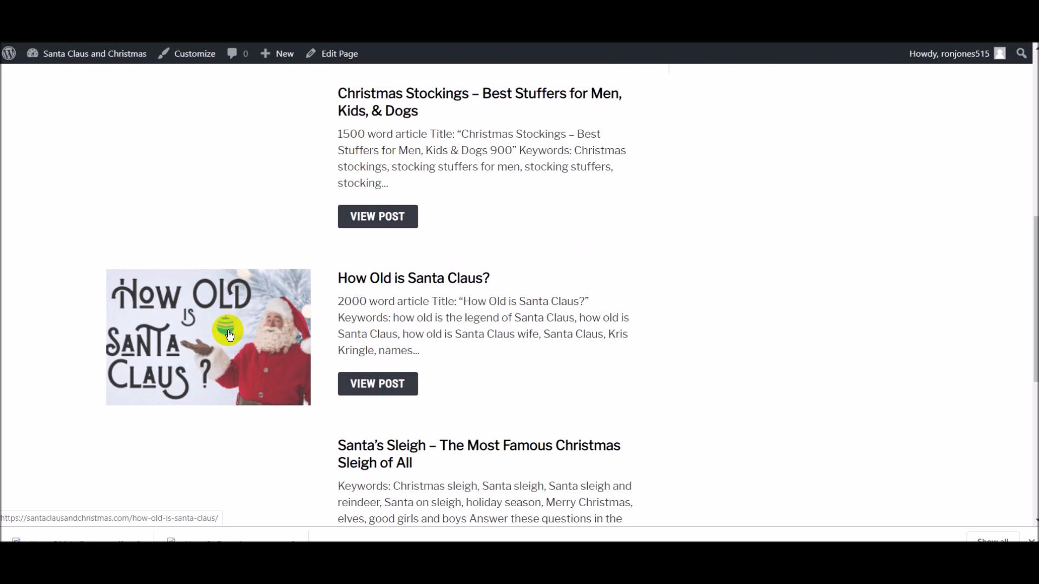
click(426, 286)
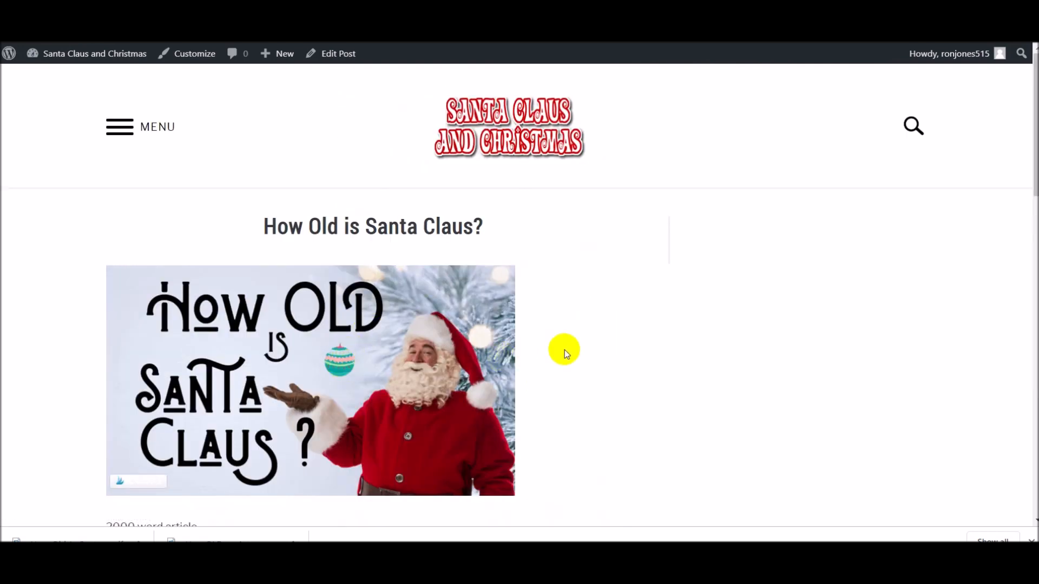
scroll(564, 349, down, 2)
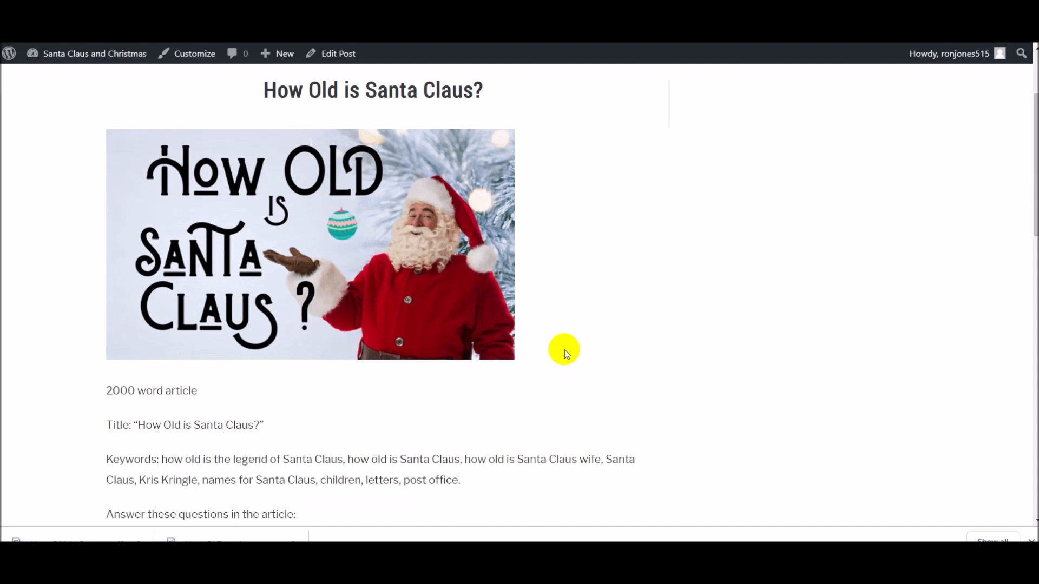
scroll(564, 349, up, 2)
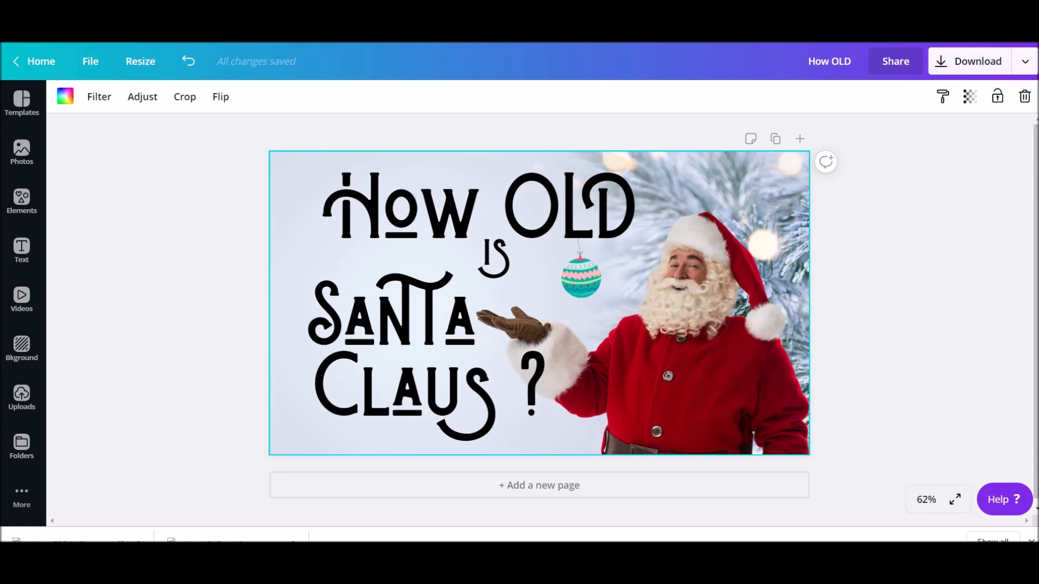
- Switch to Canva, create a new YouTube Thumbnail design and search the photos for "Christmas stocking"
click(36, 65)
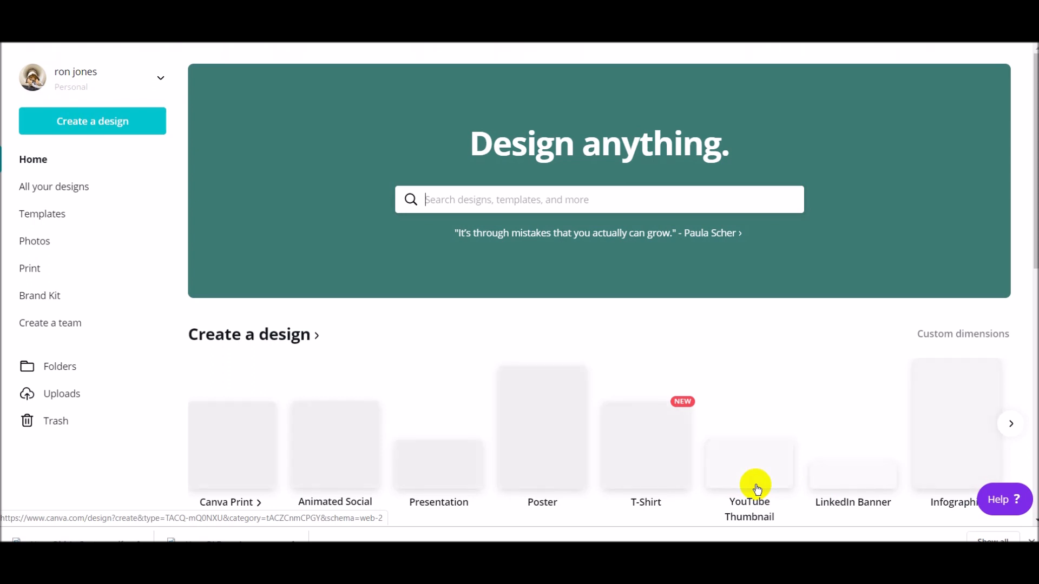
click(755, 487)
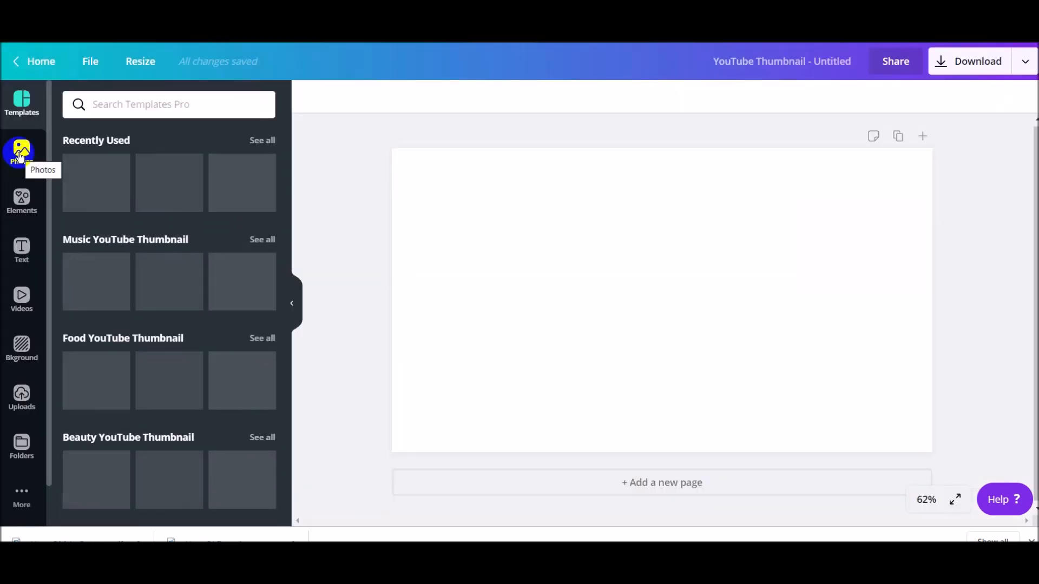
click(20, 157)
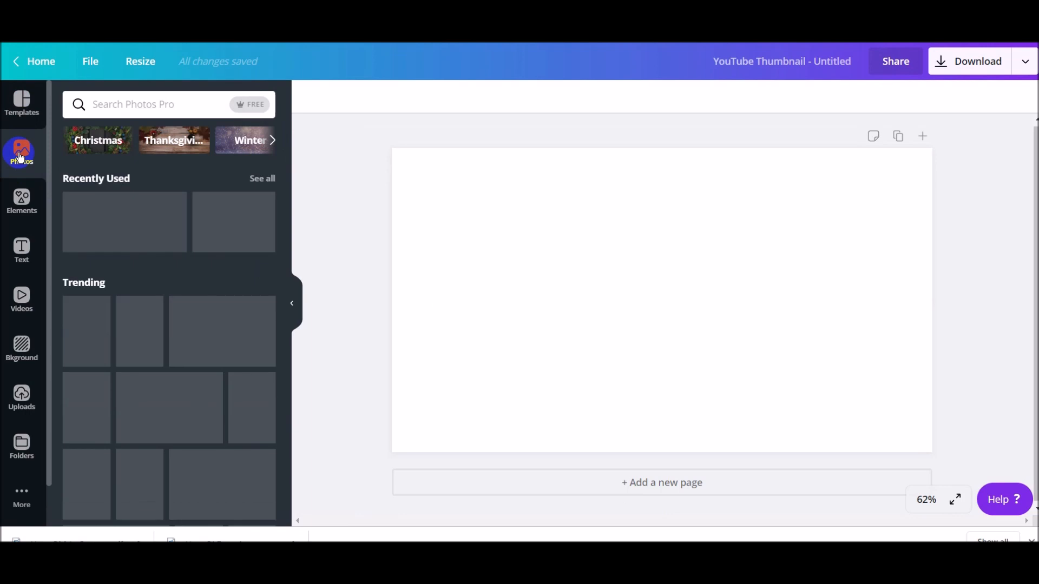
click(91, 142)
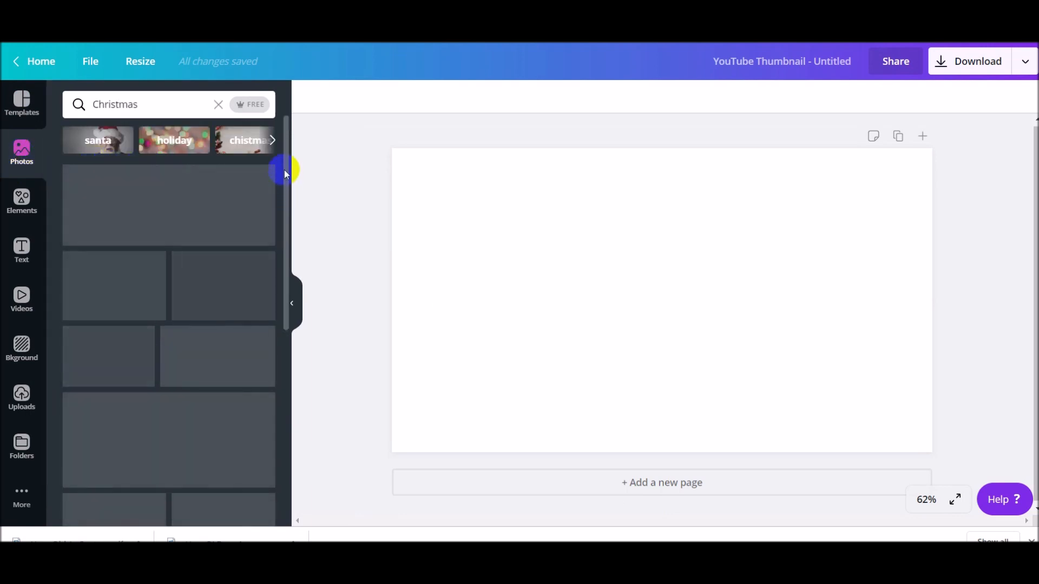
click(273, 142)
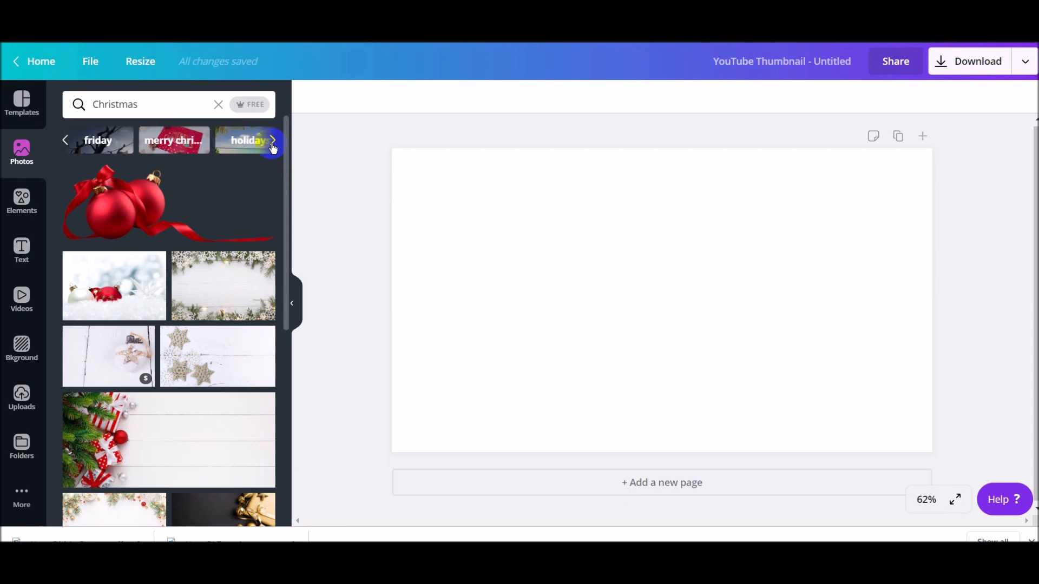
click(273, 142)
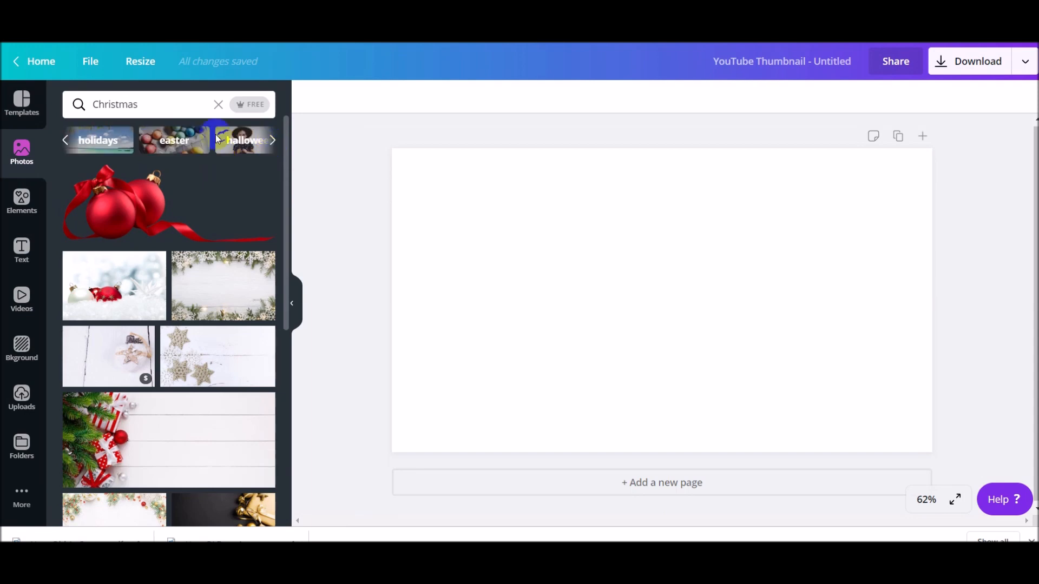
click(162, 105)
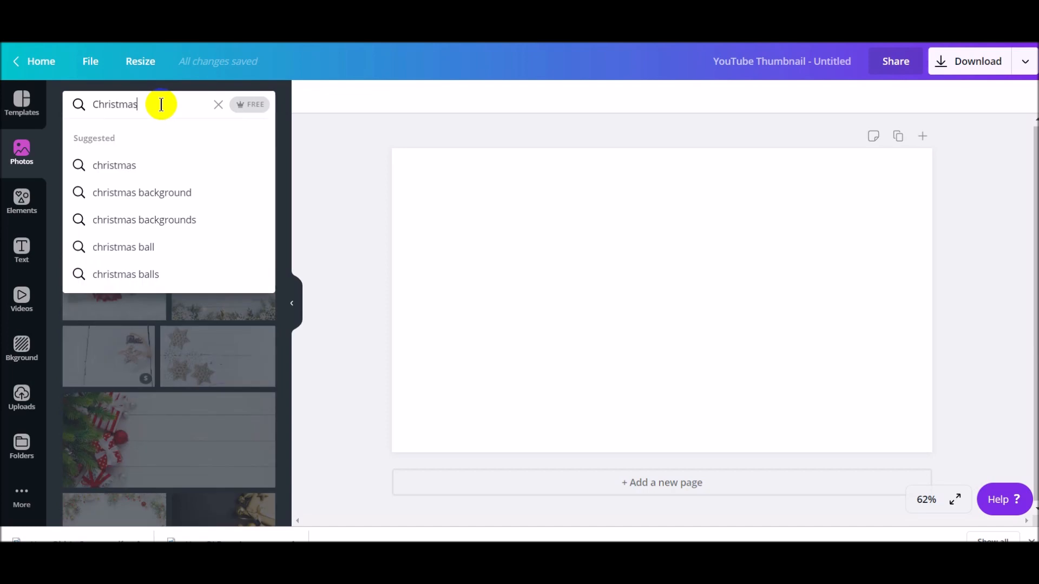
text(stocking)
key(Return)
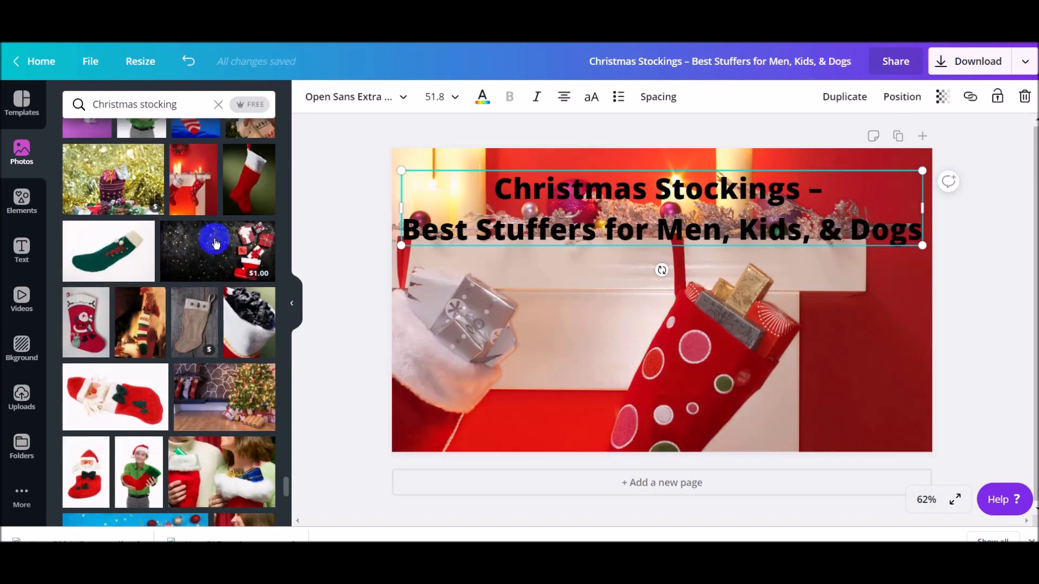
- Add the photo of a couple holding filled stockings to the Christmas Stockings thumbnail and stretch it to the full page height
scroll(216, 240, down, 7)
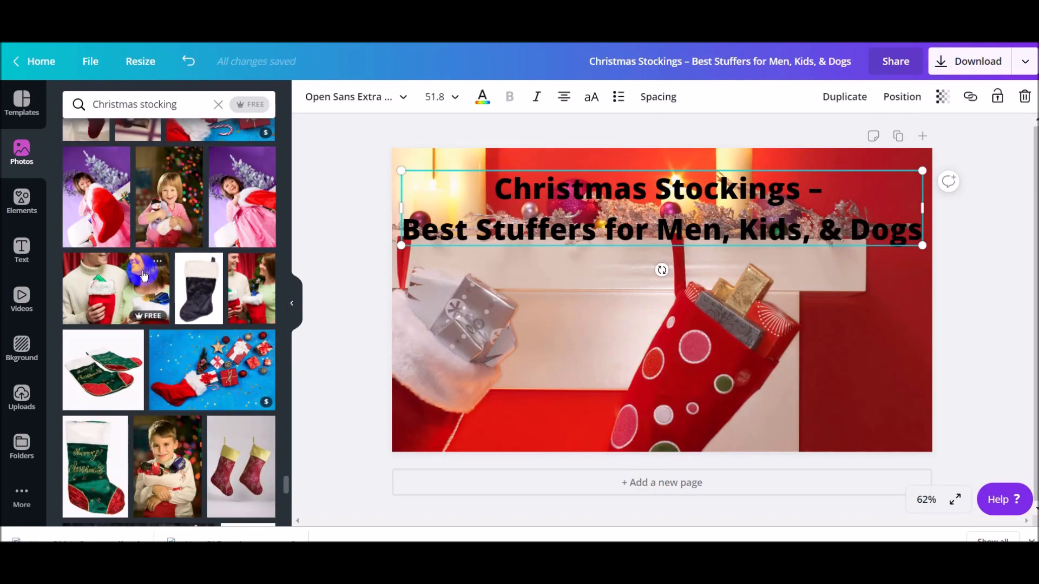
click(141, 275)
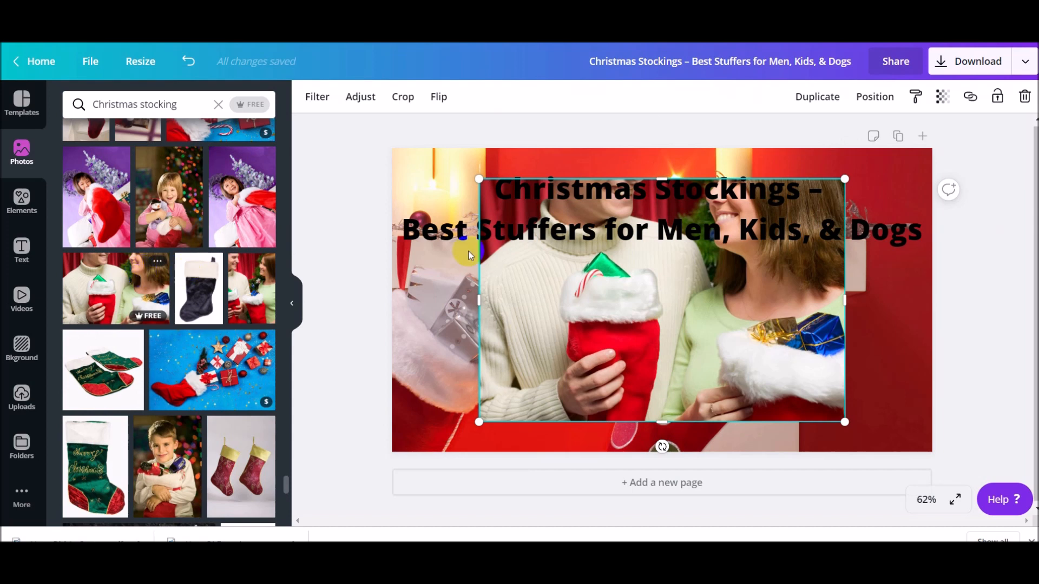
drag(679, 274, 681, 251)
drag(663, 400, 662, 453)
drag(659, 157, 657, 149)
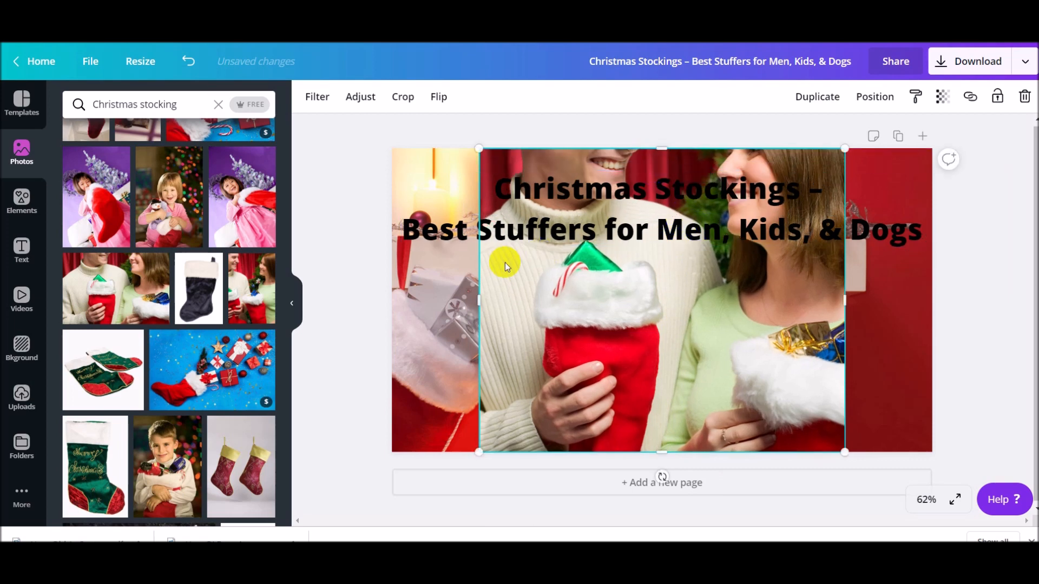
- Stretch the couple photo to the full page width and delete the original "Christmas Stockings – Best Stuffers" title text
drag(480, 300, 392, 290)
drag(845, 300, 935, 302)
click(845, 242)
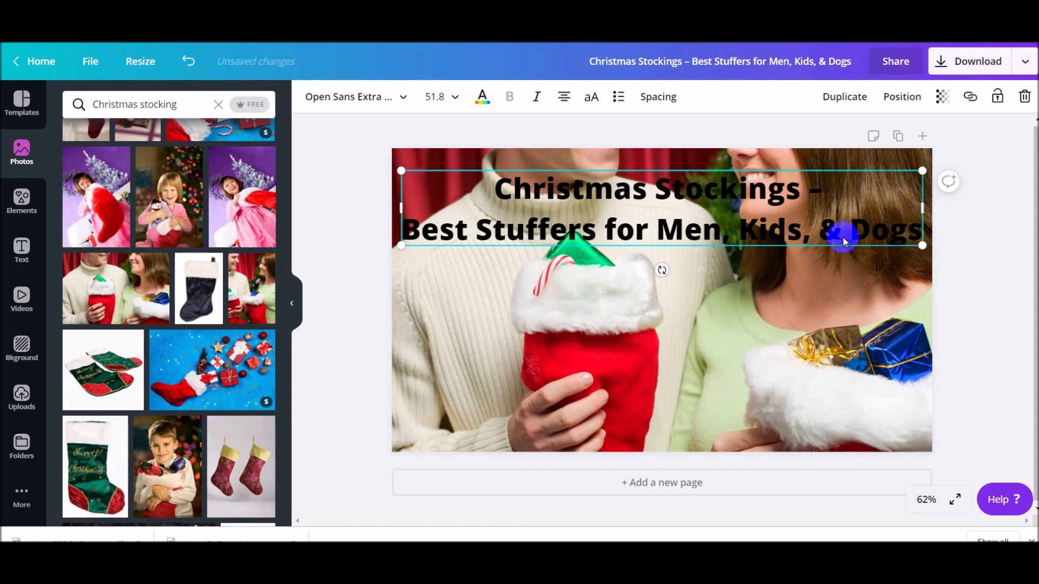
key(BackSpace)
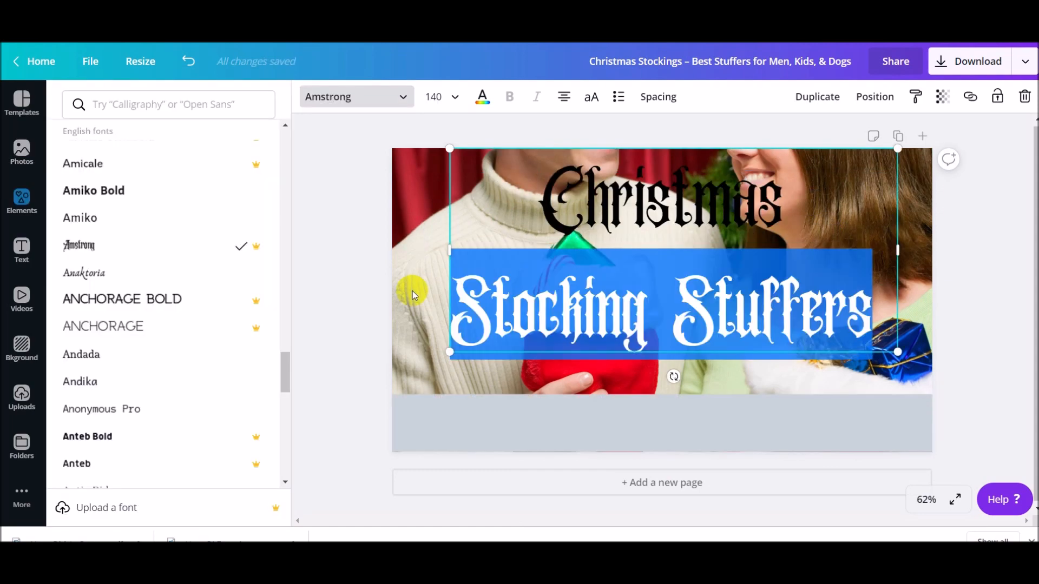
- Remove "Stocking Stuffers" from the Amstrong title so only "Christmas" remains, and place it over the man's sweater
key(BackSpace)
key(BackSpace)
key(BackSpace)
key(BackSpace)
key(BackSpace)
key(BackSpace)
key(BackSpace)
key(BackSpace)
key(BackSpace)
key(BackSpace)
key(BackSpace)
key(BackSpace)
key(BackSpace)
key(BackSpace)
key(BackSpace)
key(BackSpace)
key(BackSpace)
key(BackSpace)
key(BackSpace)
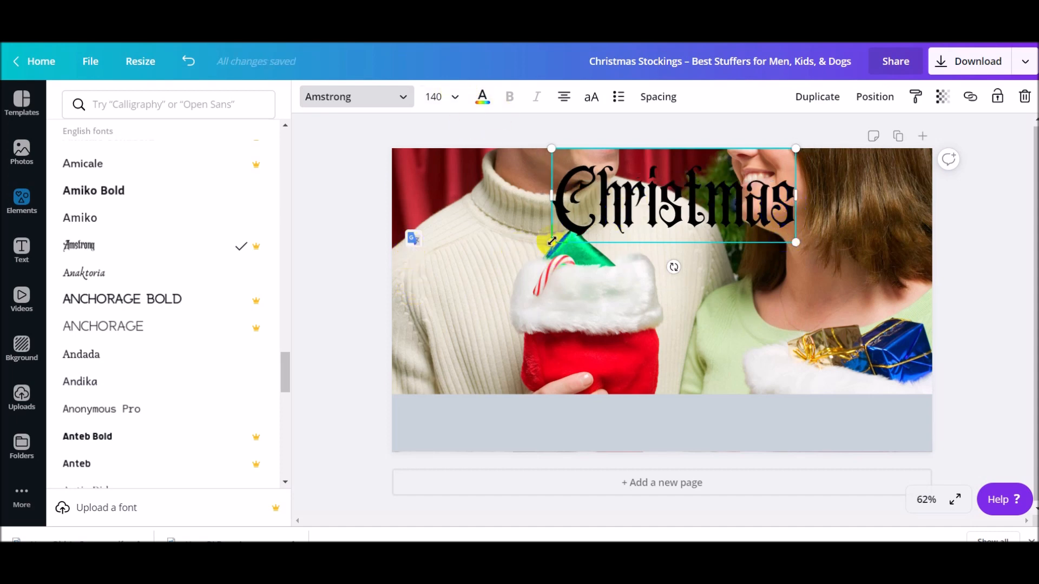
drag(641, 246, 503, 266)
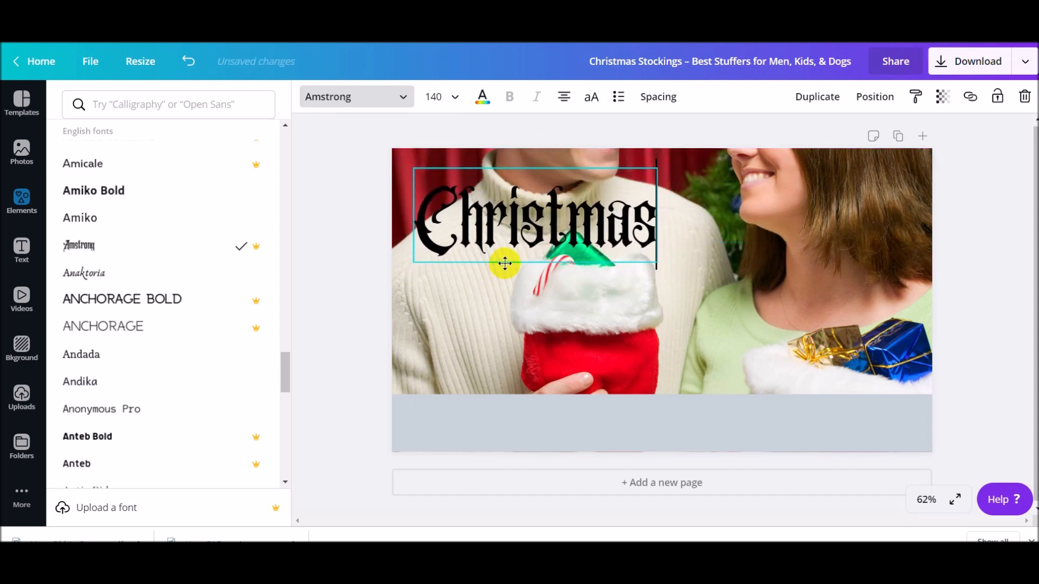
- Duplicate the "Christmas" text, place the copy below the original and change its wording to "Stocking"
click(827, 103)
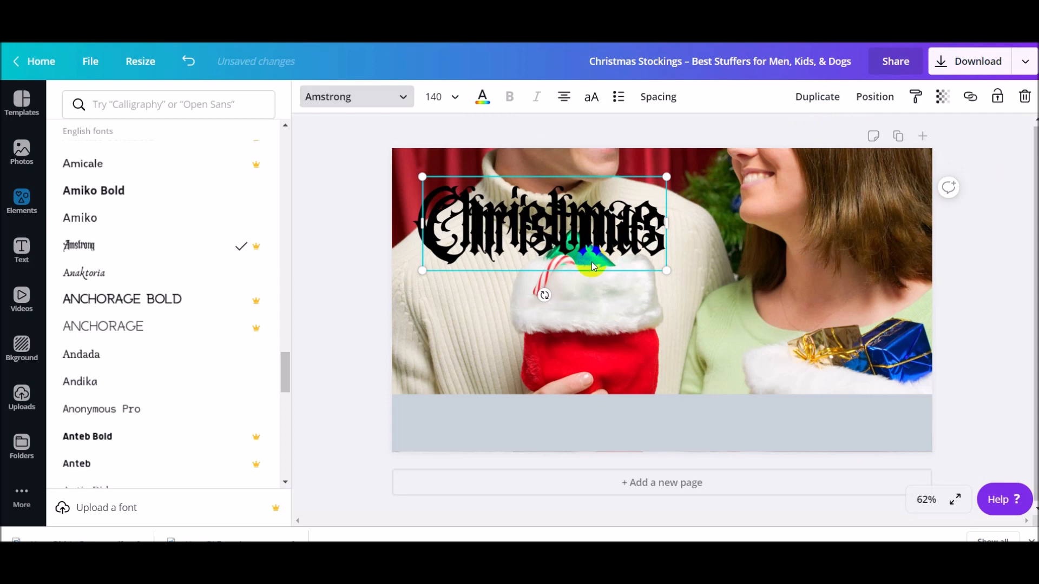
drag(590, 276, 596, 317)
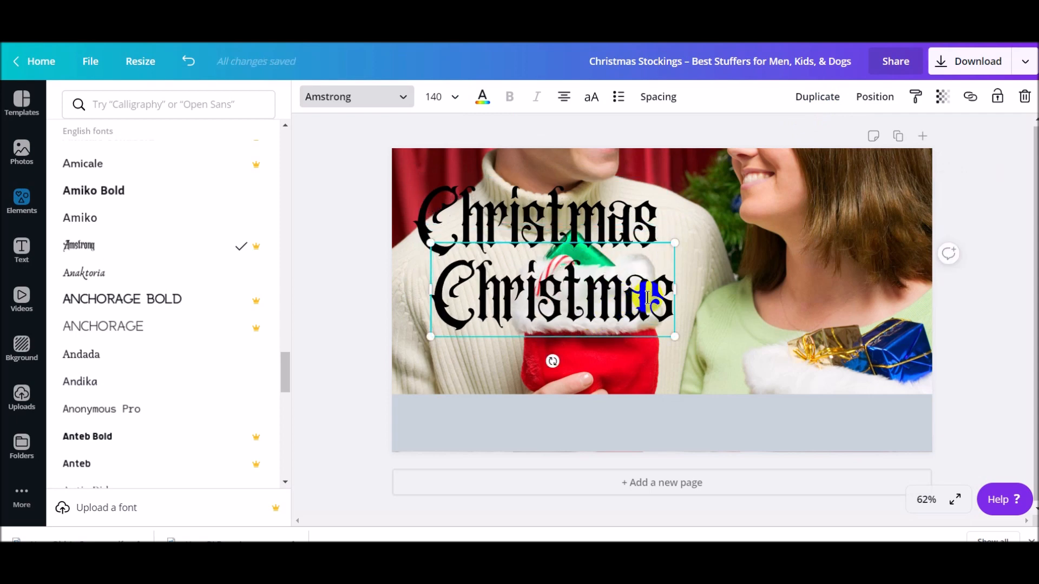
click(648, 297)
key(BackSpace)
key(BackSpace)
key(BackSpace)
key(BackSpace)
key(BackSpace)
key(BackSpace)
key(BackSpace)
key(BackSpace)
key(BackSpace)
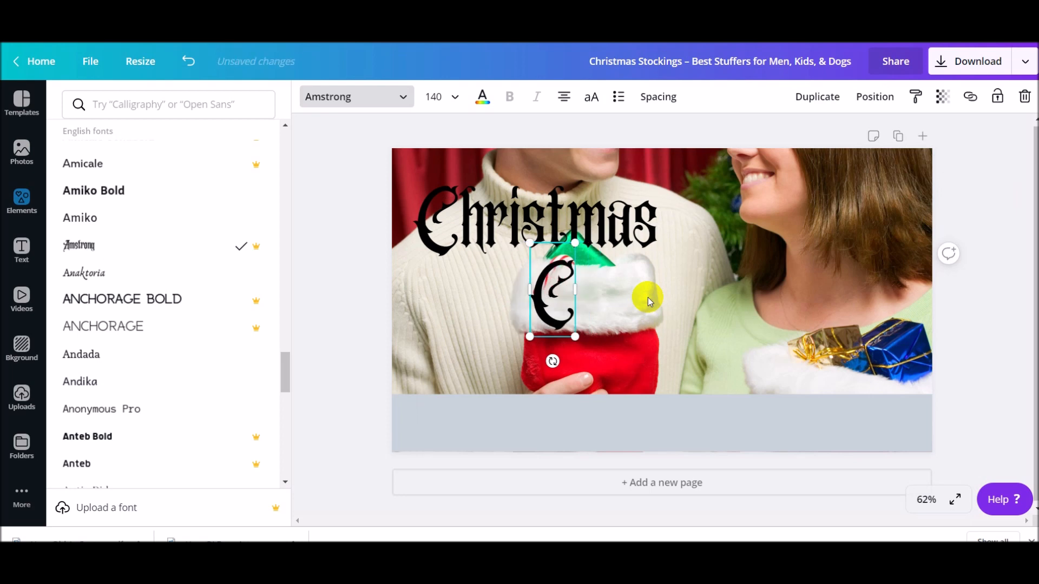
text(Stocking)
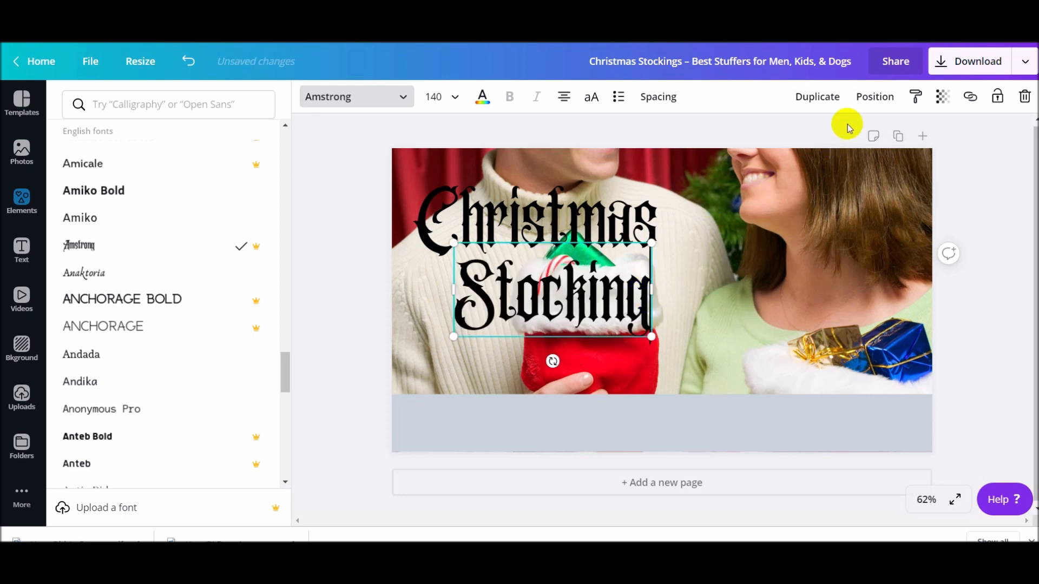
- Duplicate the "Stocking" text, place the copy below it and change its wording to "Stuffers"
drag(591, 341, 640, 400)
click(654, 372)
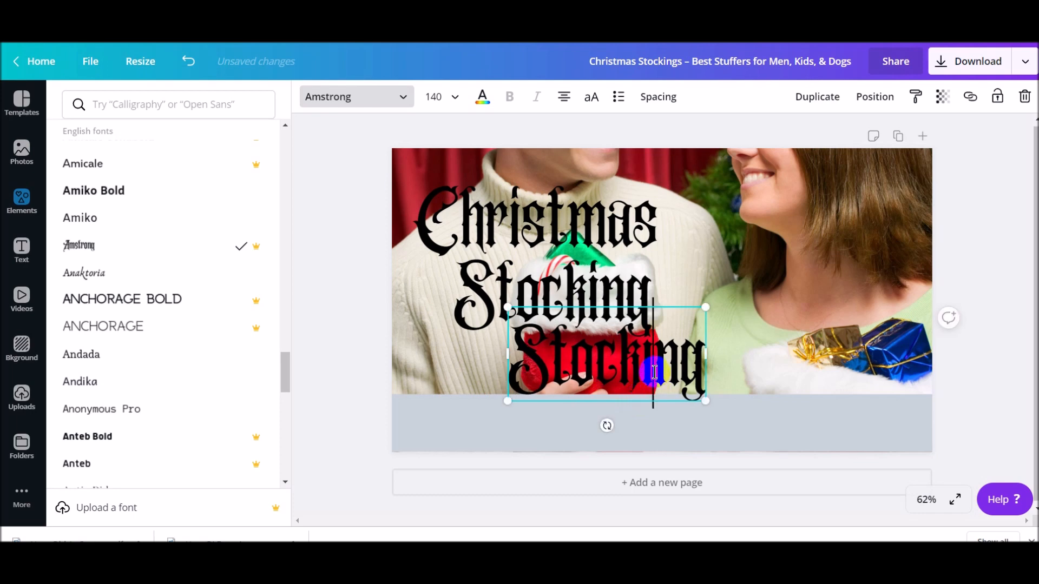
key(BackSpace)
key(BackSpace)
key(BackSpace)
key(BackSpace)
key(BackSpace)
key(BackSpace)
key(BackSpace)
key(BackSpace)
text(Stufferw)
key(BackSpace)
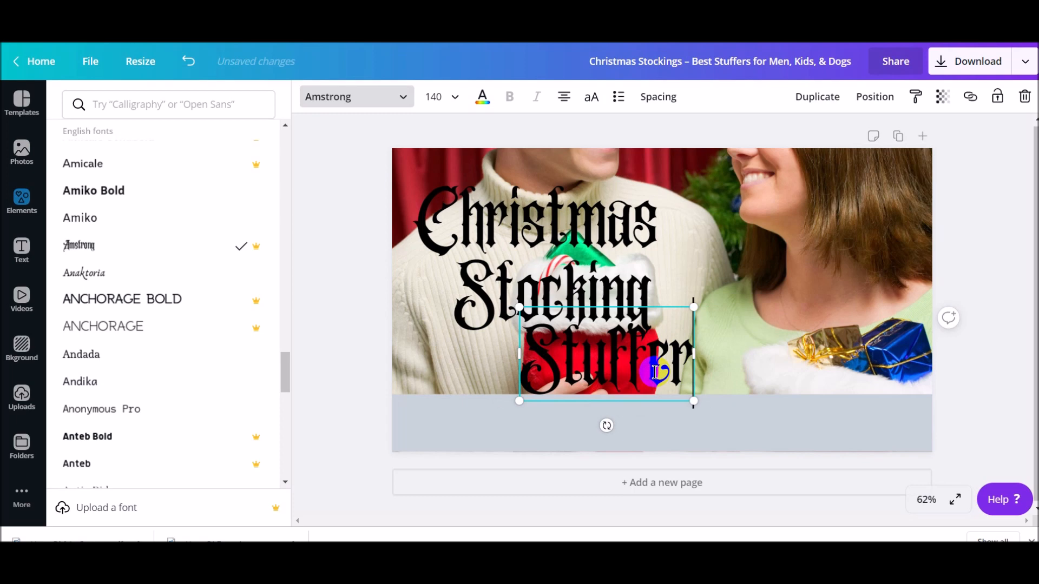
text(s)
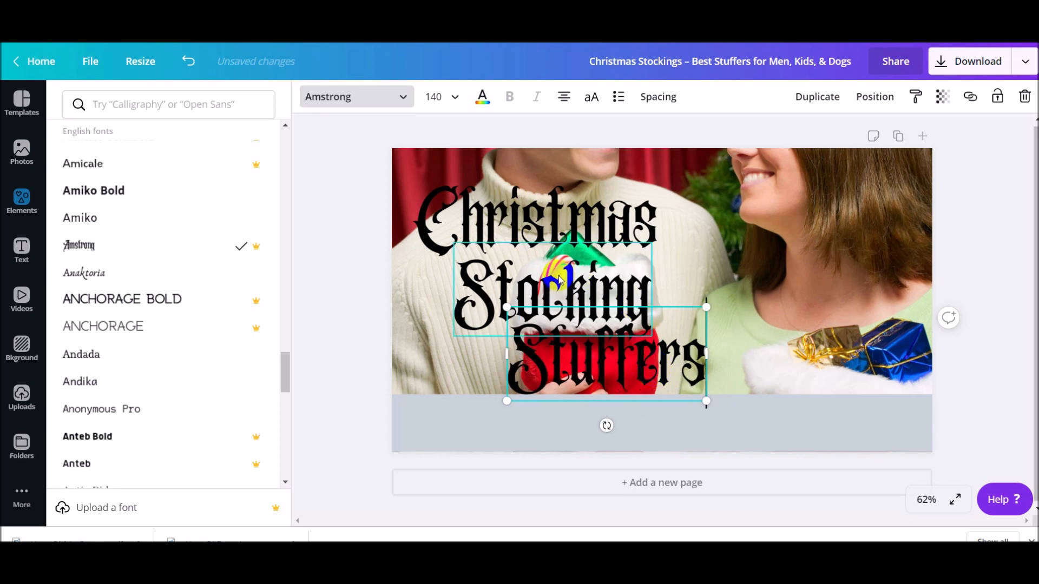
- Stack the words "Christmas", "Stocking" and "Stuffers" in a column over the woman in the photo
drag(557, 275, 638, 270)
drag(610, 354, 759, 357)
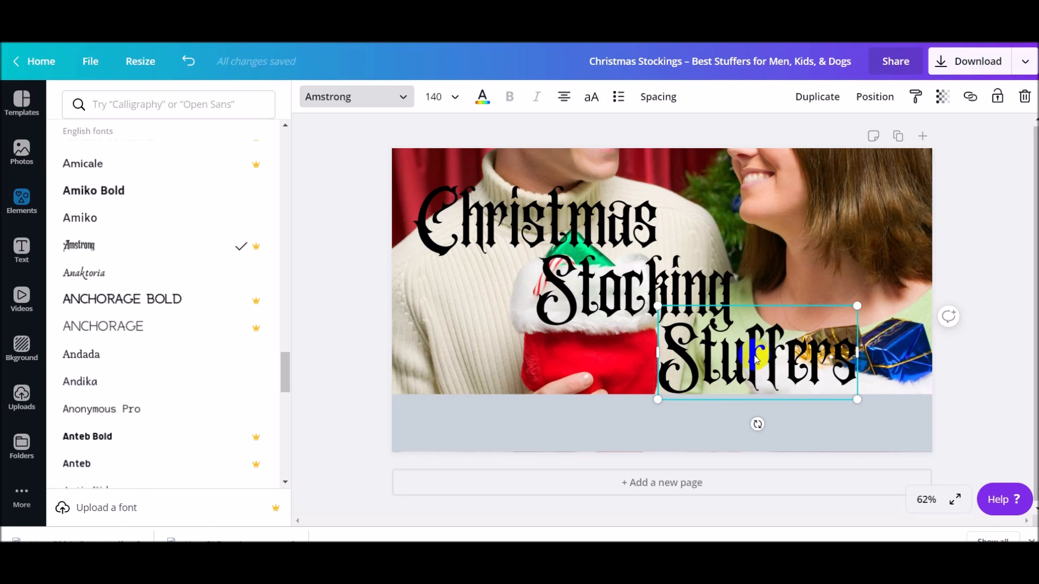
drag(551, 223, 805, 204)
drag(786, 265, 786, 288)
drag(768, 350, 801, 354)
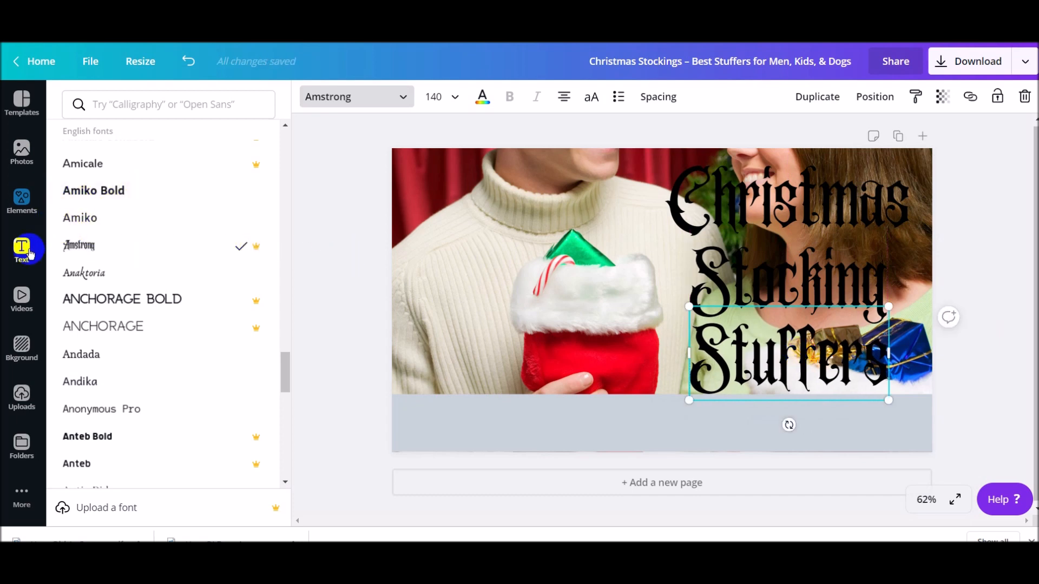
- Add a heading reading "For Men, Kids & Dogs", enlarge it to size 73.9 and centre it on the grey-blue band
click(22, 249)
click(127, 184)
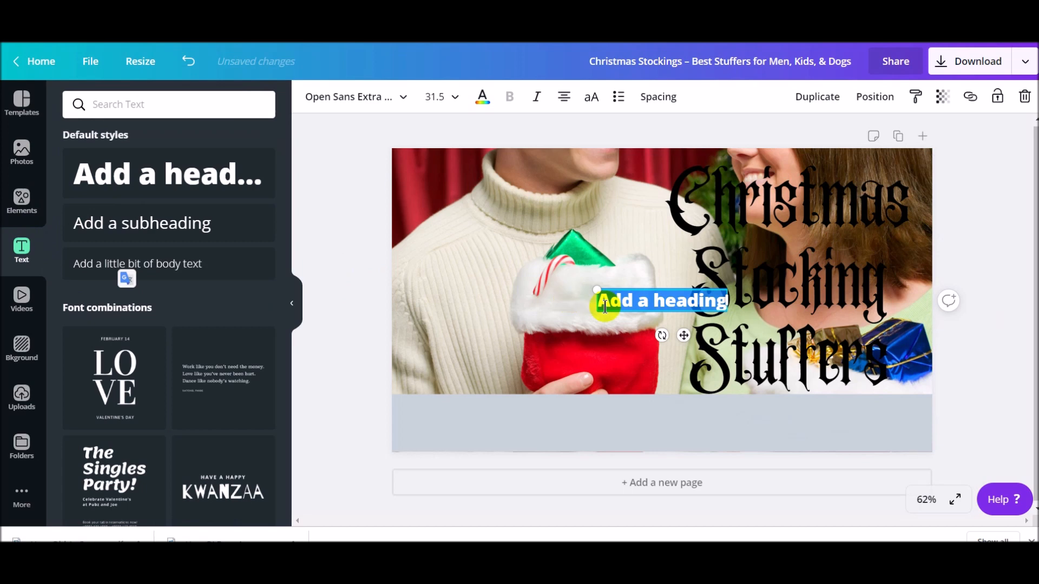
text(For Men, Kids &)
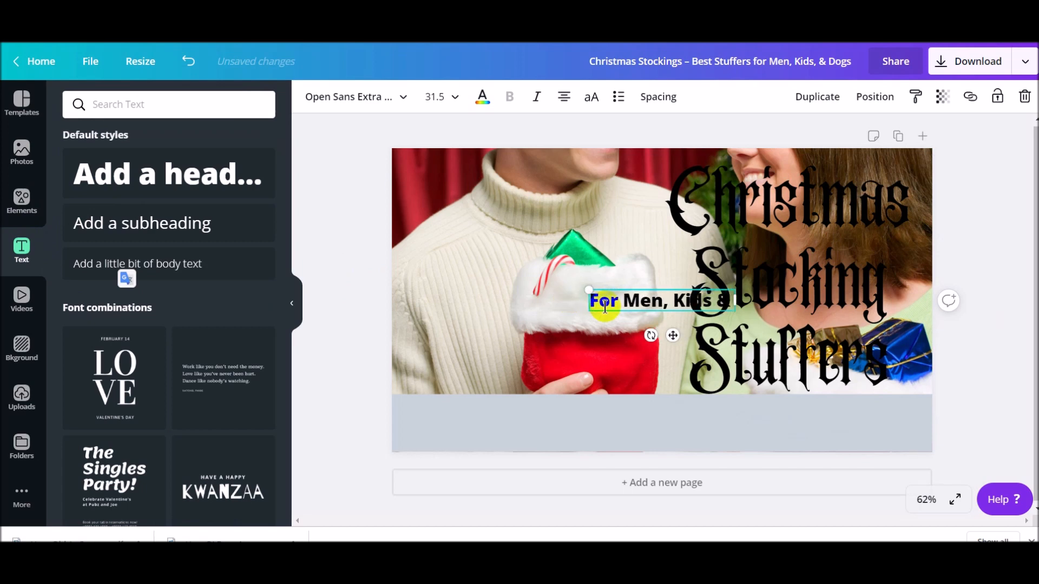
text( Dogs)
drag(565, 291, 421, 242)
drag(608, 310, 689, 445)
drag(505, 407, 439, 377)
drag(631, 440, 684, 443)
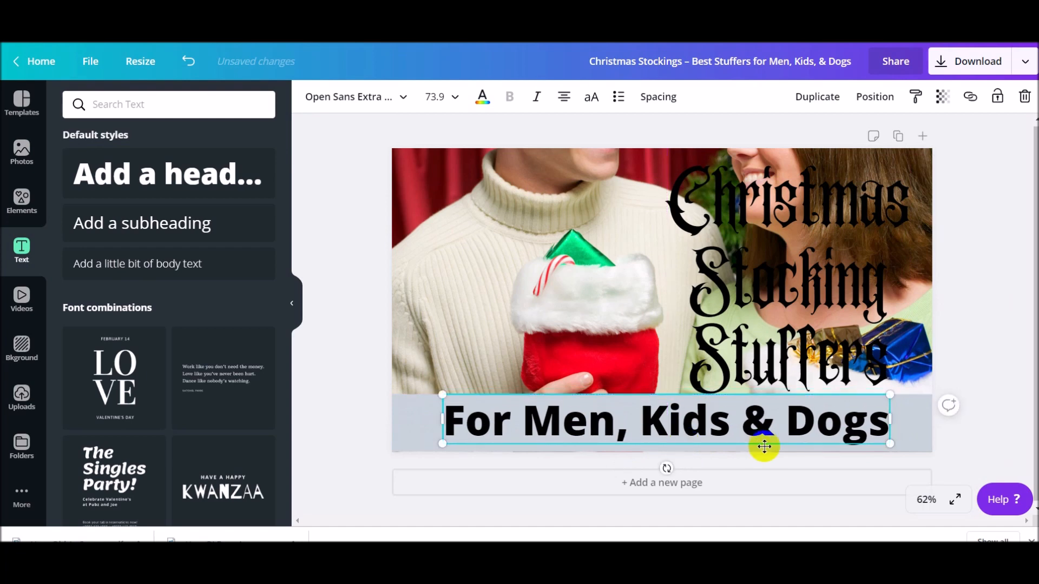
- Duplicate the black "Christmas" text, colour the copy yellow and offset it slightly over the original as a shadow effect
click(823, 210)
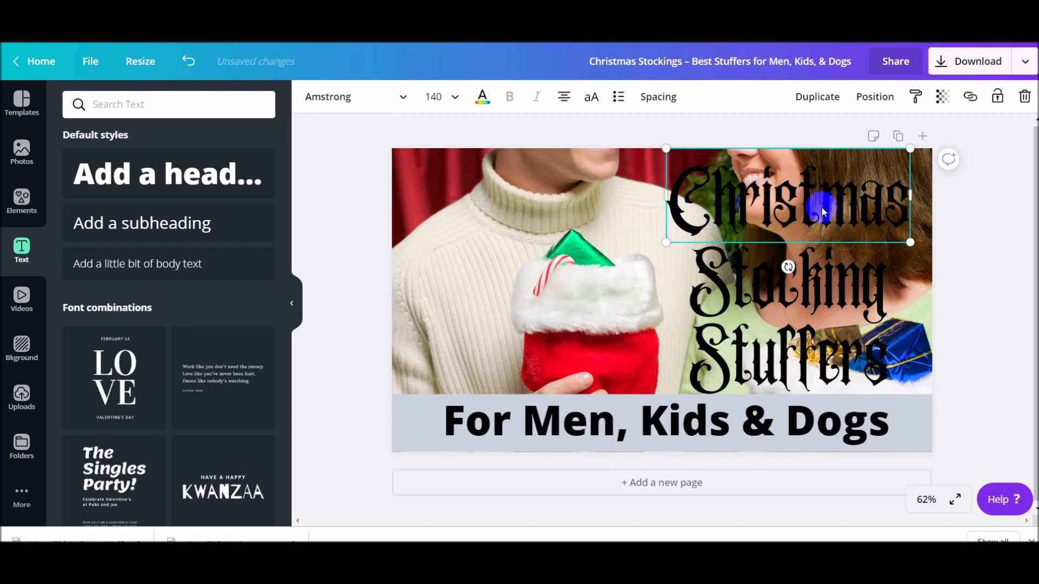
click(817, 97)
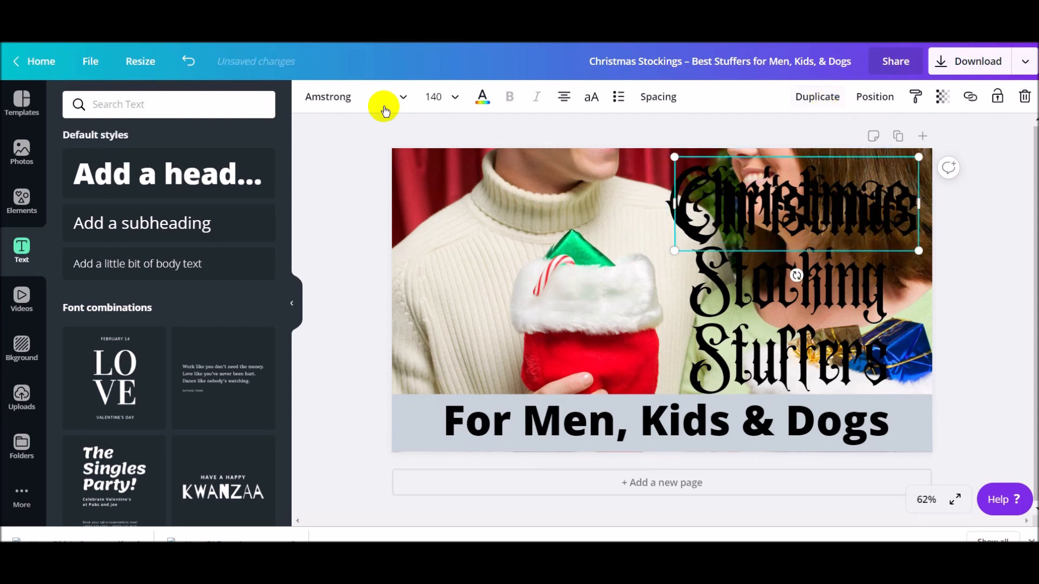
click(486, 100)
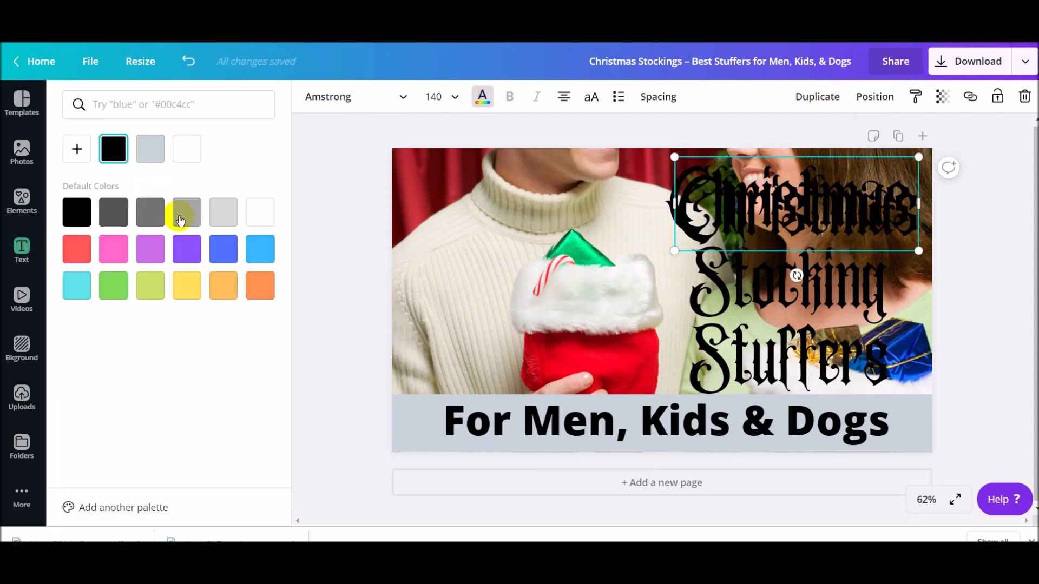
click(187, 285)
drag(793, 219, 788, 213)
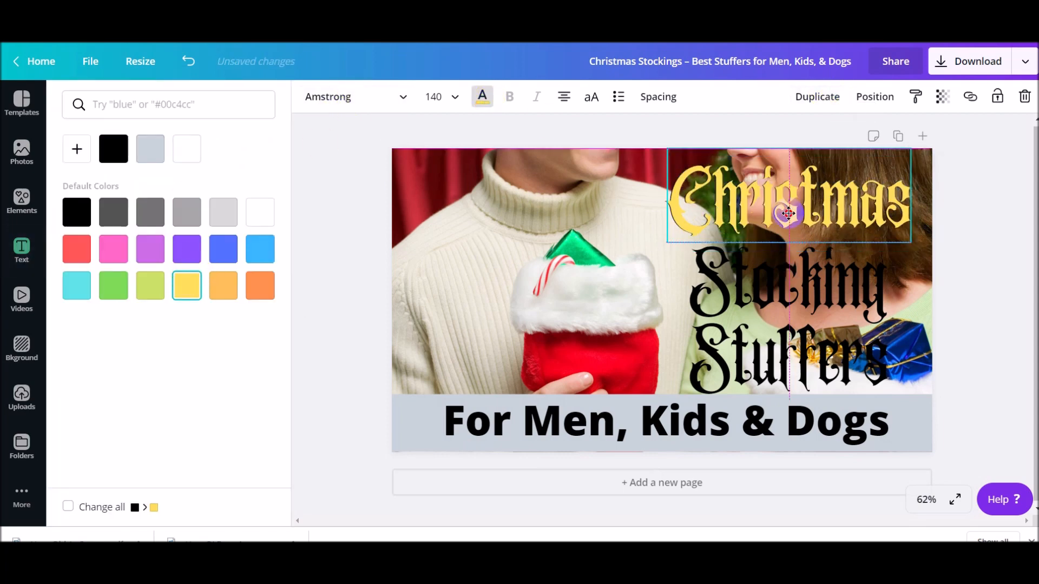
- Give "Stocking" and "Stuffers" the same shadow effect with yellow duplicates slightly offset over the black words
click(768, 292)
click(821, 98)
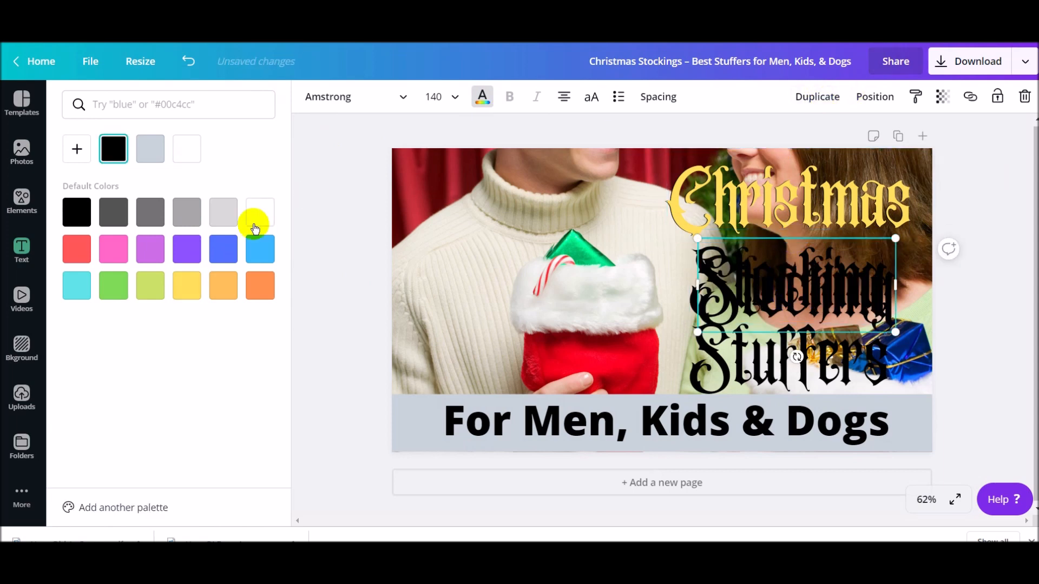
click(187, 285)
drag(771, 292, 764, 286)
click(759, 355)
click(835, 105)
click(187, 285)
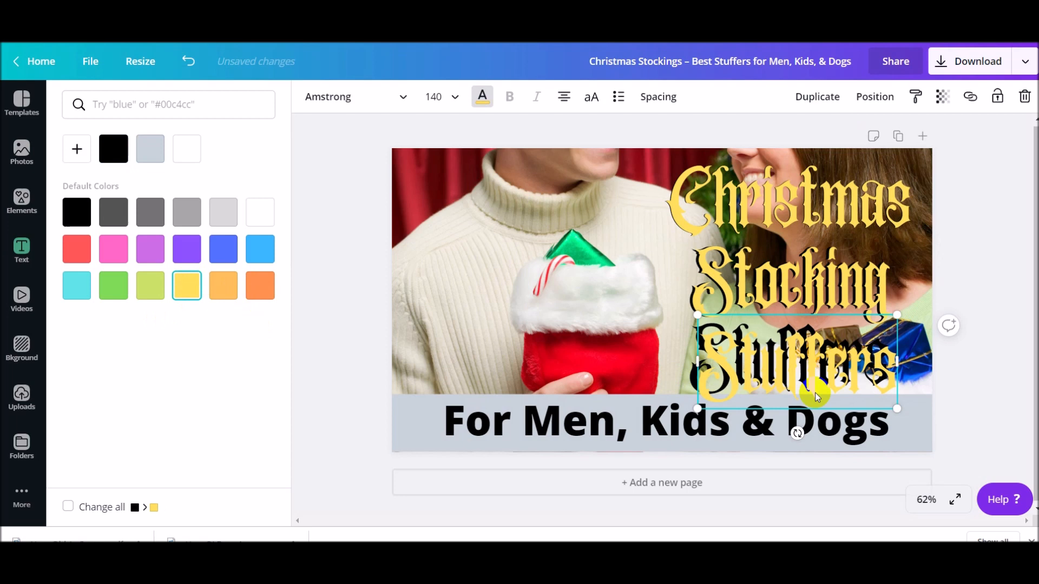
drag(774, 360, 774, 356)
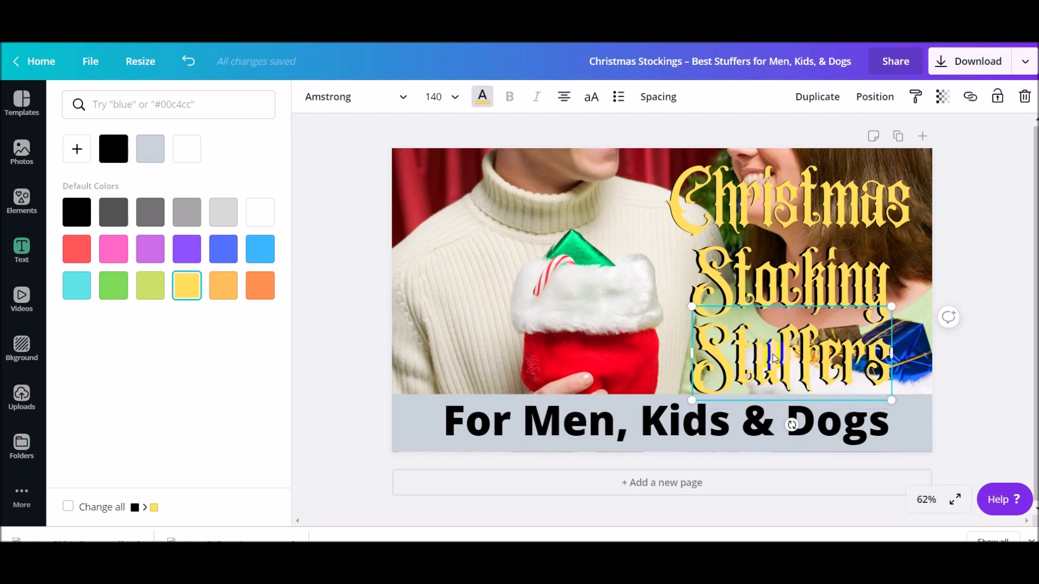
- Try the Abys font on the "For Men, Kids & Dogs" heading, and set it to Adigiana Toybox
click(592, 416)
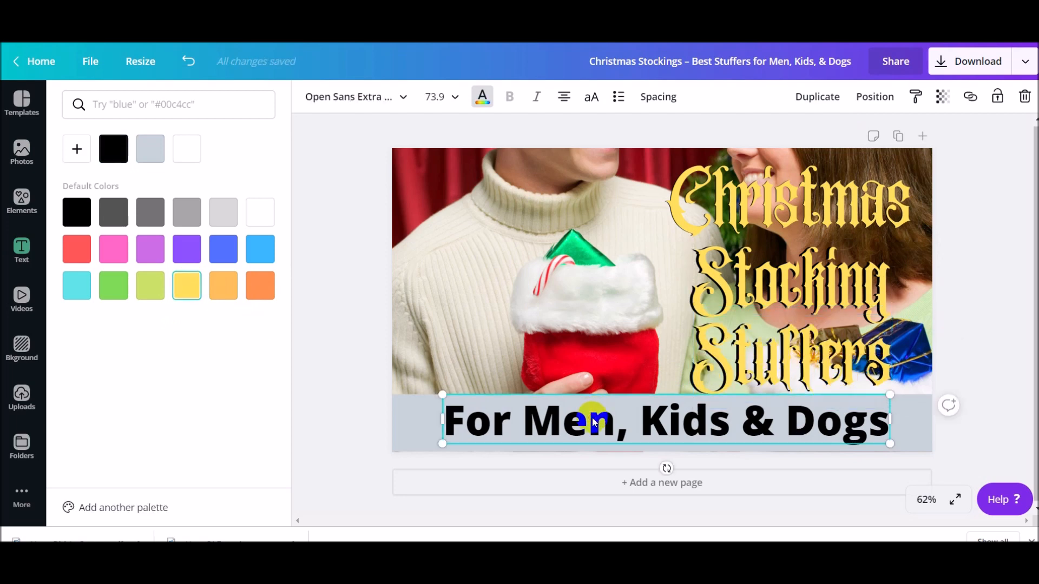
click(365, 101)
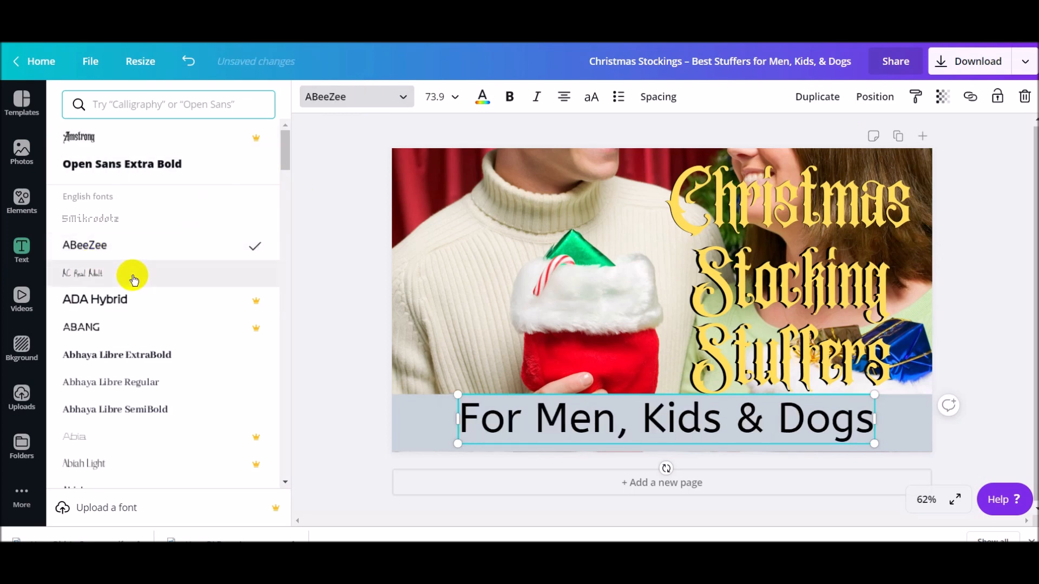
scroll(130, 274, down, 5)
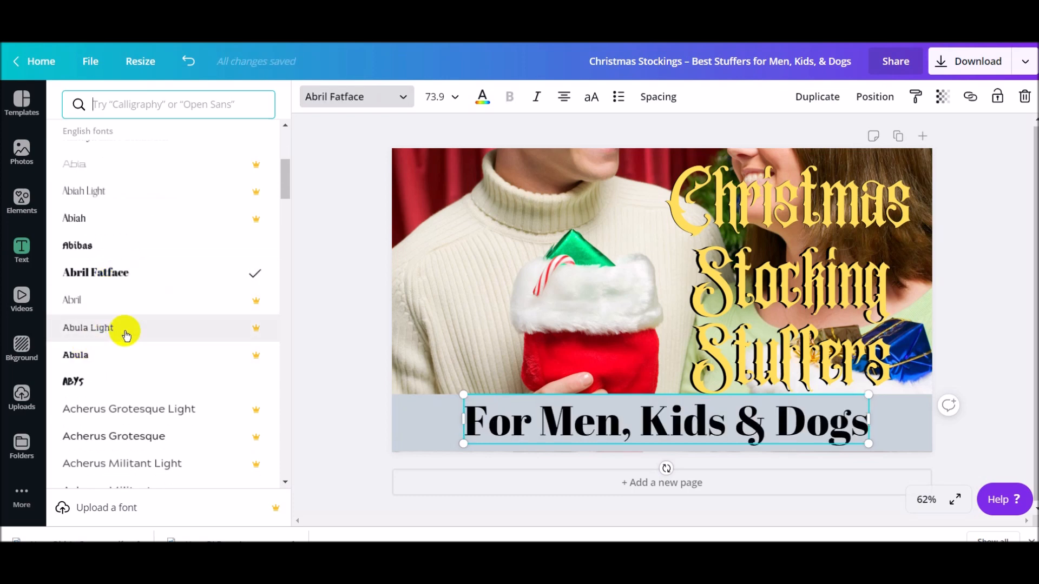
click(92, 385)
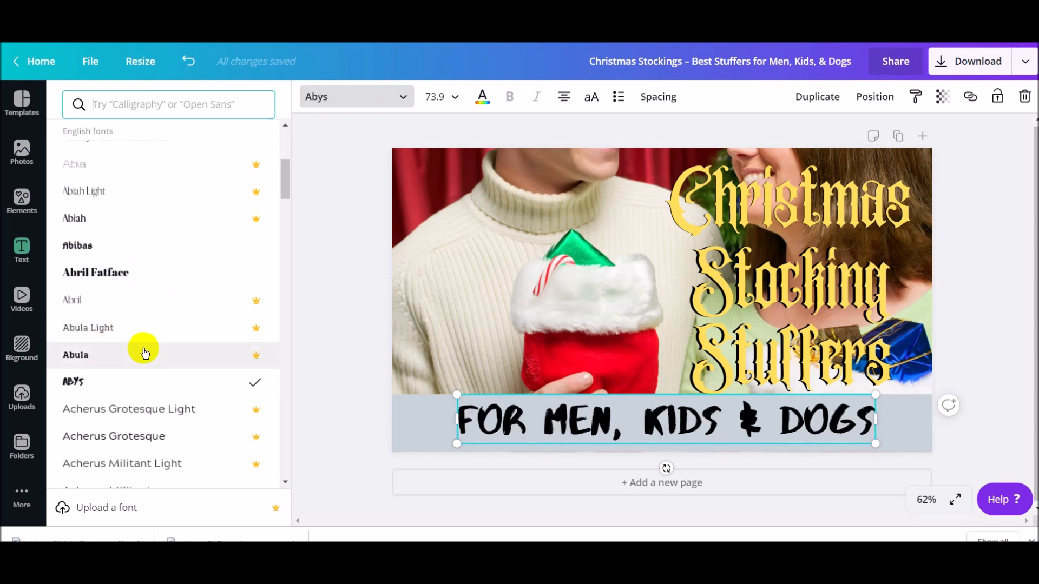
scroll(181, 358, down, 5)
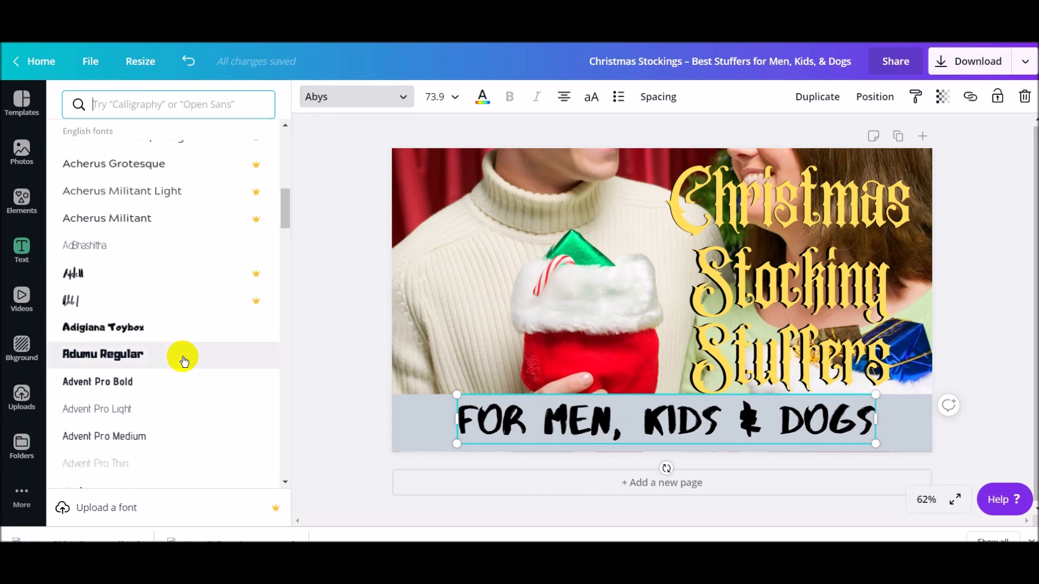
click(115, 326)
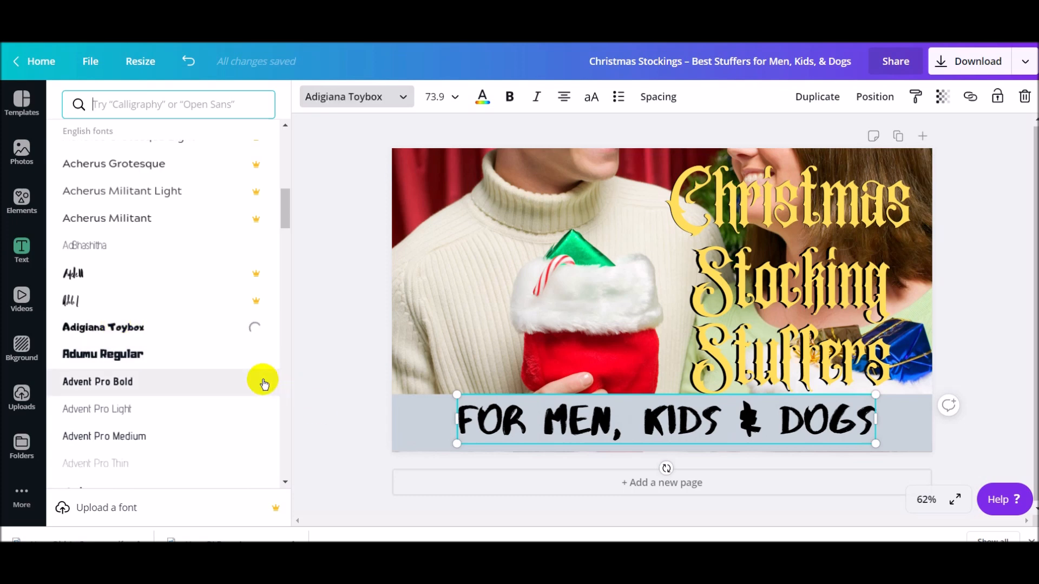
- Rewrite the heading on the grey-blue band as "for Men, Kids & Dogs" with a lowercase first letter
click(493, 419)
key(BackSpace)
text(for Men, Kids & Dogs)
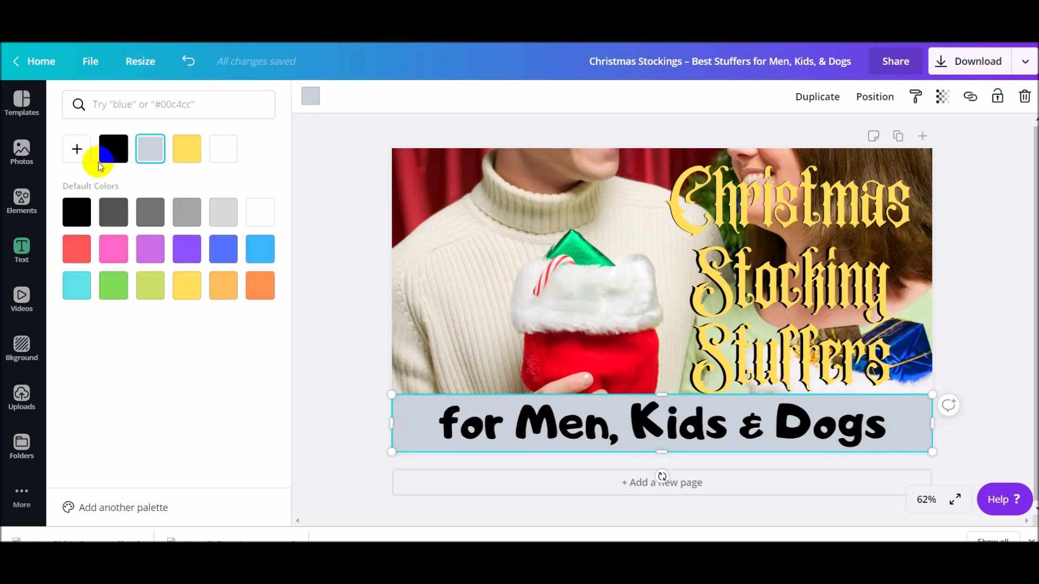
- Recolour the grey-blue band behind the heading to the custom dark red #b60000
click(75, 248)
click(81, 162)
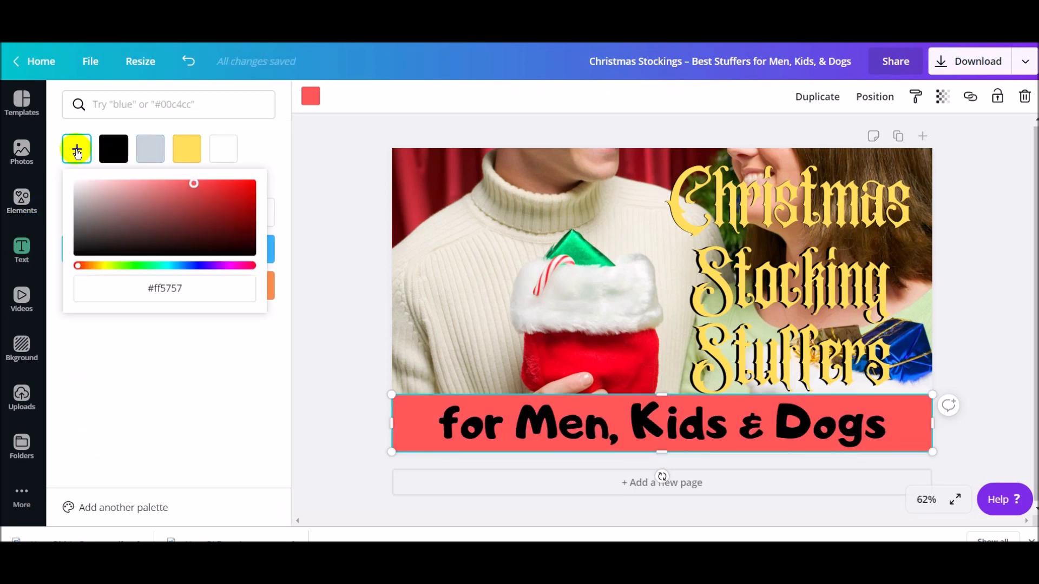
drag(203, 186, 259, 208)
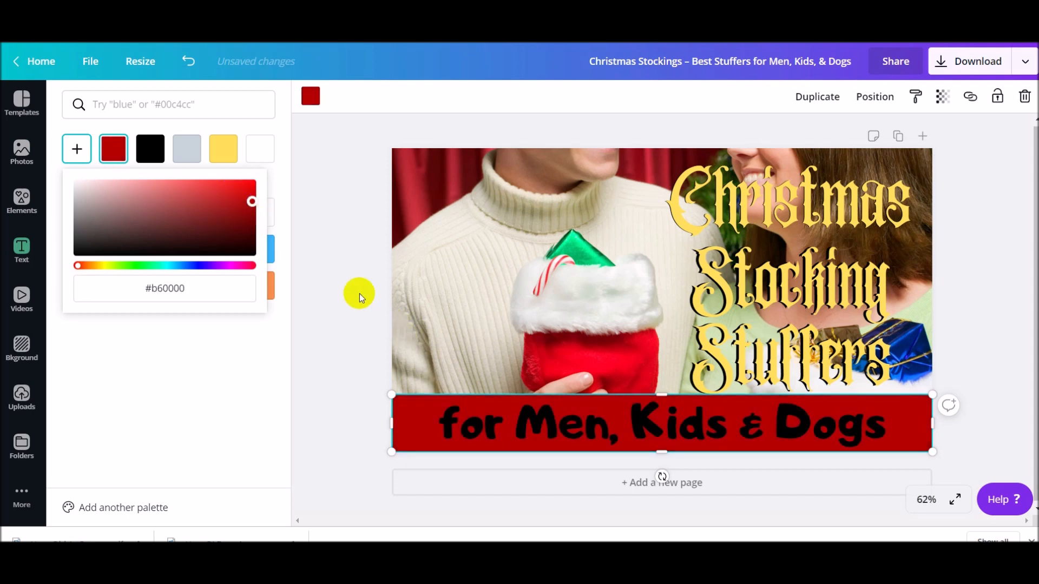
- Colour the "for Men, Kids & Dogs" text white and deselect it
click(520, 415)
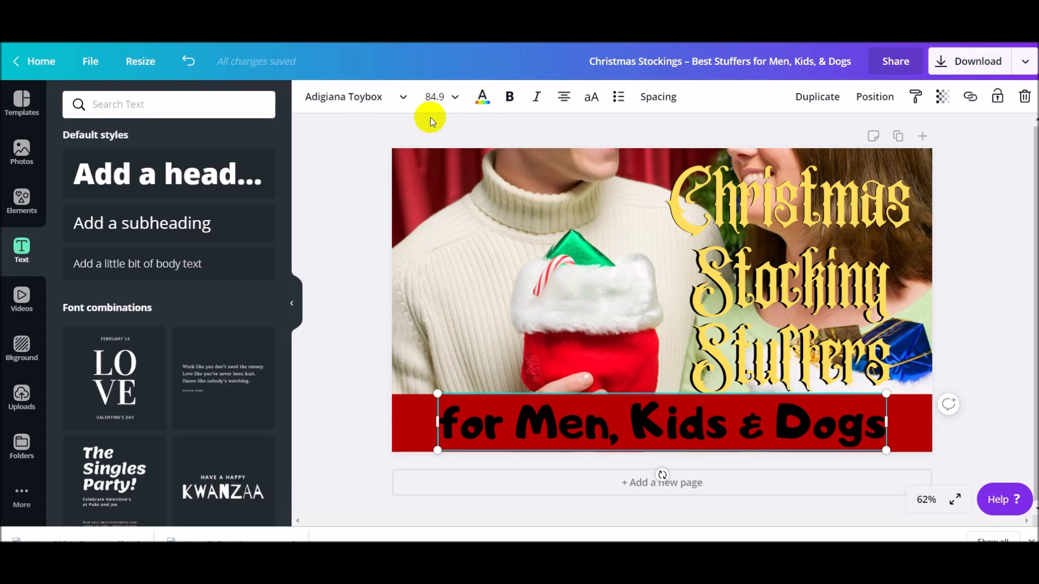
click(481, 98)
click(229, 155)
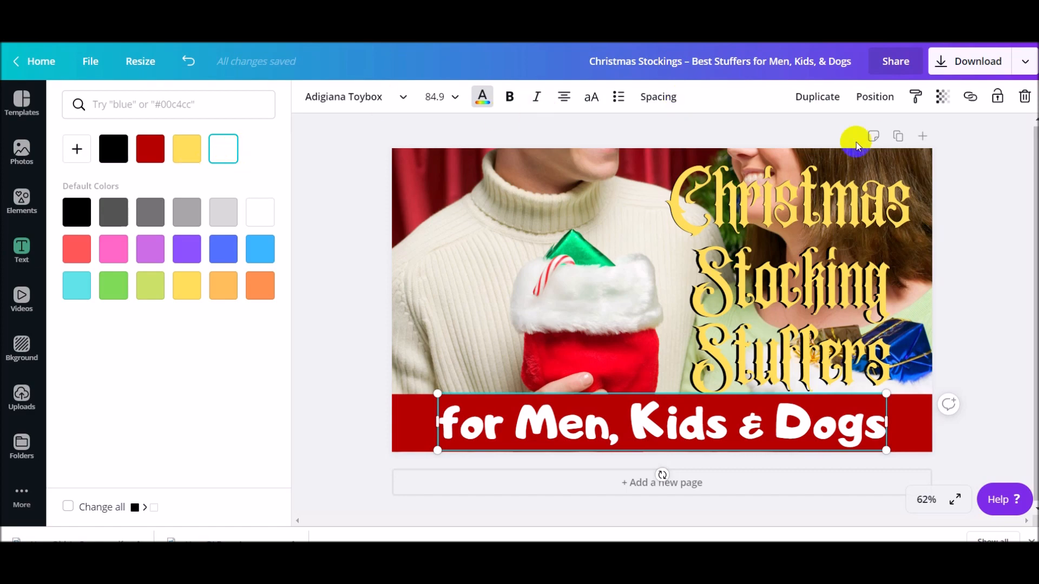
click(968, 216)
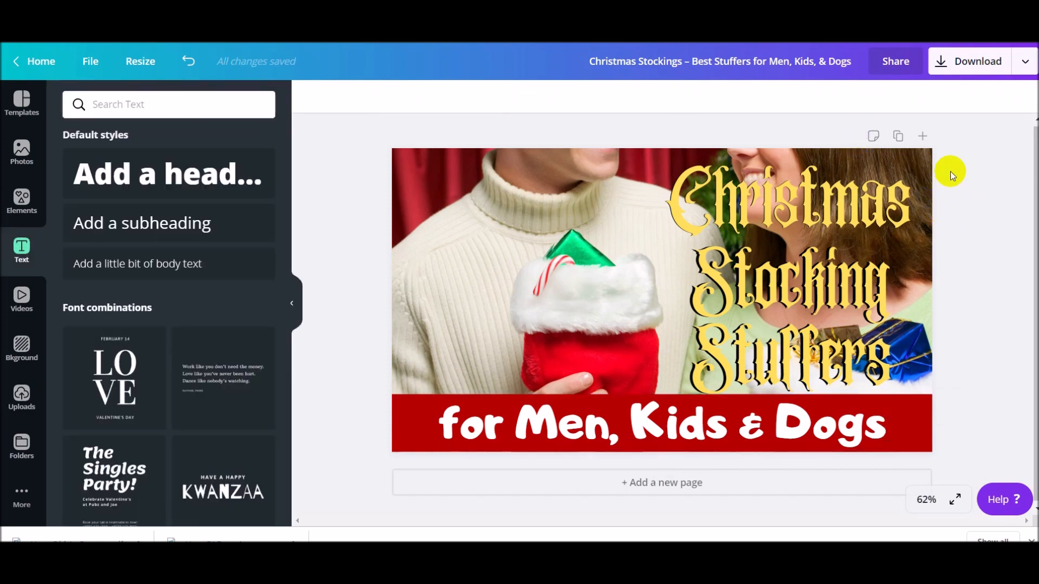
- Add the animated multicoloured chevron sticker from the arrow stickers collection to the thumbnail
click(980, 70)
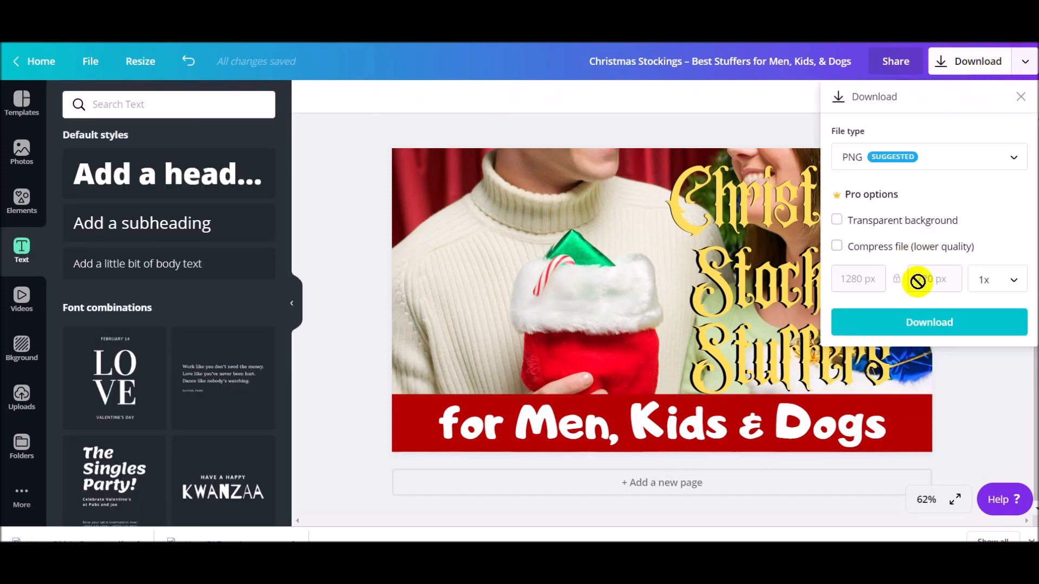
click(25, 199)
scroll(163, 303, down, 2)
click(250, 354)
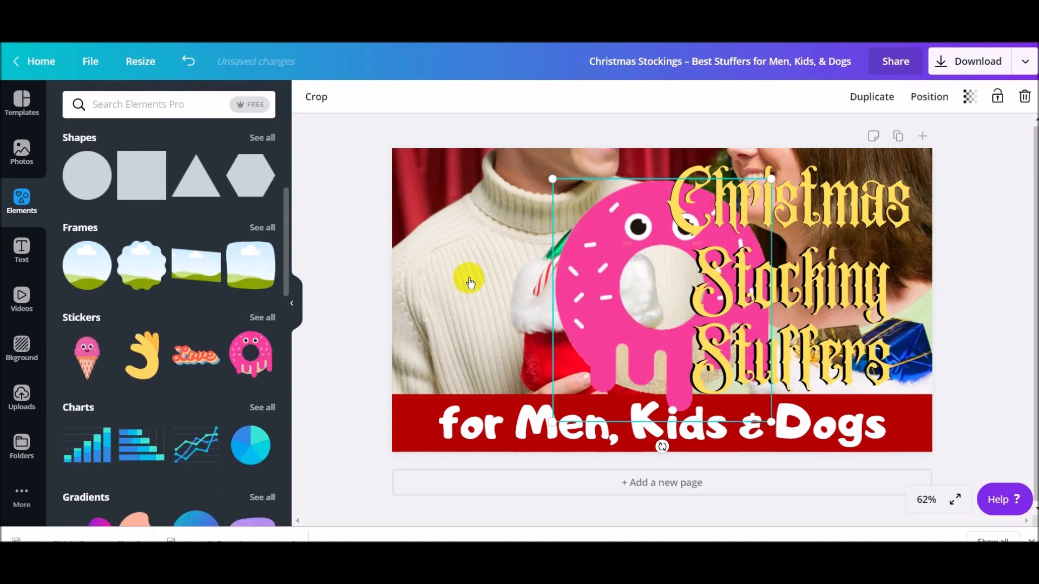
key(Delete)
click(263, 318)
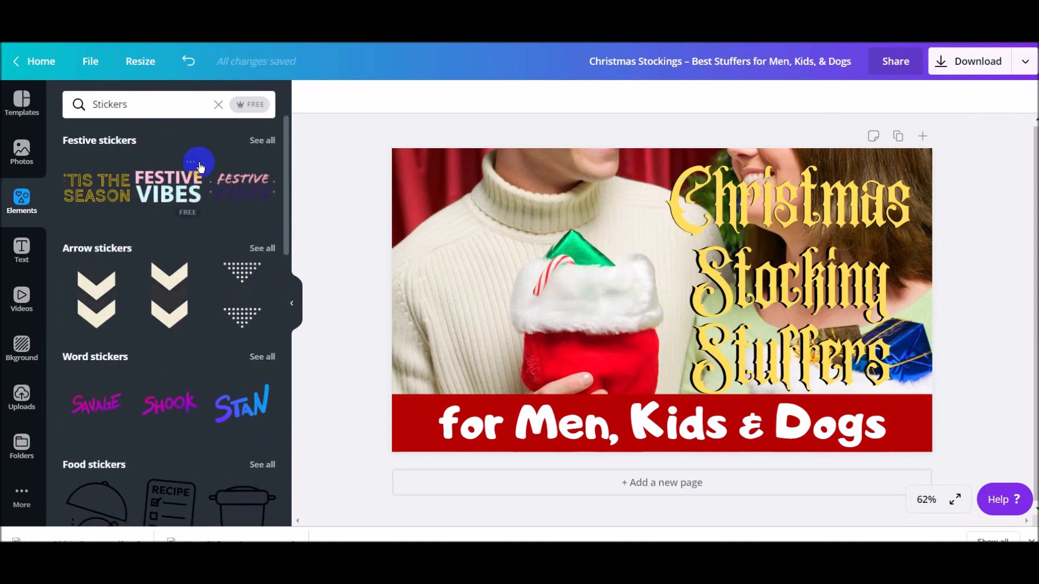
click(261, 250)
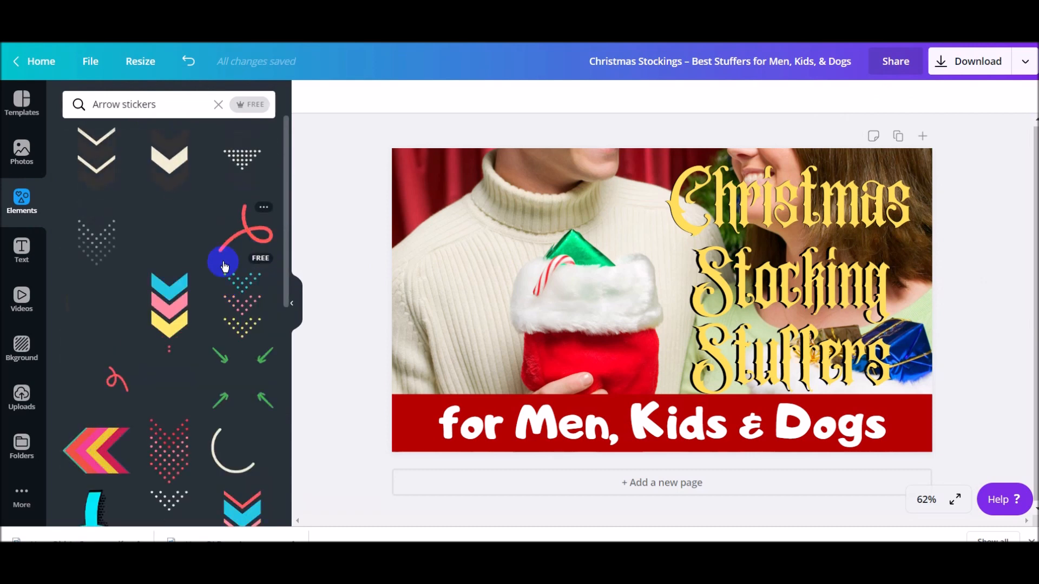
click(97, 447)
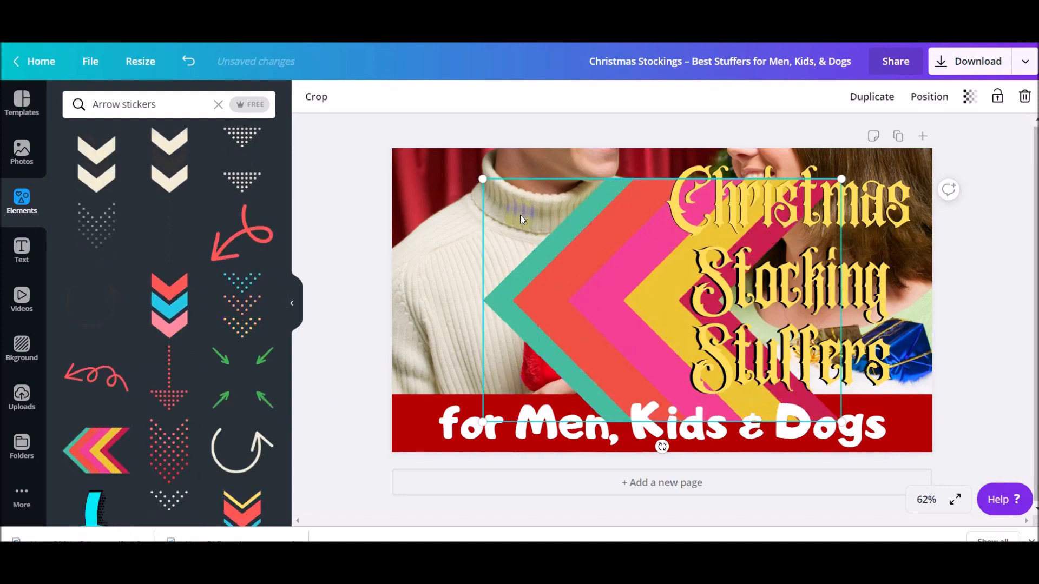
drag(481, 179, 779, 411)
drag(790, 376, 681, 376)
click(188, 61)
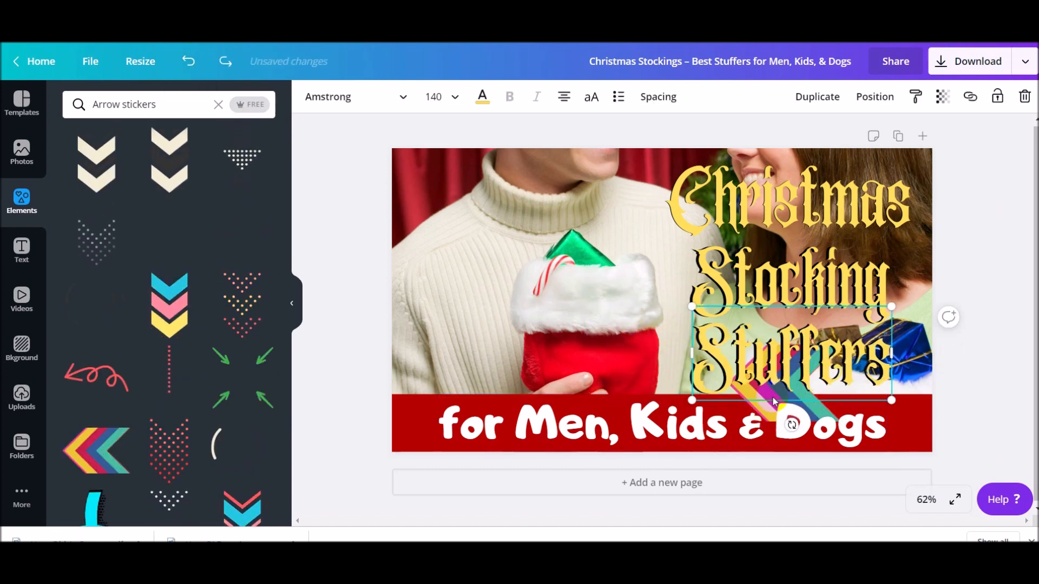
click(755, 417)
click(759, 395)
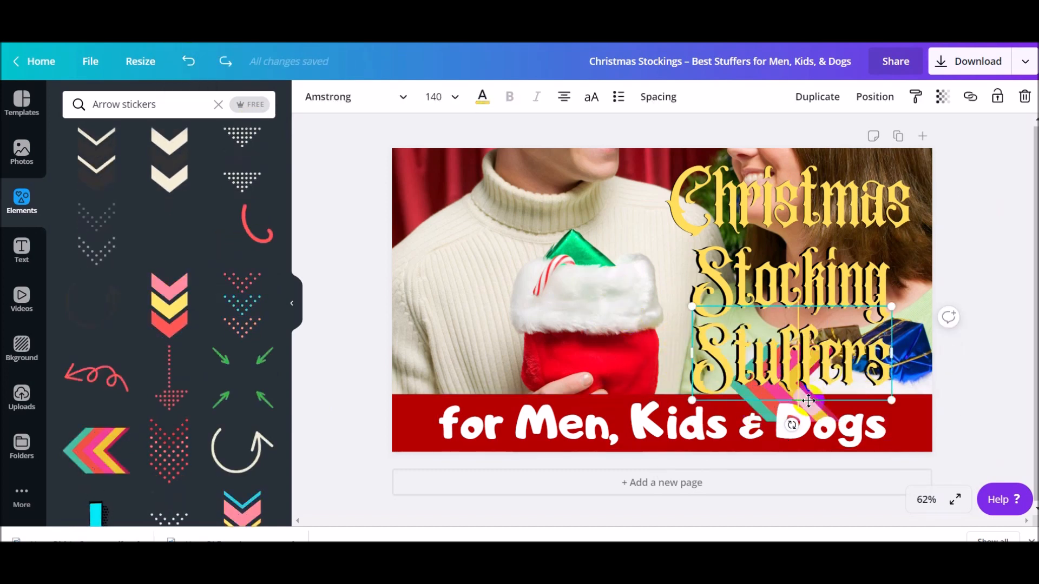
click(187, 61)
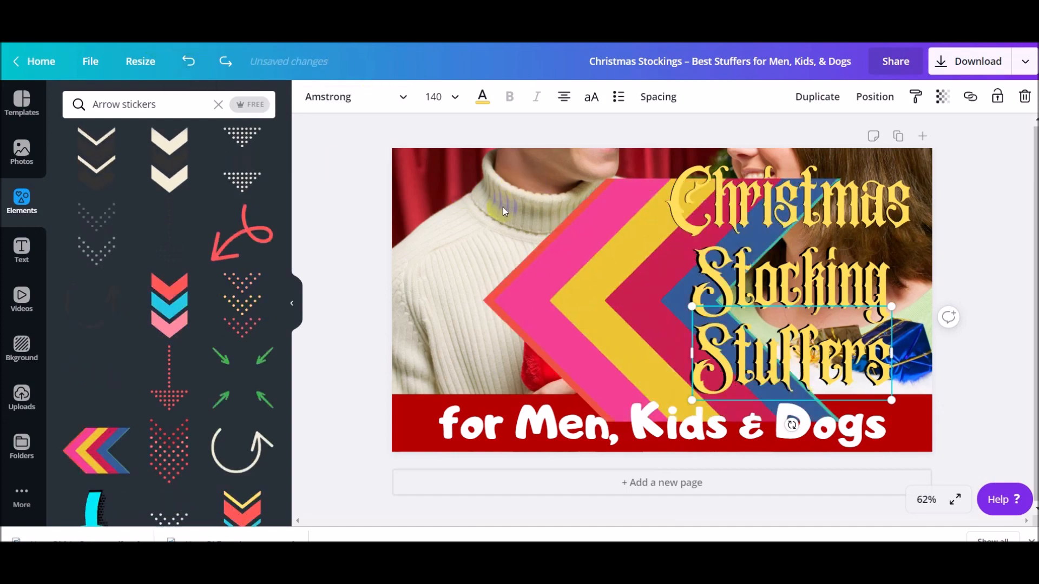
- Shrink the chevron sticker, turn it to point at the stocking, and place it on the sweater to the stocking's left
drag(547, 258, 454, 245)
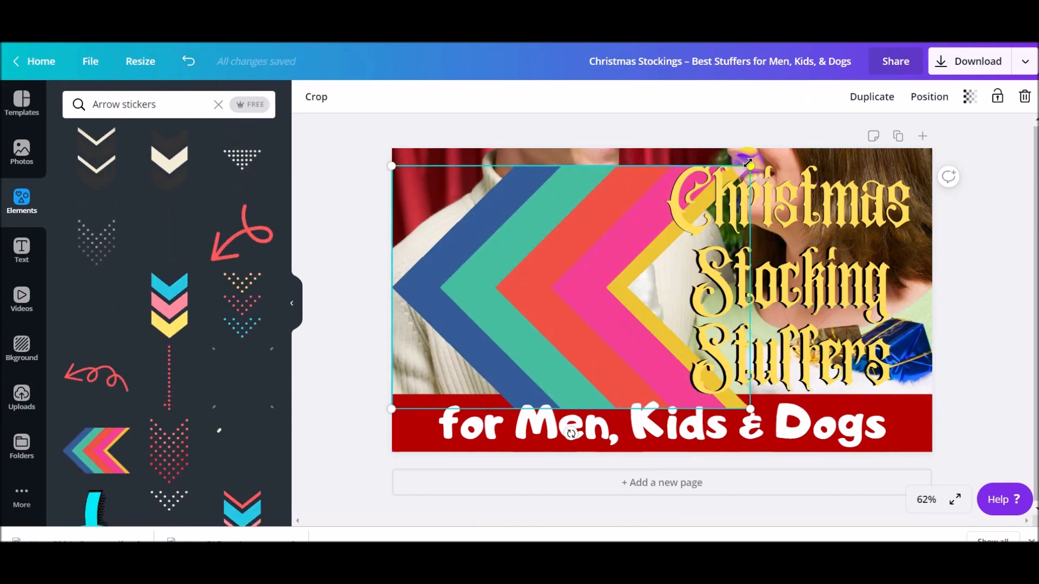
drag(631, 249, 559, 297)
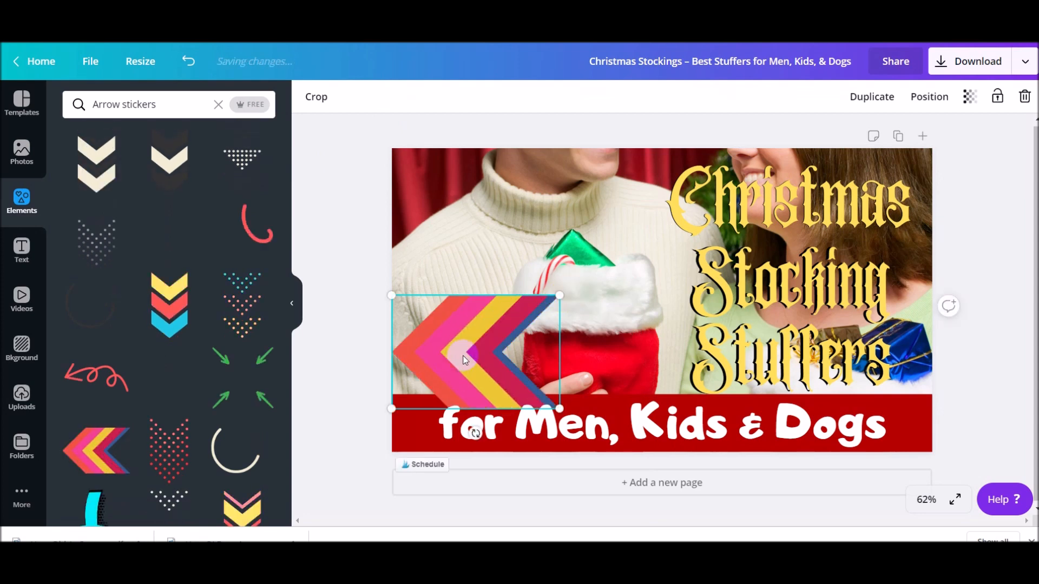
drag(463, 355, 534, 287)
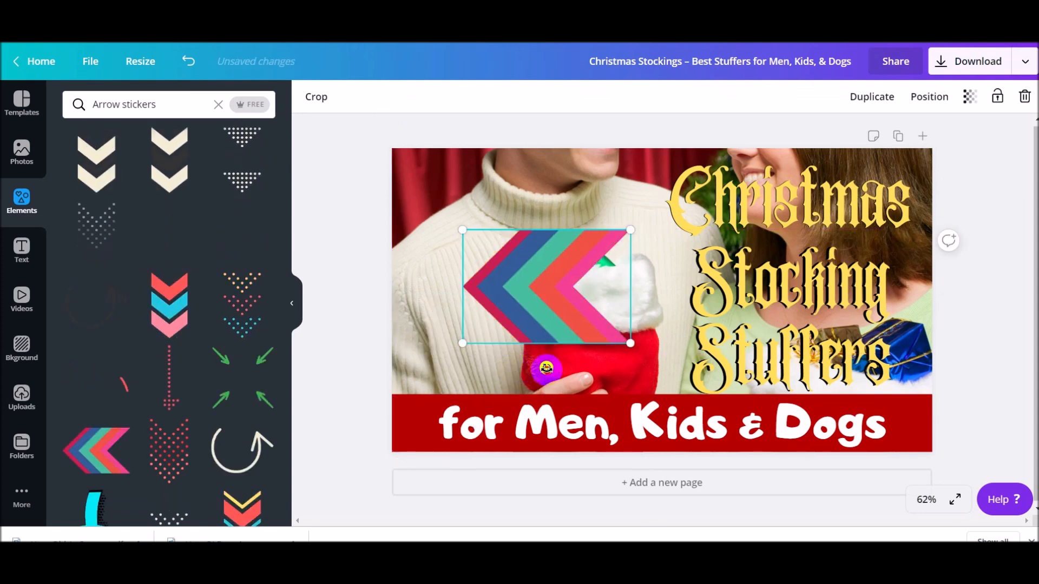
drag(537, 257, 546, 206)
drag(471, 228, 450, 304)
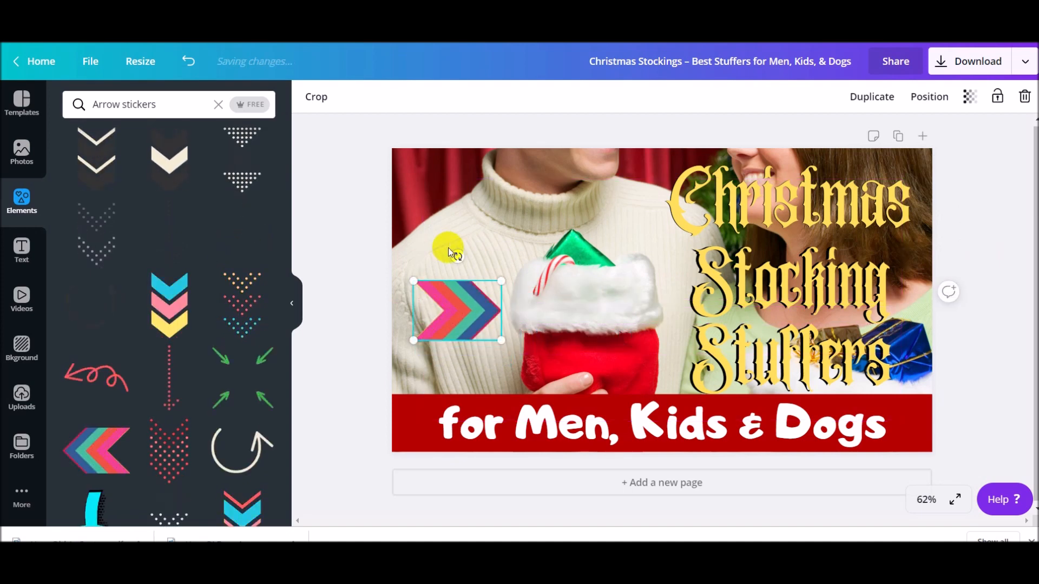
click(442, 181)
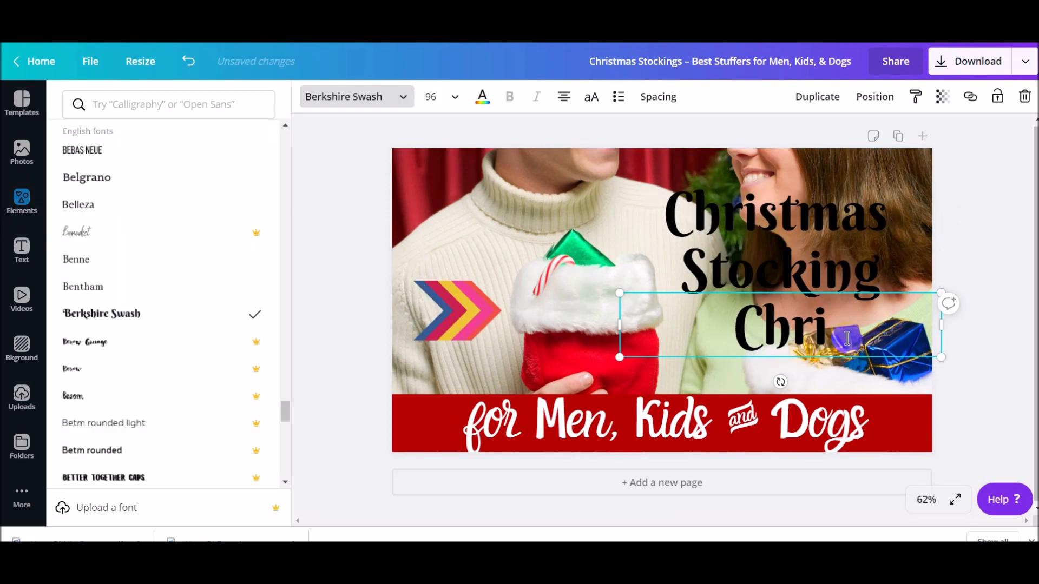
- Rewrite the third line of the black title text as "Stuffers"
key(BackSpace)
key(BackSpace)
key(BackSpace)
key(BackSpace)
text(Stuffers)
key(BackSpace)
key(BackSpace)
key(BackSpace)
key(BackSpace)
key(BackSpace)
key(BackSpace)
key(BackSpace)
key(BackSpace)
text(Stuffers)
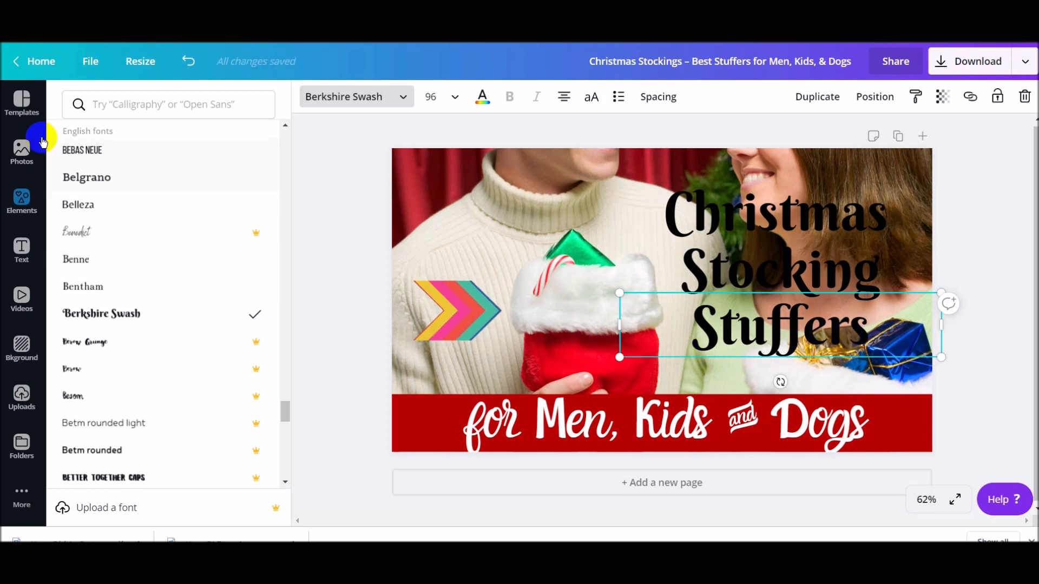
- Add a square shape and stretch it into a rectangle covering the three title lines "Christmas Stocking Stuffers"
click(23, 208)
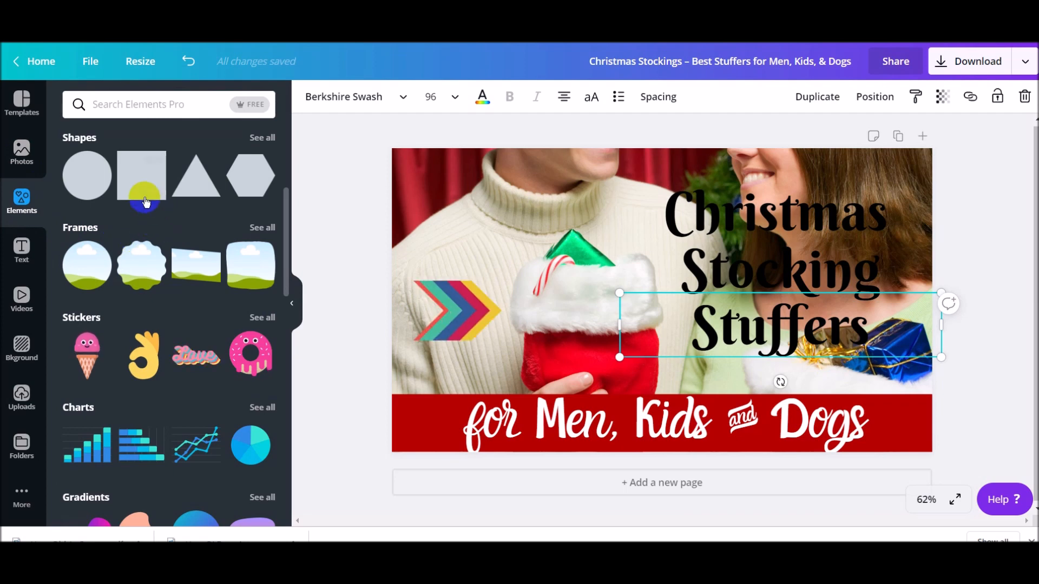
click(111, 187)
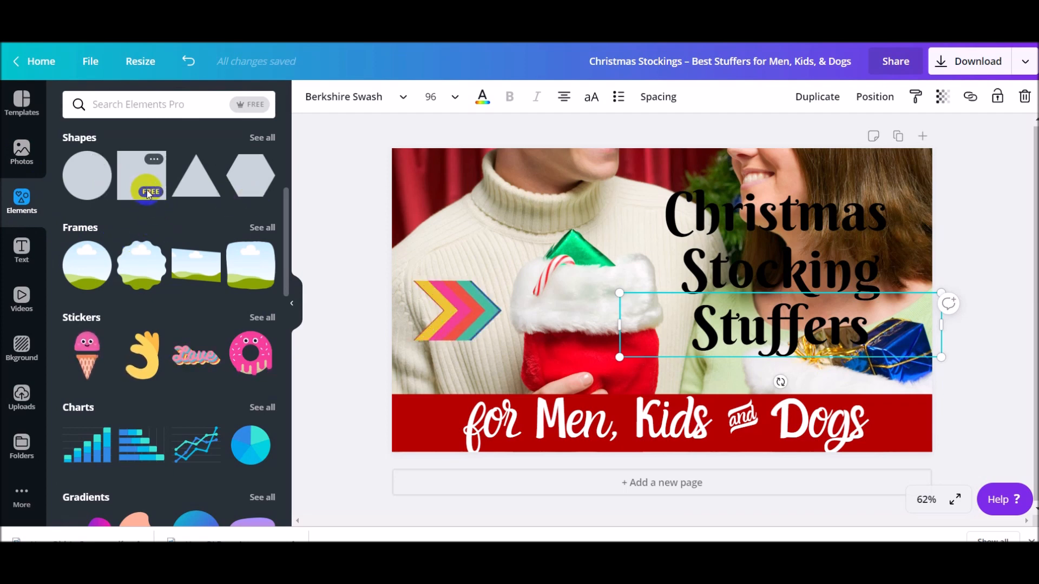
click(137, 181)
drag(543, 425, 642, 352)
drag(692, 269, 805, 267)
drag(814, 338, 800, 367)
drag(734, 273, 659, 272)
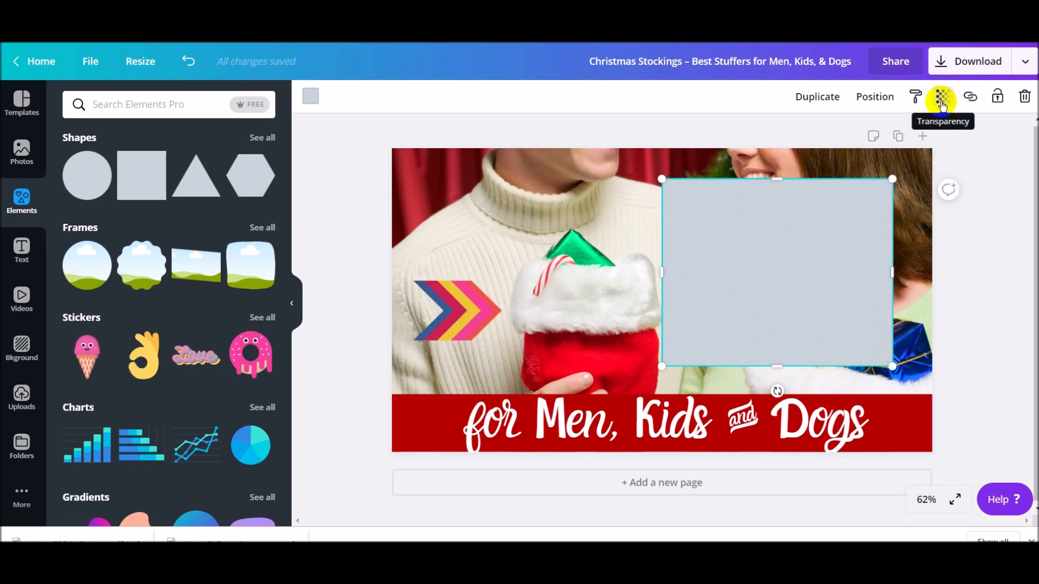
click(875, 98)
click(809, 137)
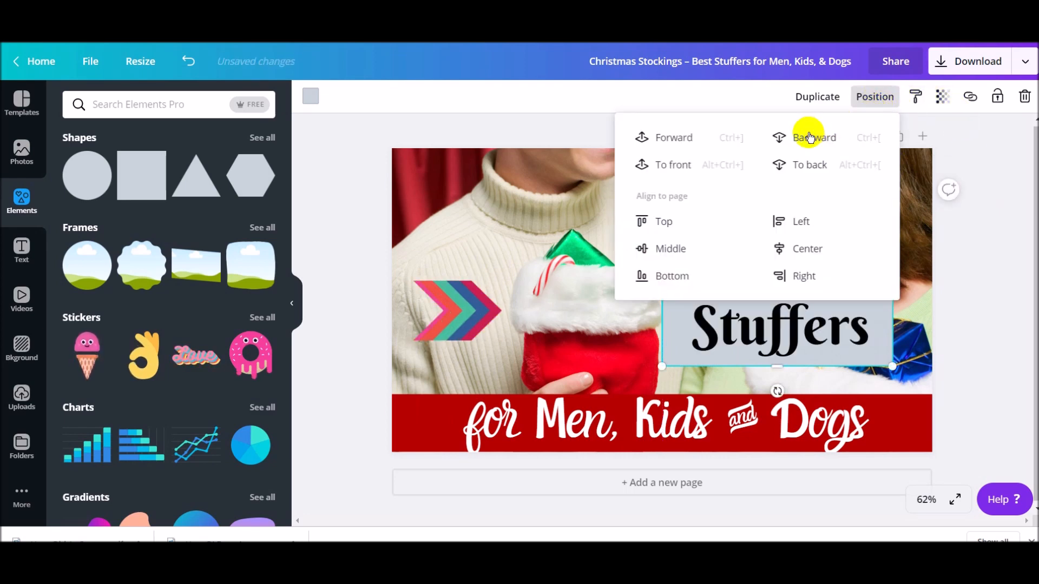
click(877, 332)
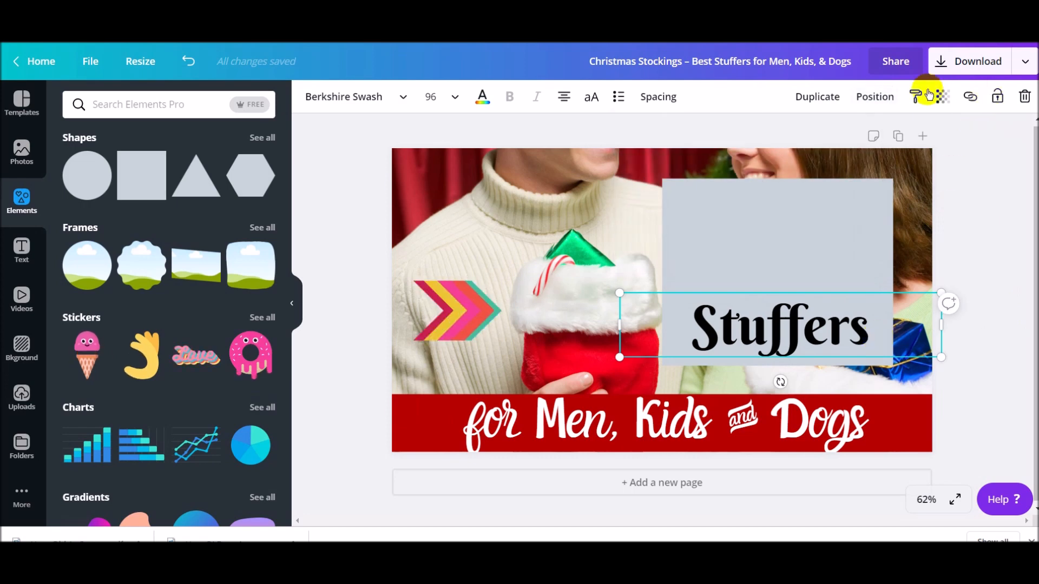
click(851, 212)
click(876, 105)
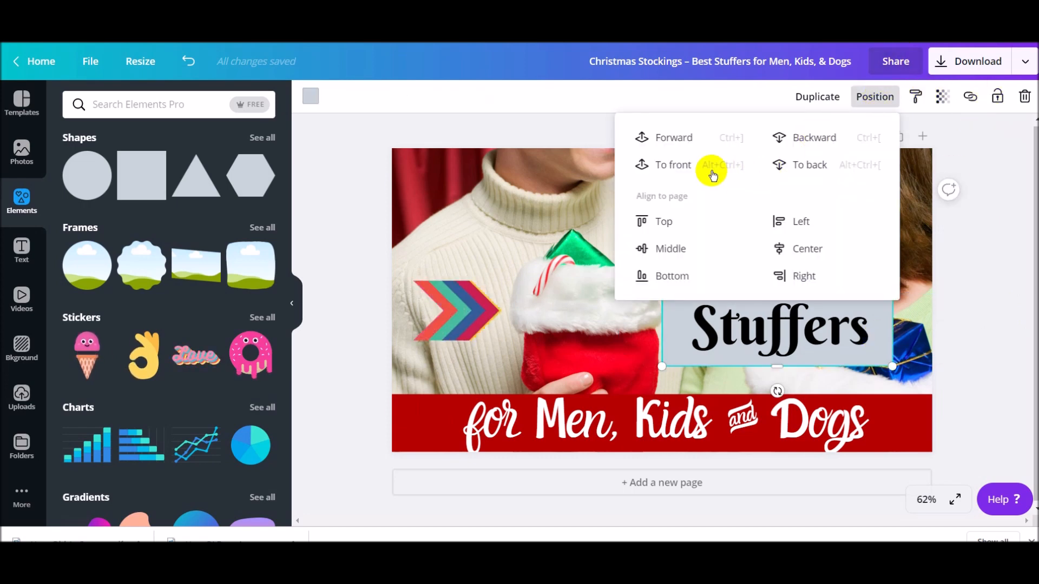
click(676, 163)
- Set the grey rectangle's transparency to 64 and send it to the back, behind the title text
click(942, 96)
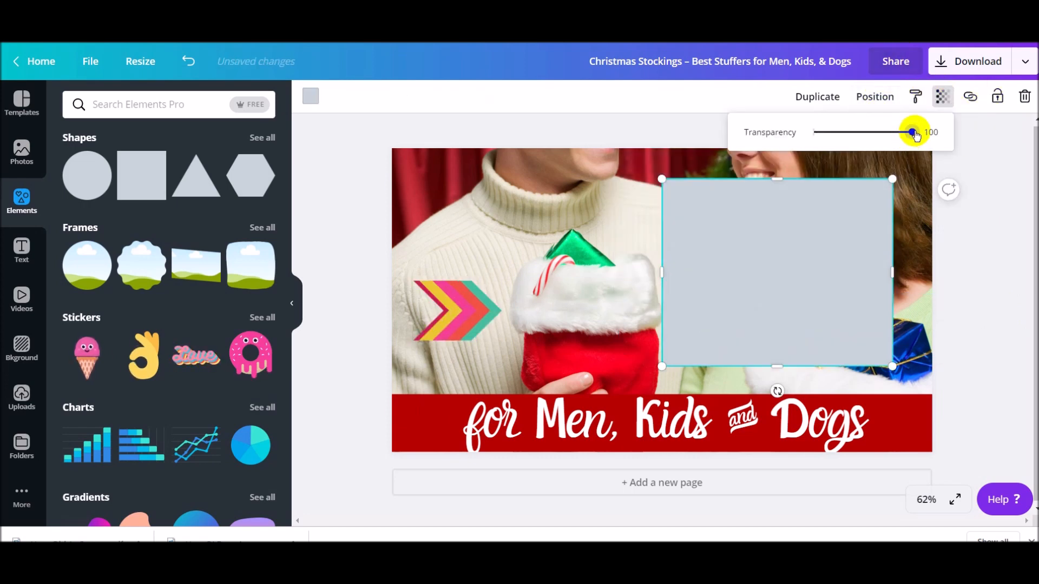
drag(914, 132, 876, 133)
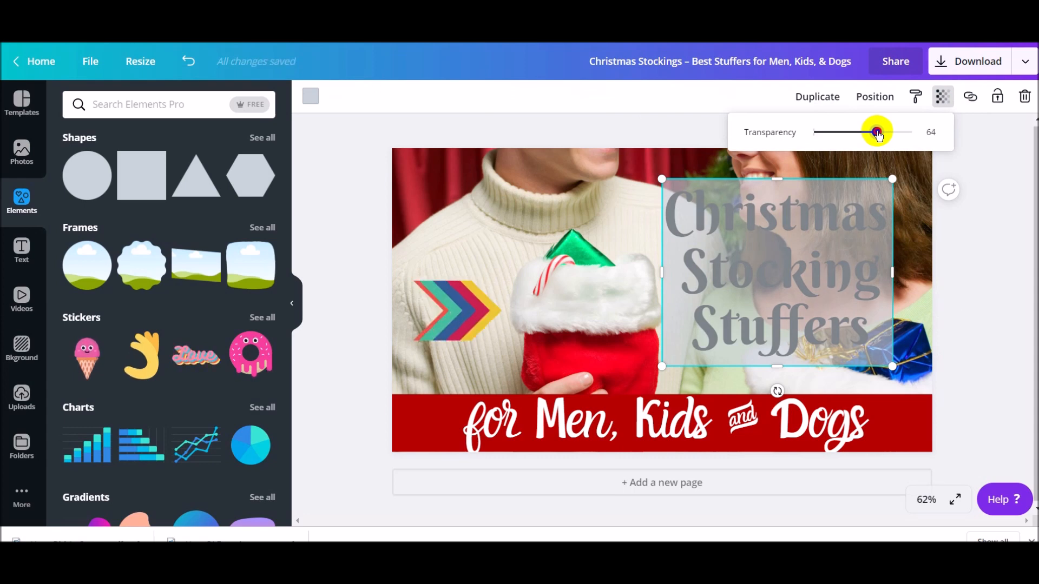
click(877, 98)
click(804, 164)
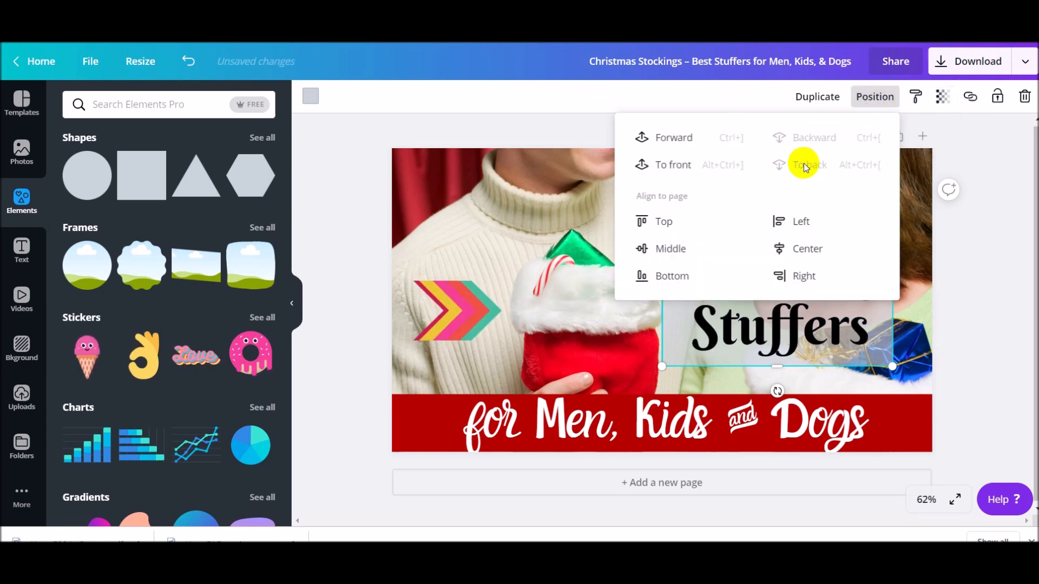
click(957, 218)
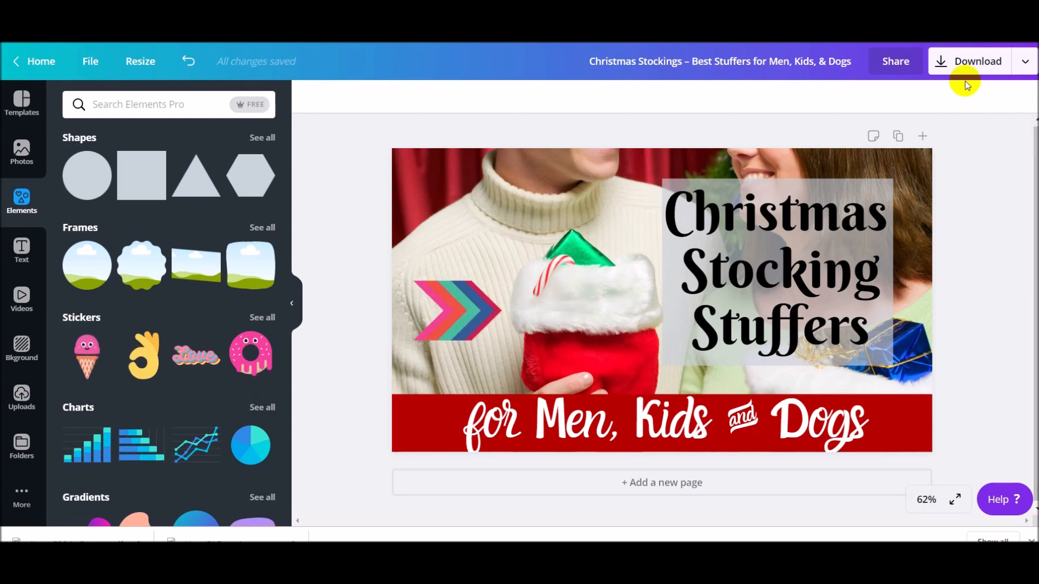
- Reduce the transparency value of the rectangle behind the title to 47
click(970, 65)
click(926, 201)
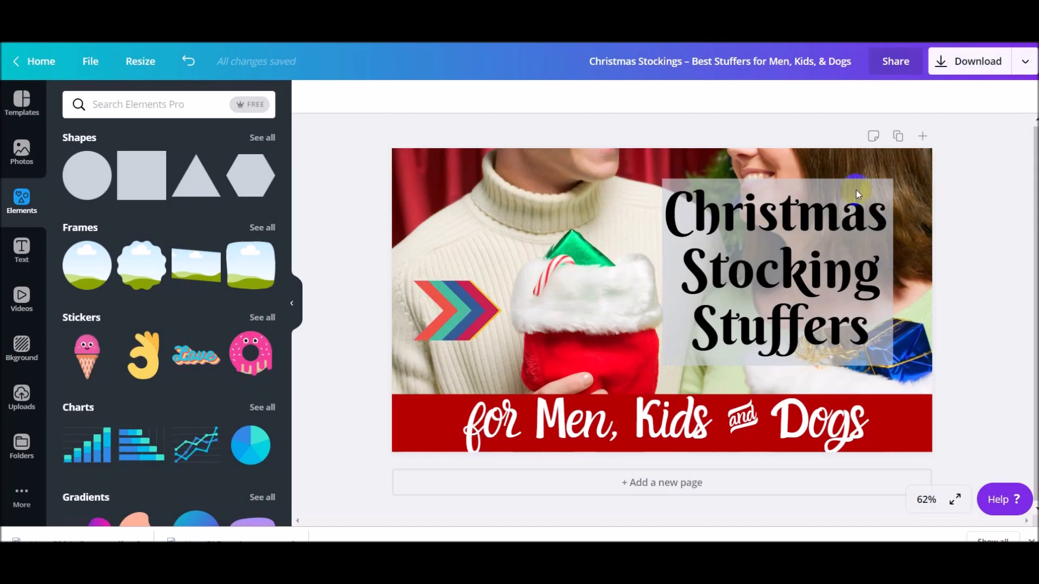
click(856, 189)
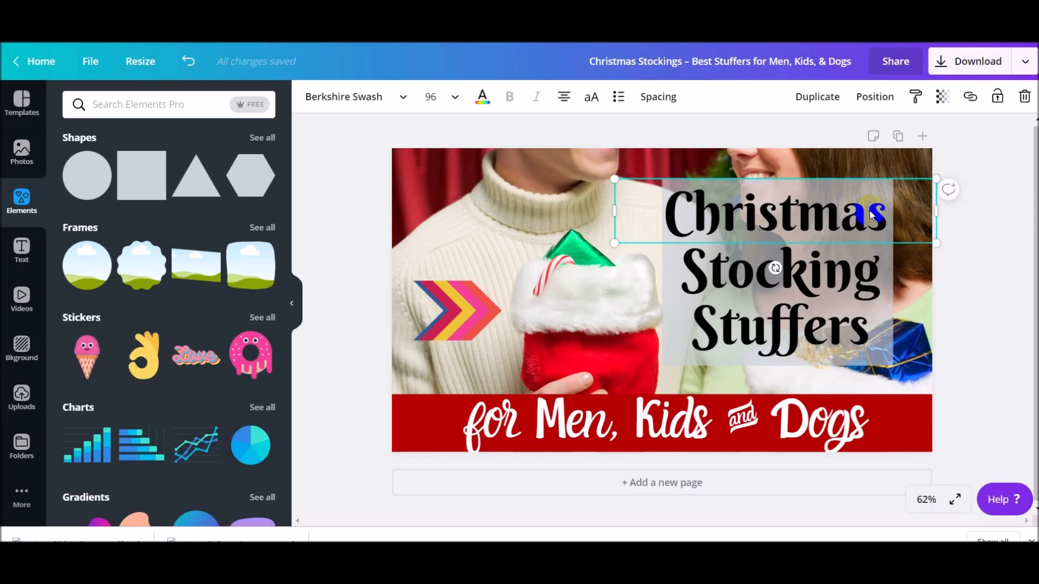
click(873, 251)
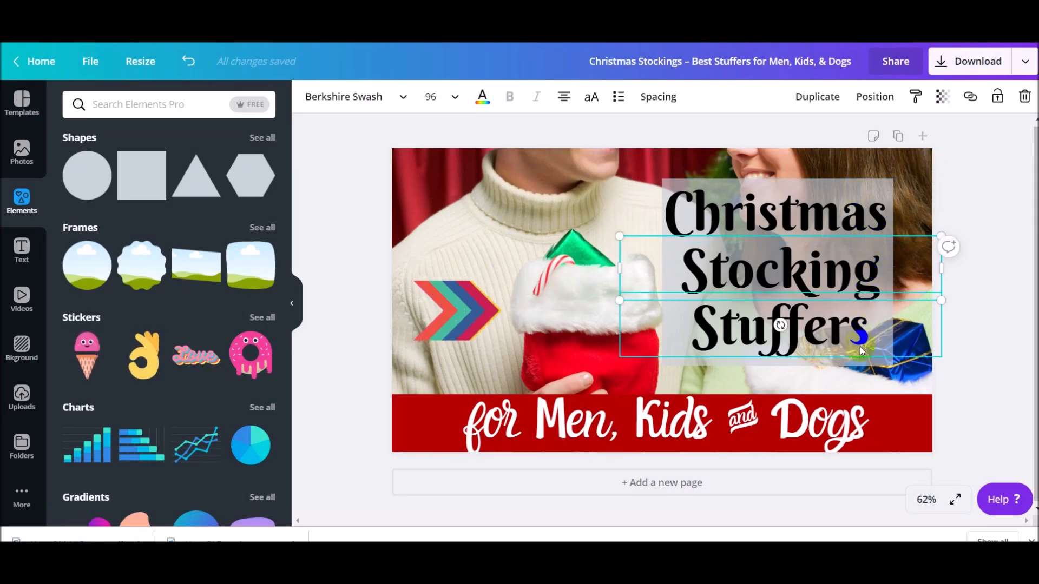
click(854, 358)
click(944, 94)
mouse_move(878, 135)
mouse_down()
mouse_move(842, 131)
mouse_move(861, 130)
mouse_up()
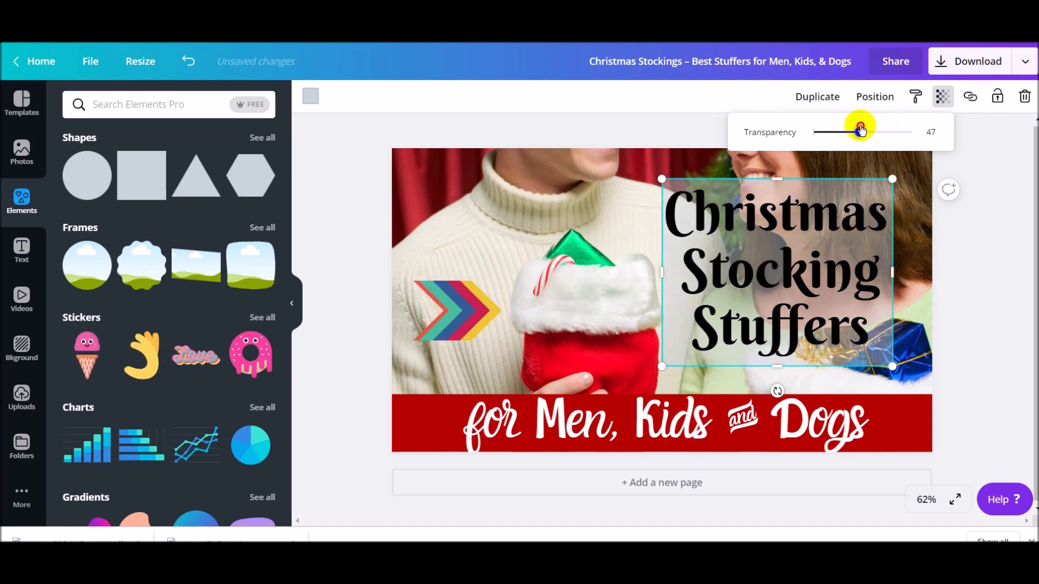
- Download the thumbnail design as a Video file and return to editing
click(969, 61)
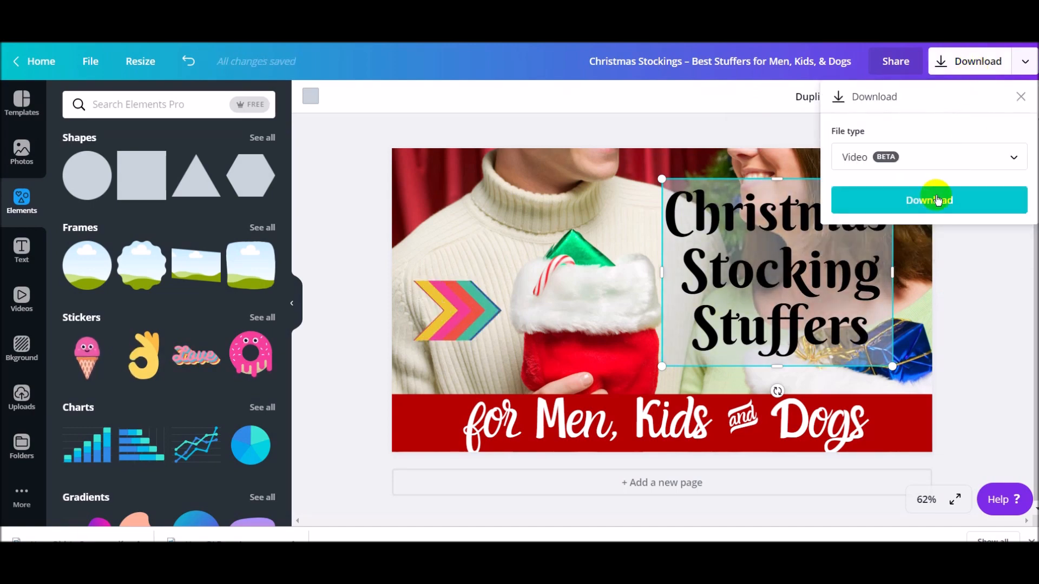
click(938, 201)
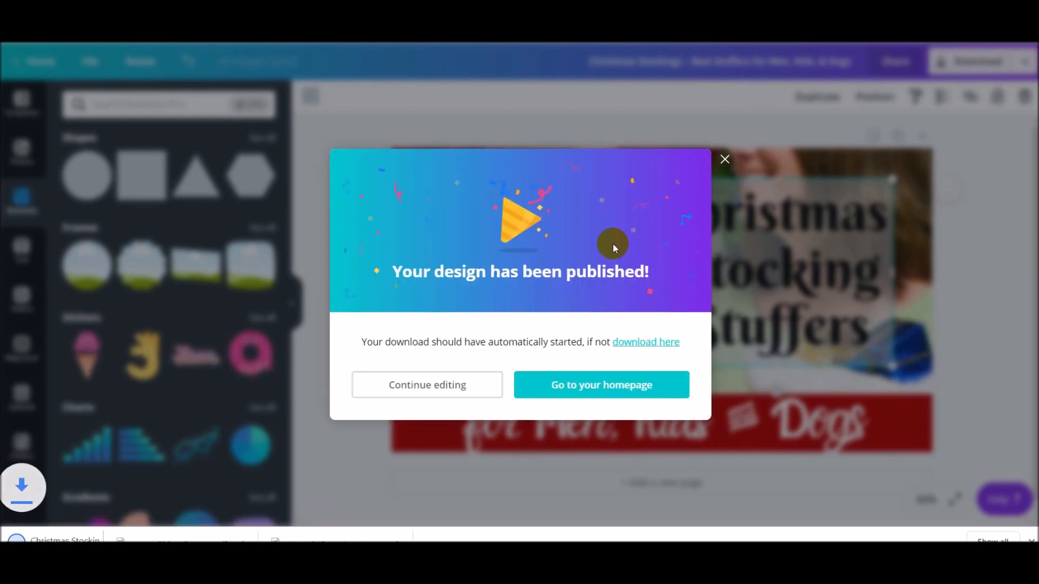
click(424, 387)
- Switch to EZGIF, convert the downloaded video to a GIF optimized with Lossy GIF compression at level 35, and save the image
right_click(138, 540)
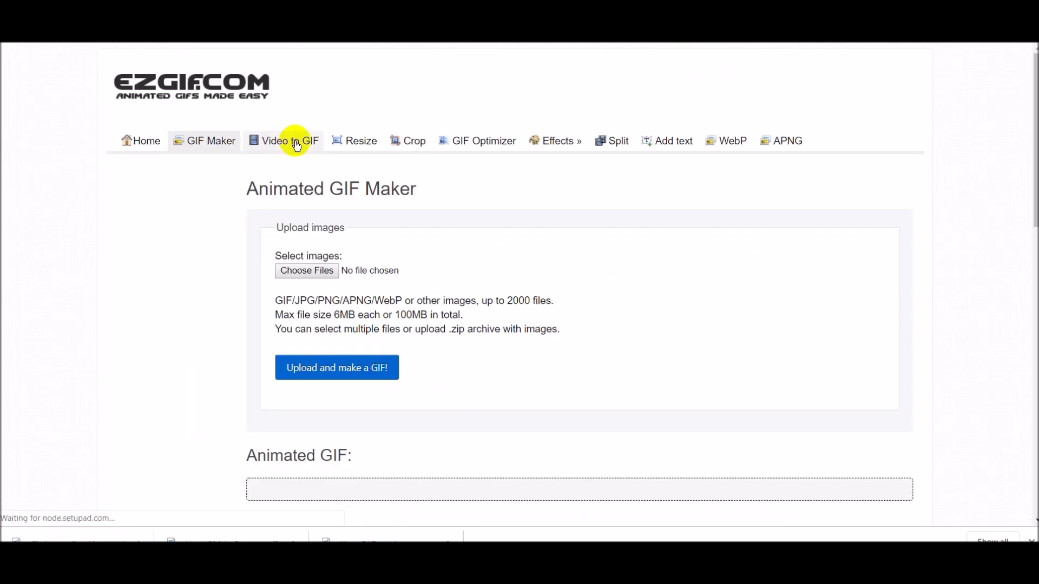
click(296, 142)
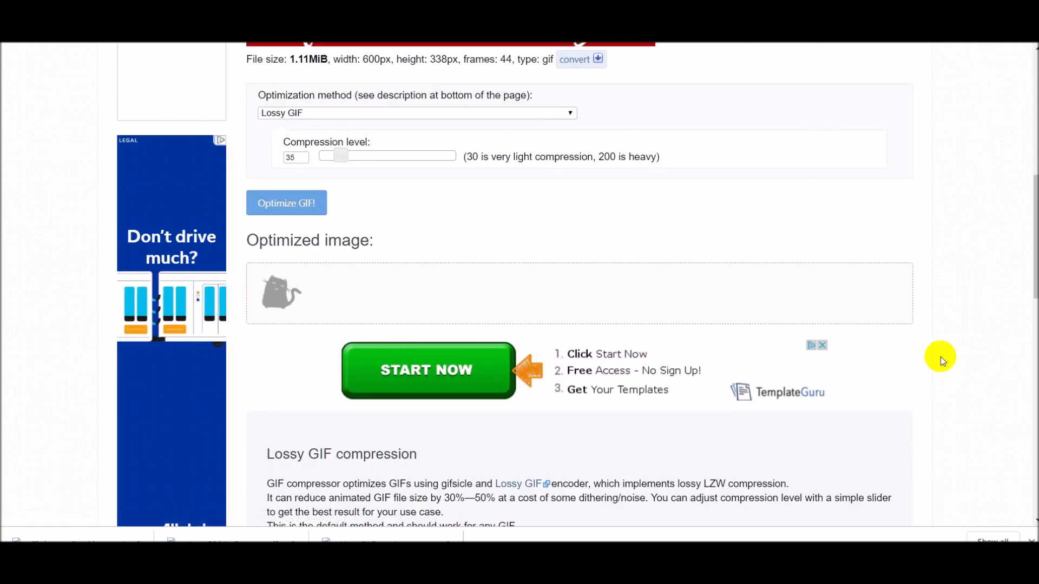
scroll(852, 363, down, 4)
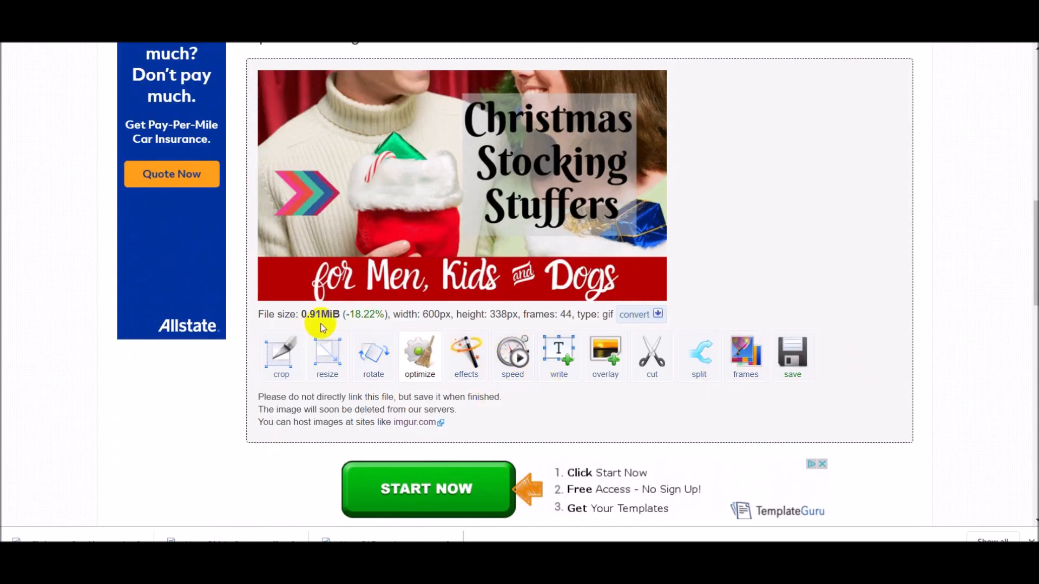
right_click(402, 149)
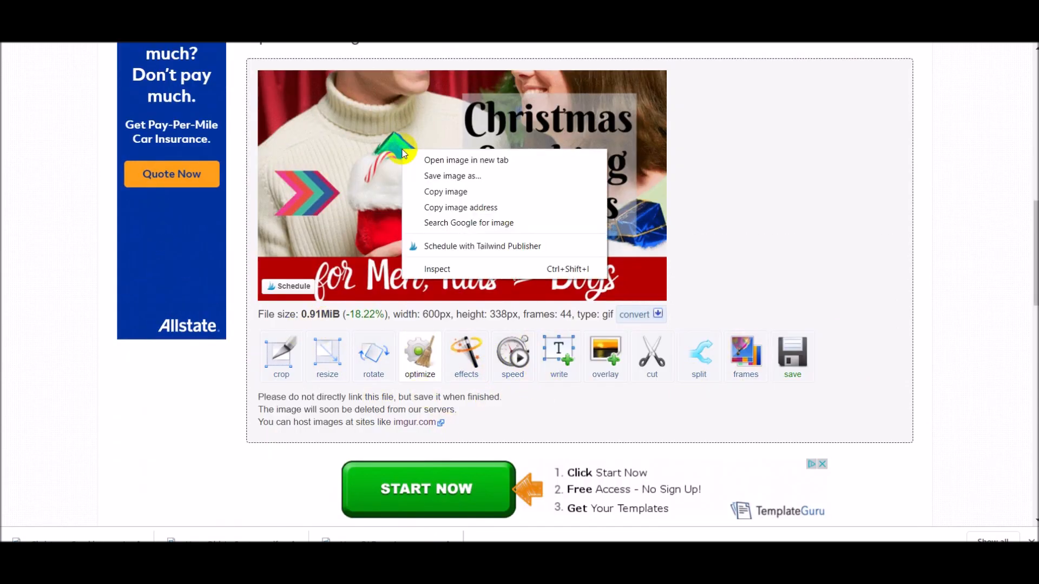
click(436, 177)
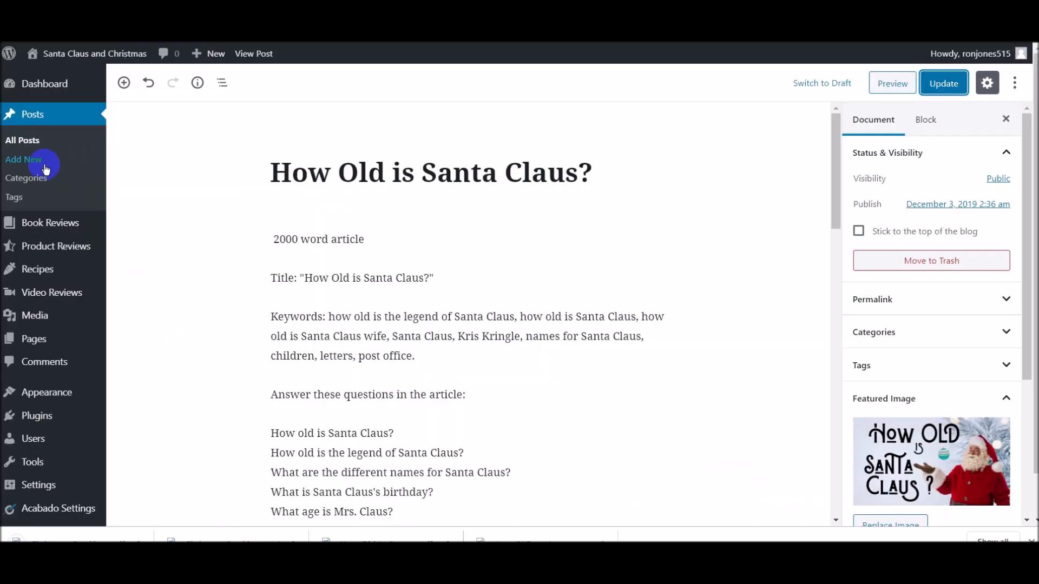
- Open the "Christmas Stockings – Best Stuffers for Men, Kids, & Dogs" post for editing
click(36, 119)
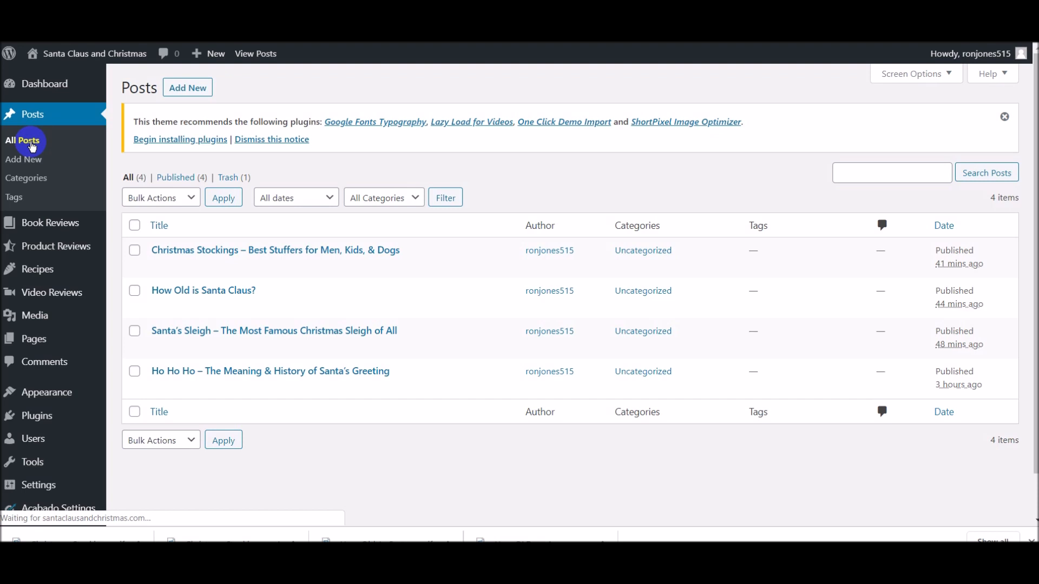
mouse_move(308, 255)
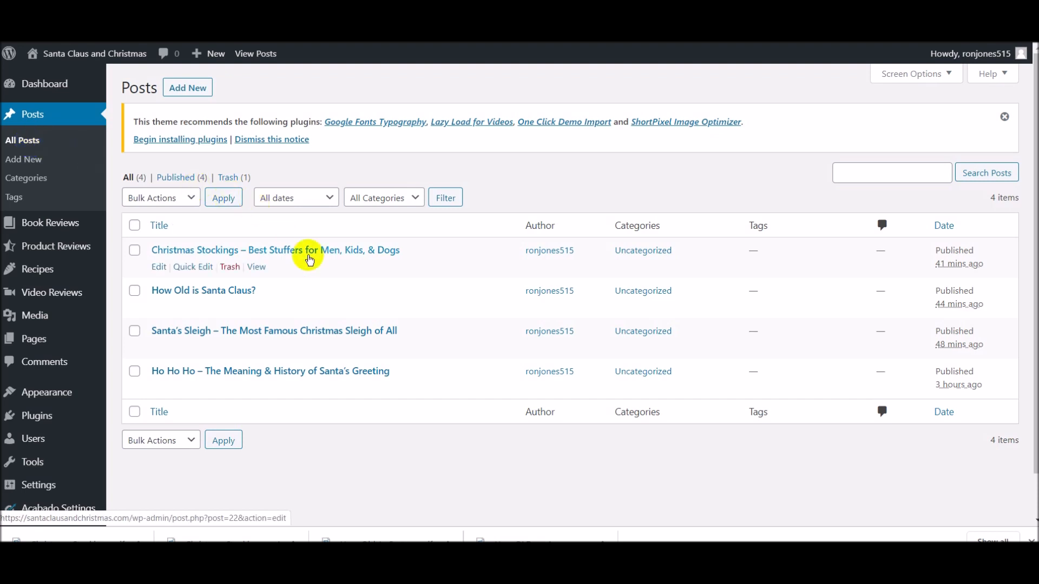
click(160, 269)
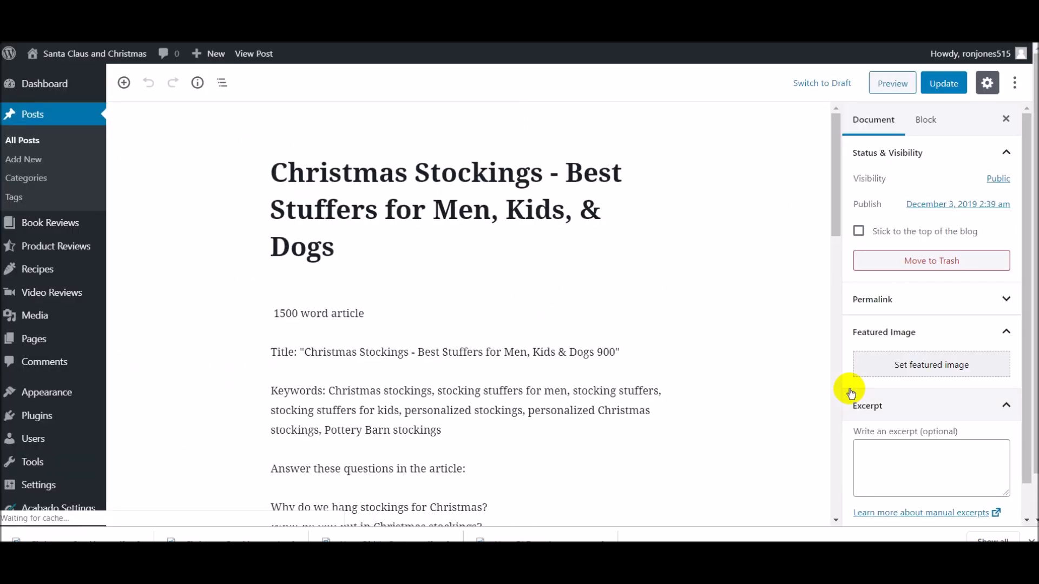
- Upload Christmas-Stocking-Stuffers-for-Men-Kids-Dogs.gif in the post's featured image selection
click(925, 372)
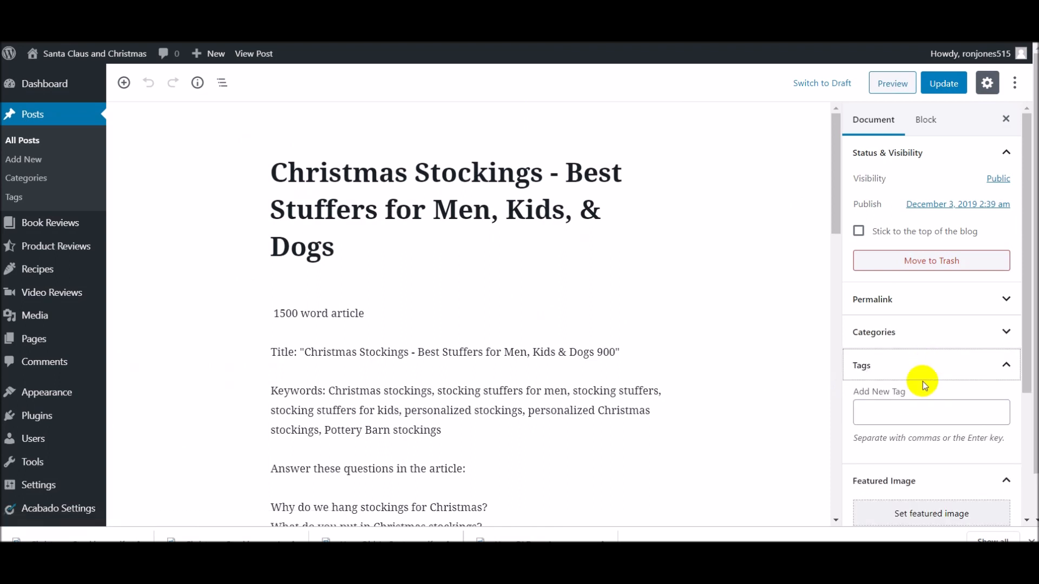
scroll(928, 376, down, 3)
click(926, 386)
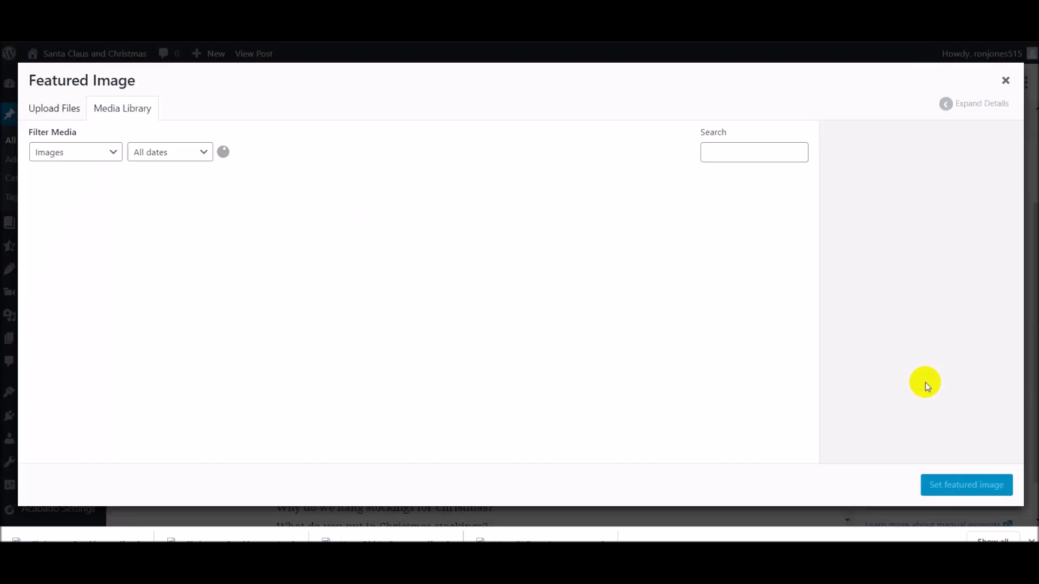
click(68, 116)
click(512, 295)
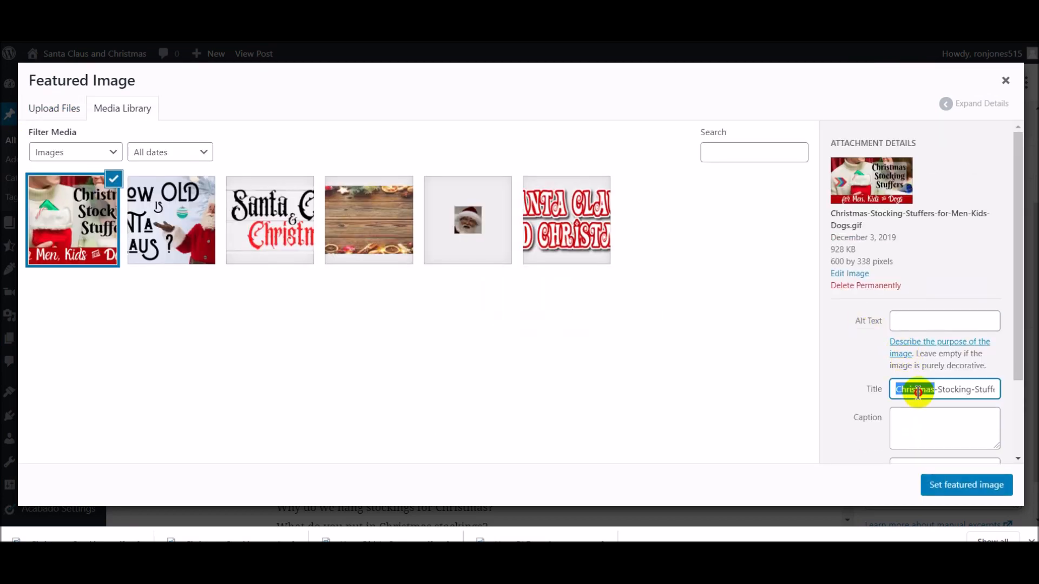
- Give the GIF the alt text "Christmas-Stocking-Stuffers-for-Men-Kids-Dogs", set it as the featured image and update the post
click(914, 320)
text(Christmas-Stocking-Stuffers-for-Men-Kids-Dogs)
click(960, 484)
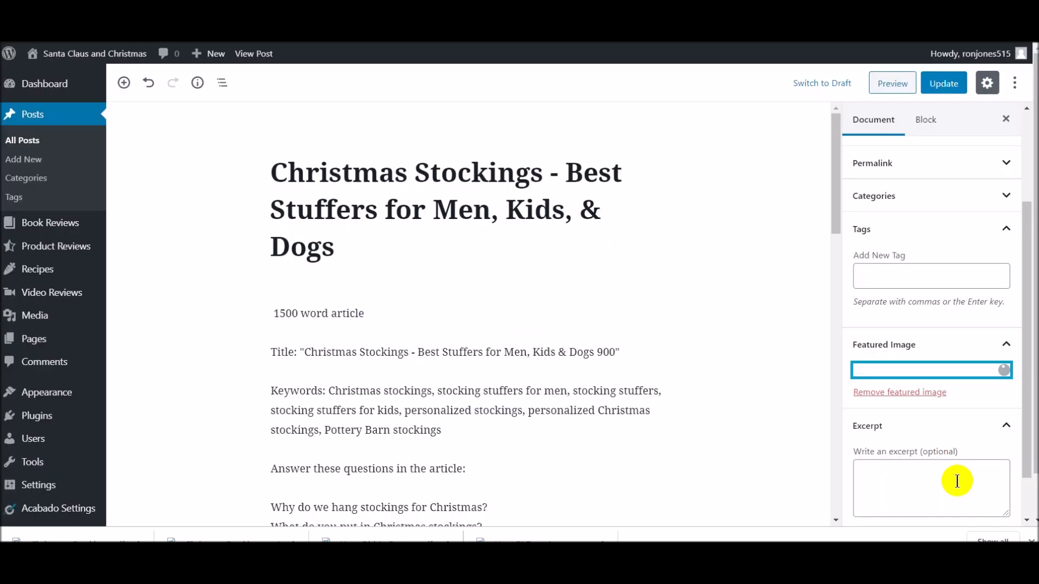
click(951, 88)
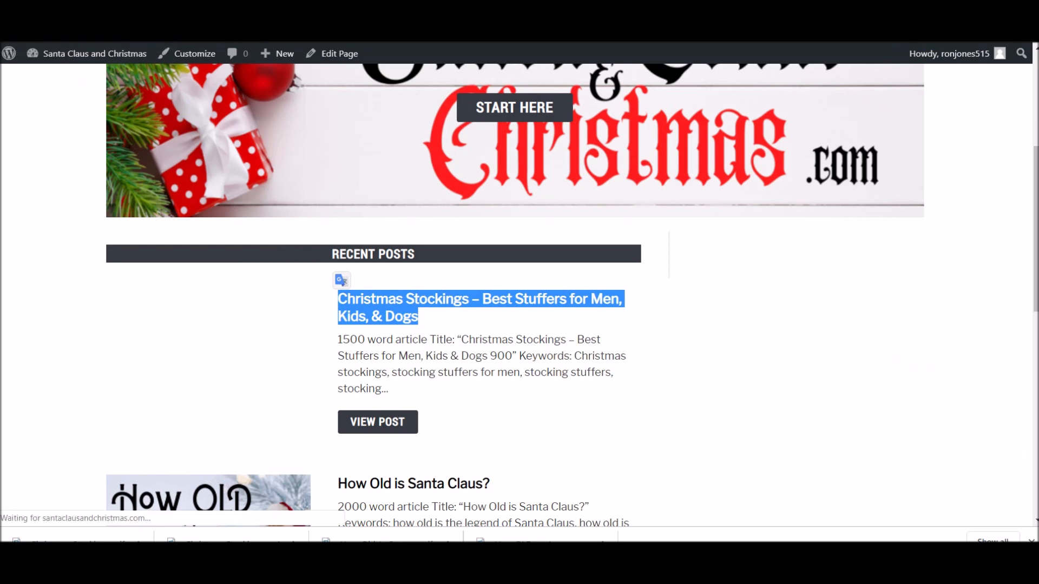
- Reload the live site's homepage and check the animated stocking thumbnail in the recent posts and inside its post
key(F5)
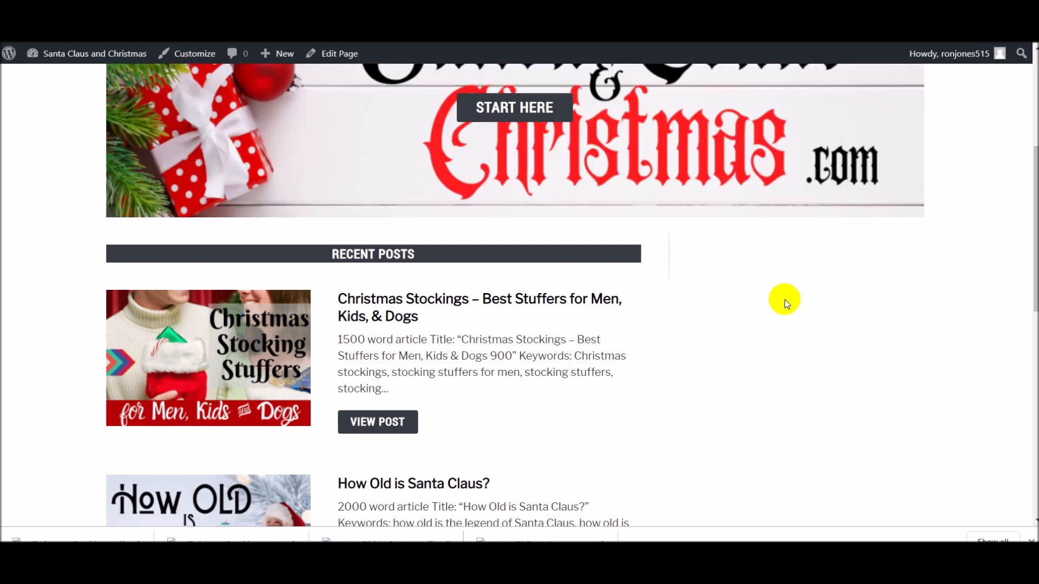
scroll(785, 300, down, 1)
scroll(784, 300, down, 1)
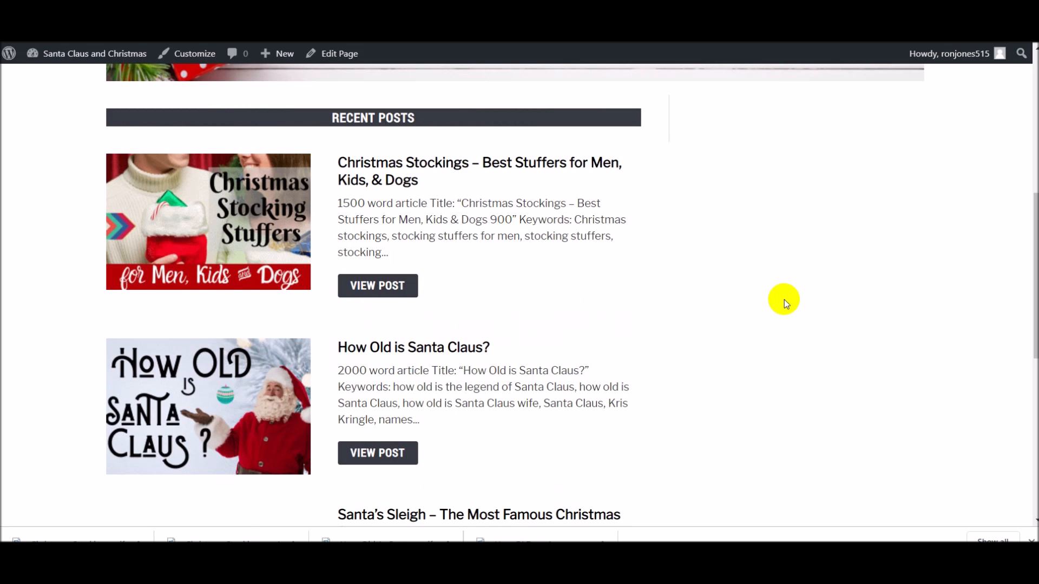
click(382, 173)
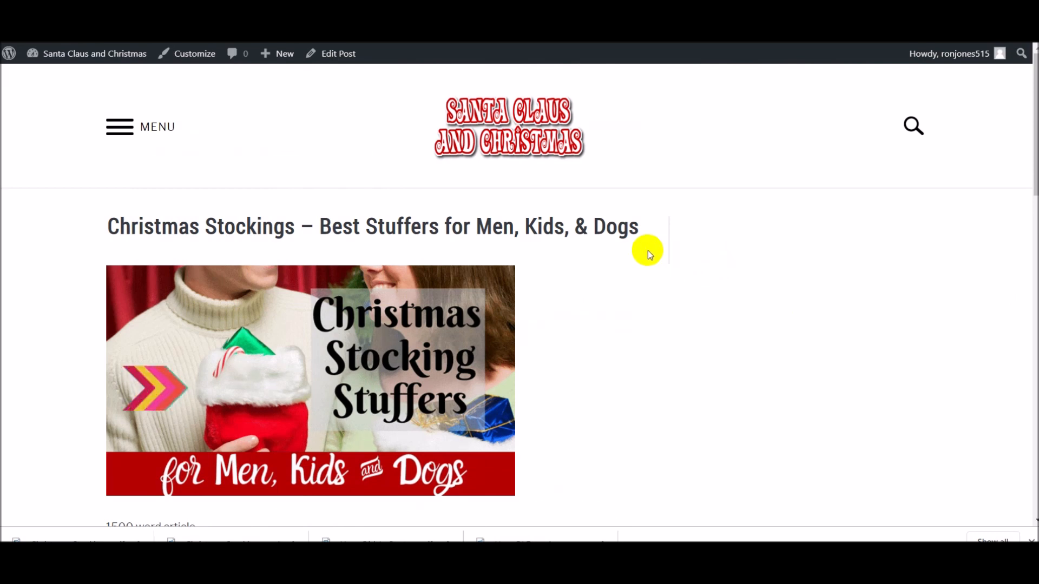
click(82, 52)
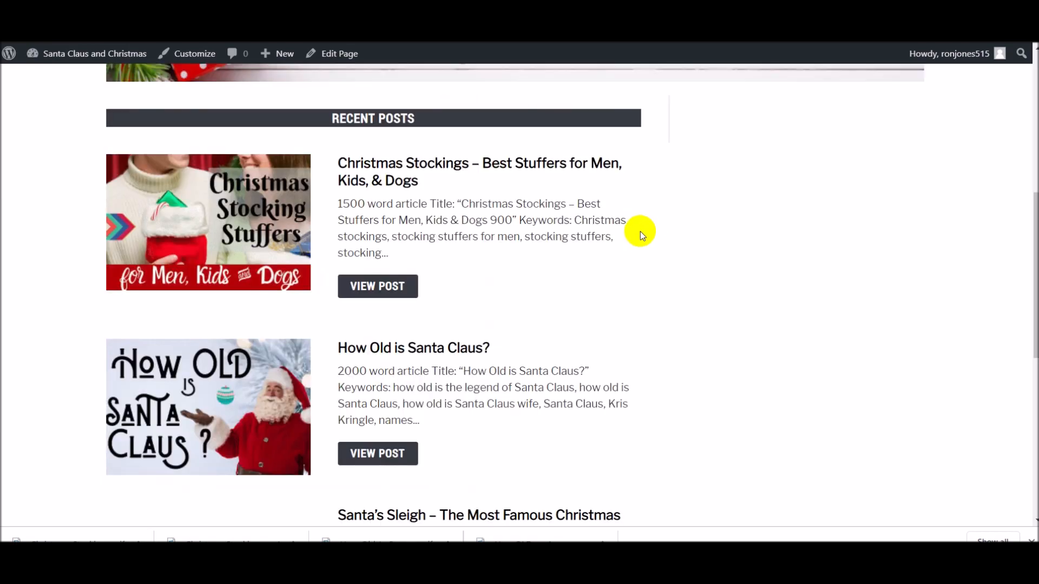
scroll(646, 249, down, 4)
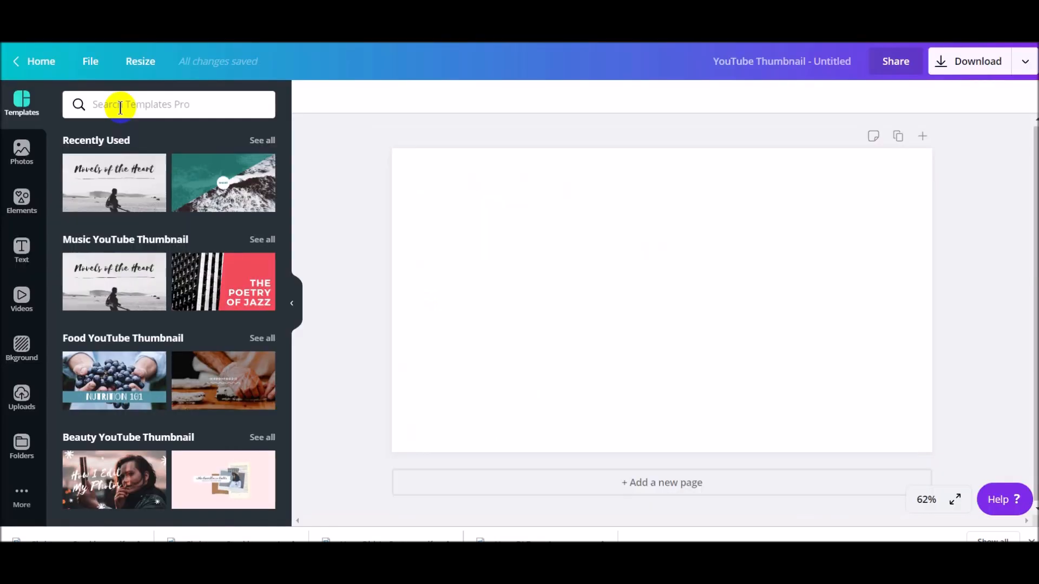
- Switch to the blank YouTube Thumbnail design in Canva and search the photos for "sleigh"
click(29, 148)
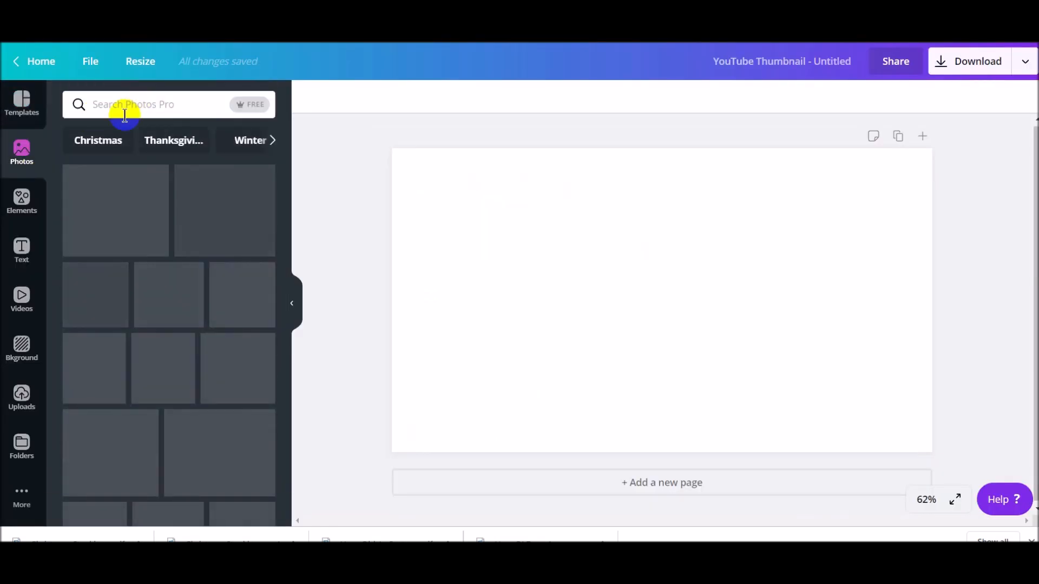
click(113, 140)
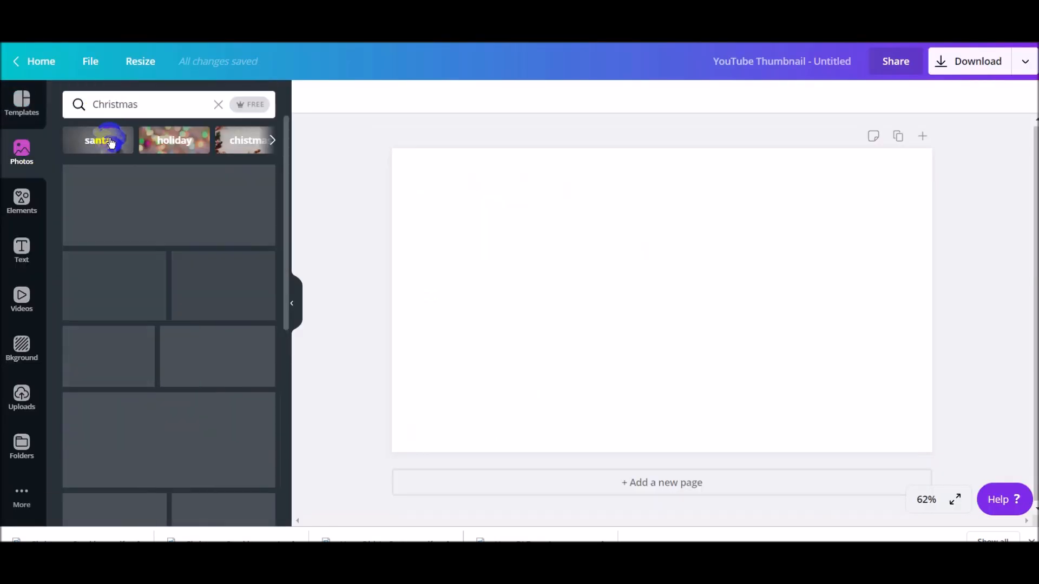
click(138, 106)
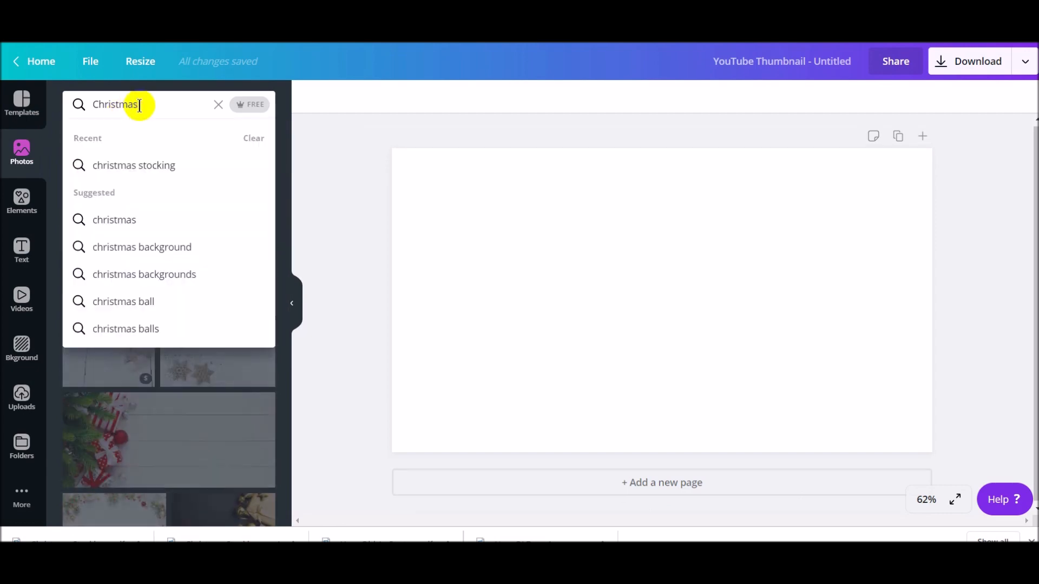
key(BackSpace)
text(sleigh)
key(Return)
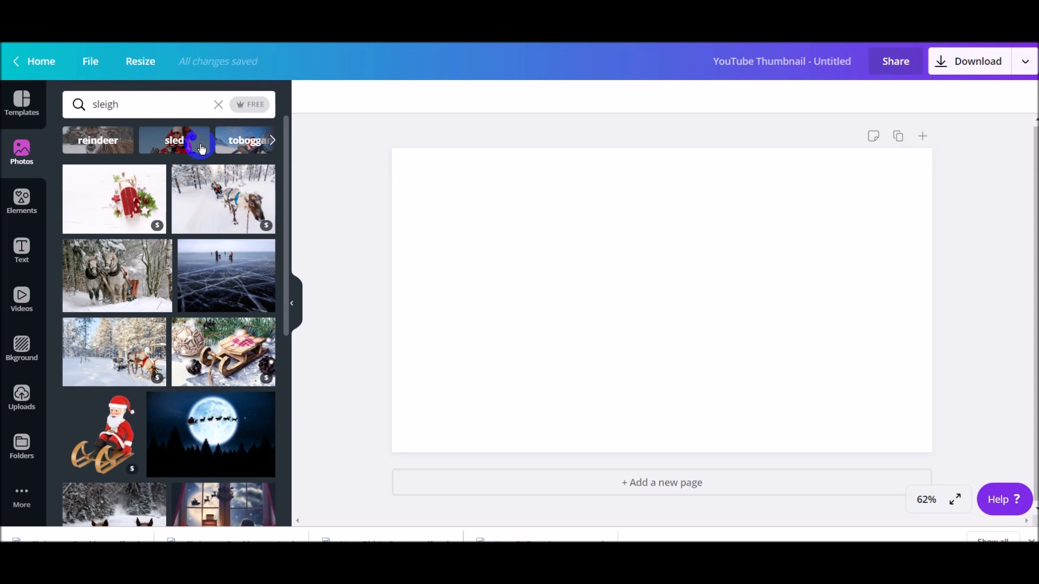
- Add the photo of Santa's red sleigh and reindeer in a snowy sky and enlarge it to fill the canvas
scroll(220, 237, down, 3)
scroll(216, 232, up, 3)
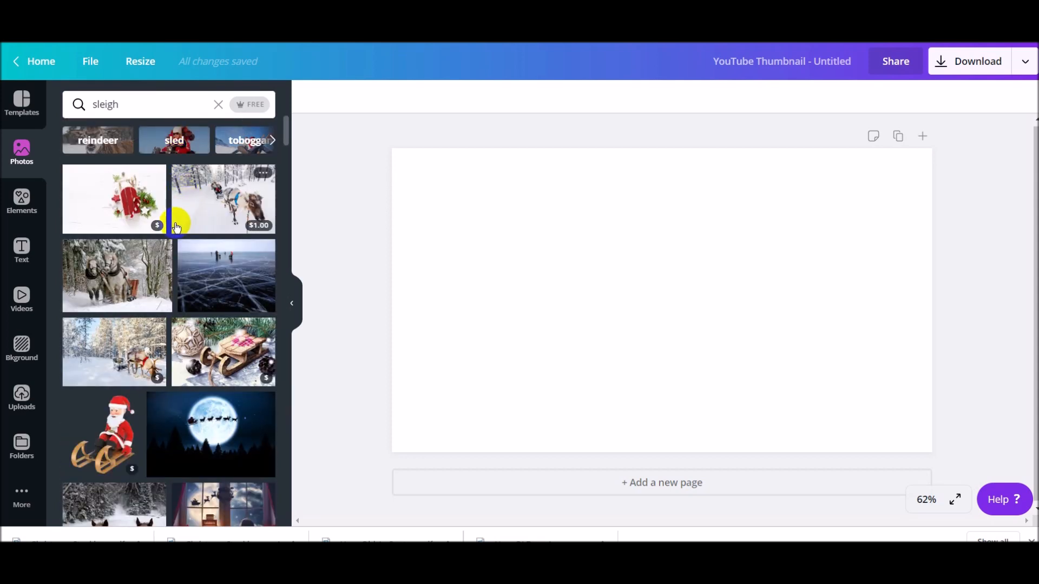
scroll(176, 227, down, 6)
click(203, 239)
drag(636, 283, 547, 254)
drag(576, 391, 574, 453)
drag(757, 298, 942, 285)
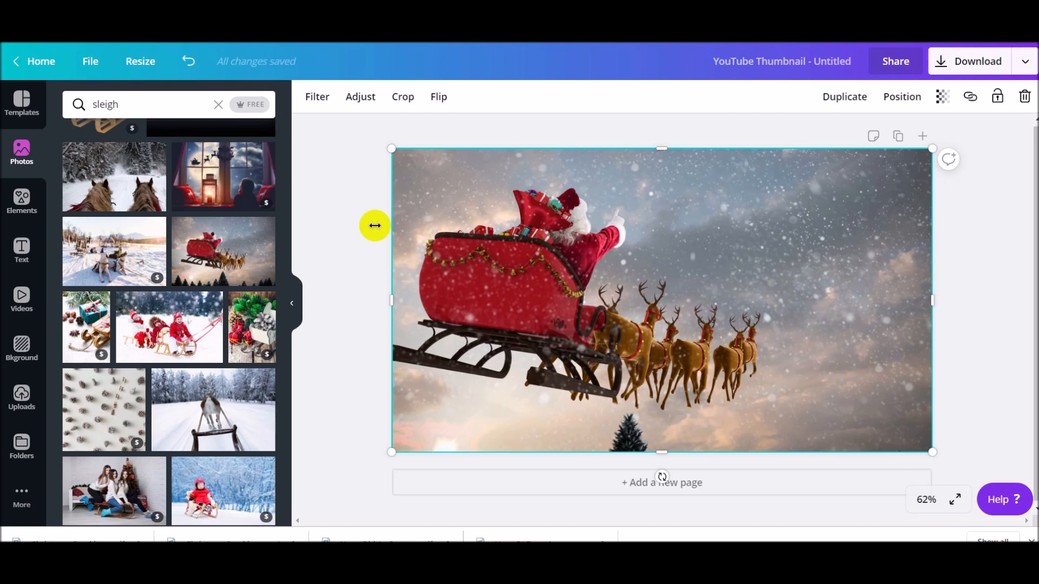
- Add the heading "Santa's Sleigh", enlarge it to size 110 and place it across the top of the image
click(22, 250)
click(140, 174)
text(Santa's S)
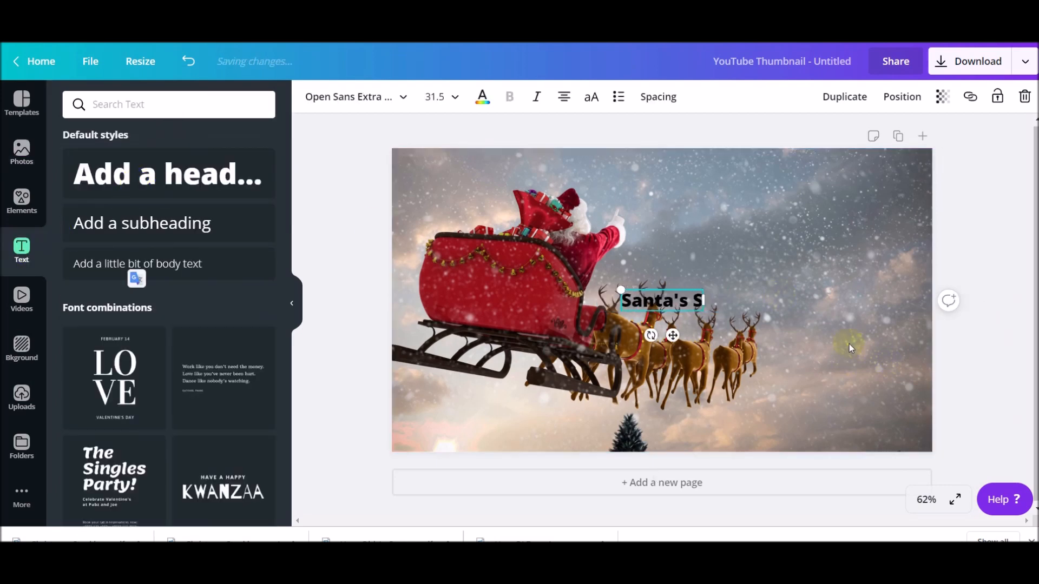
text(leigh)
drag(597, 290, 296, 150)
drag(549, 313, 695, 231)
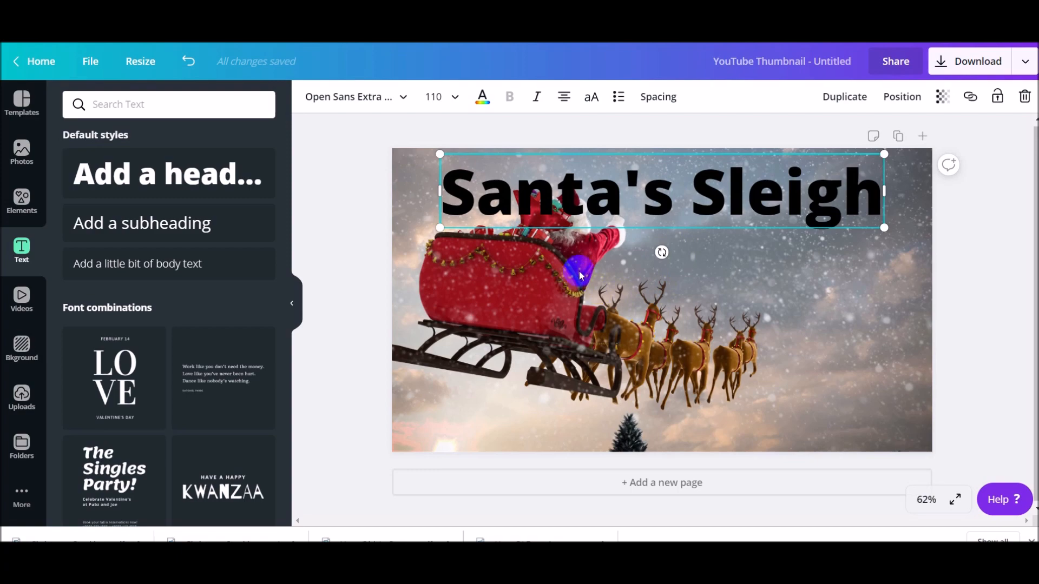
- Add the photo of the sleigh silhouetted against a full moon and enlarge it to fill the canvas behind the title
click(21, 151)
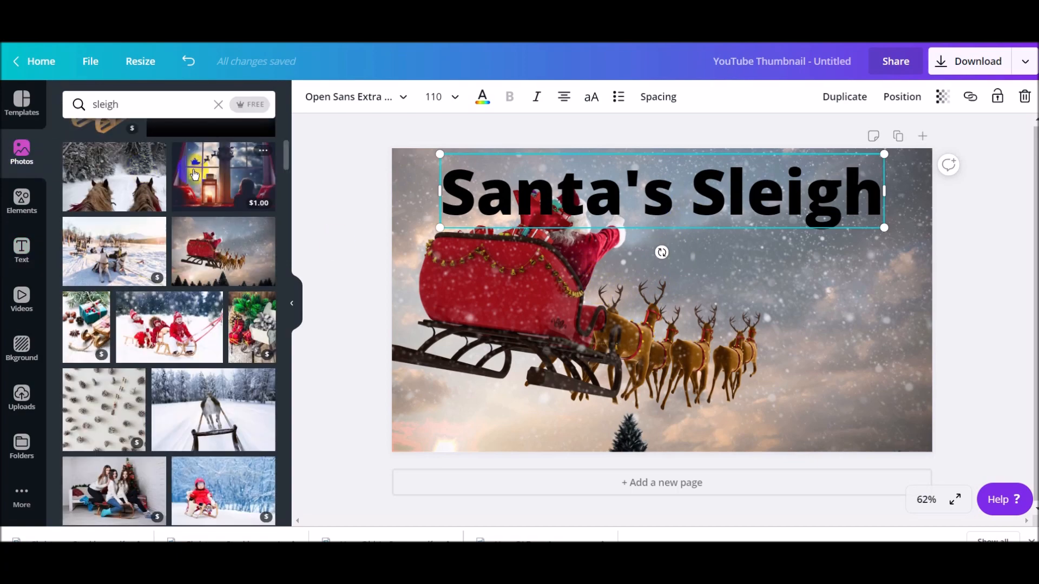
click(232, 189)
key(Delete)
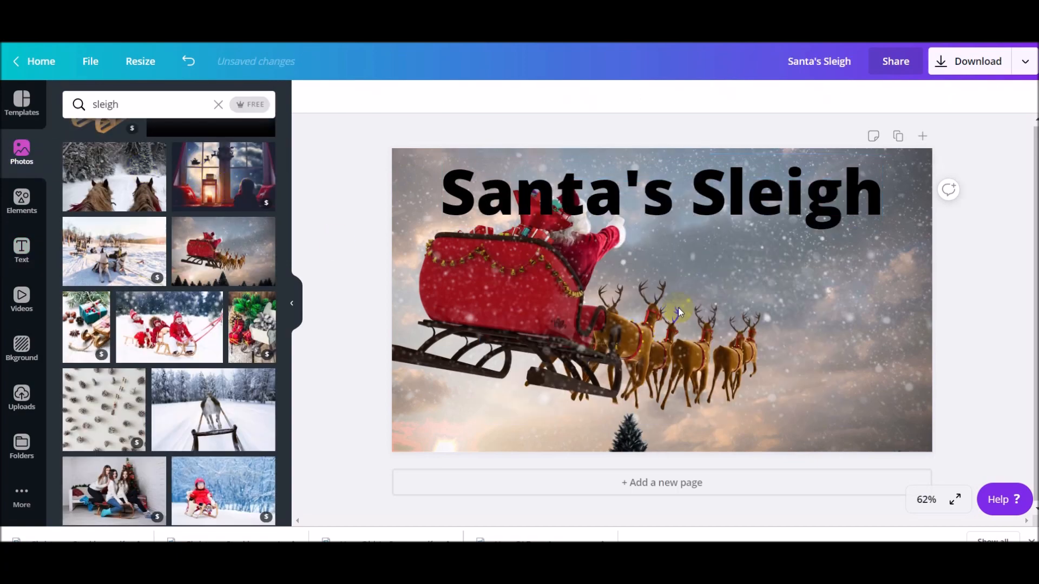
scroll(238, 346, down, 5)
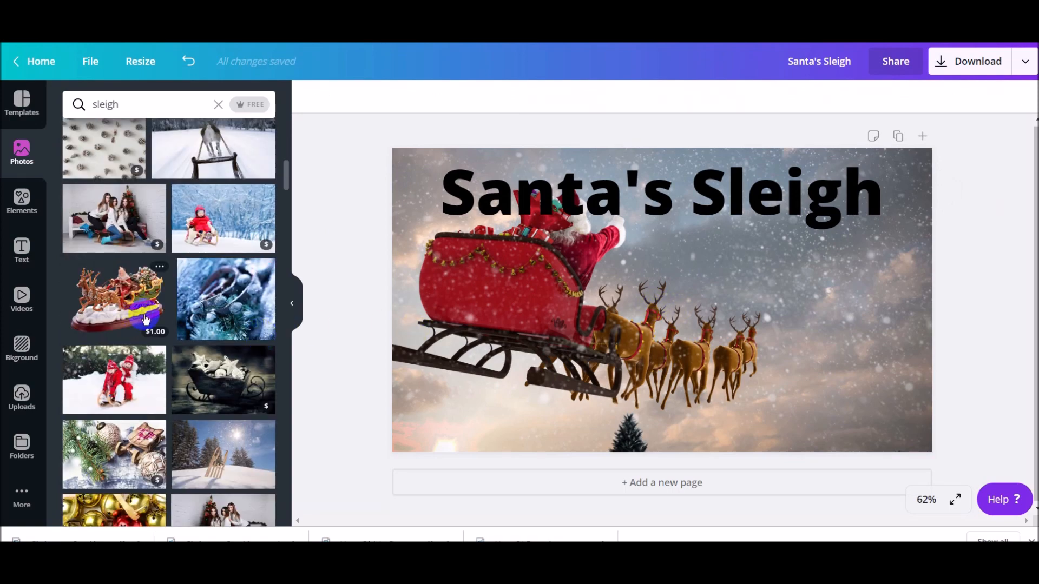
scroll(234, 347, down, 3)
click(194, 248)
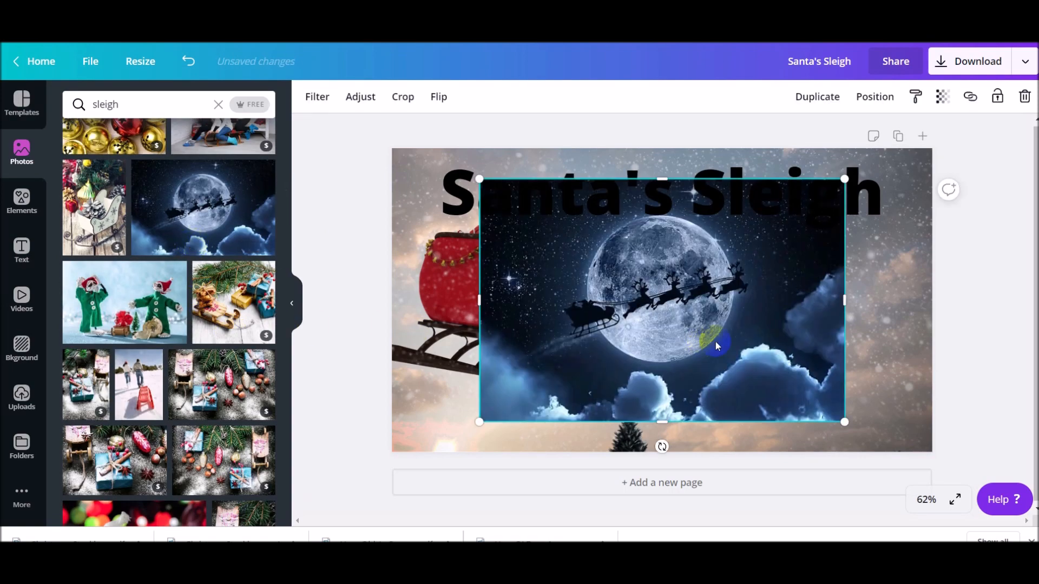
drag(713, 347, 627, 318)
drag(756, 389, 937, 301)
- Change the "Santa's Sleigh" title's text colour to white
click(471, 184)
click(482, 97)
click(260, 212)
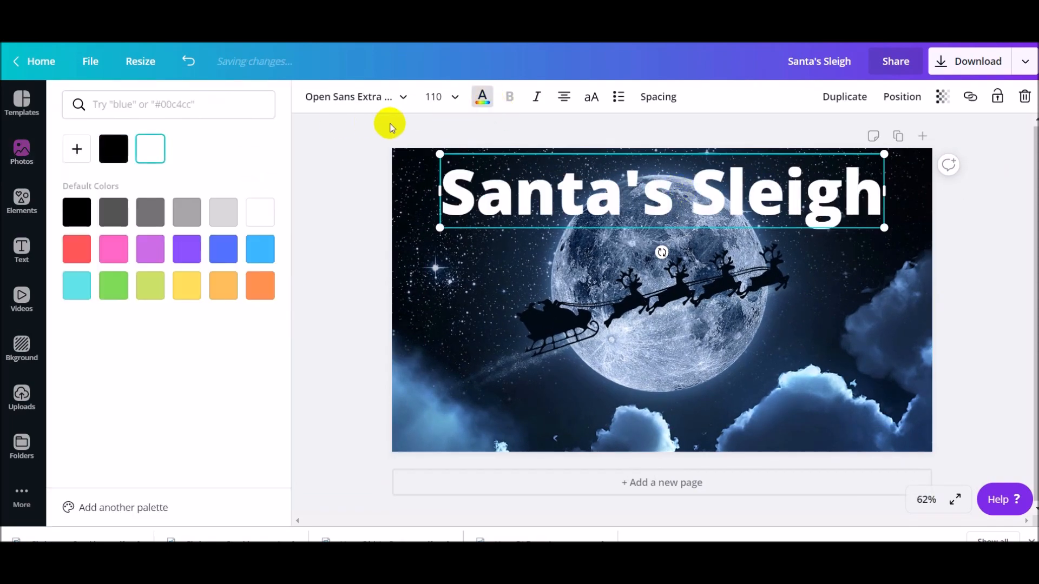
- Set the title's font to Amstrong, enlarge it to size 149 and centre it near the image's top edge
click(386, 97)
text(am)
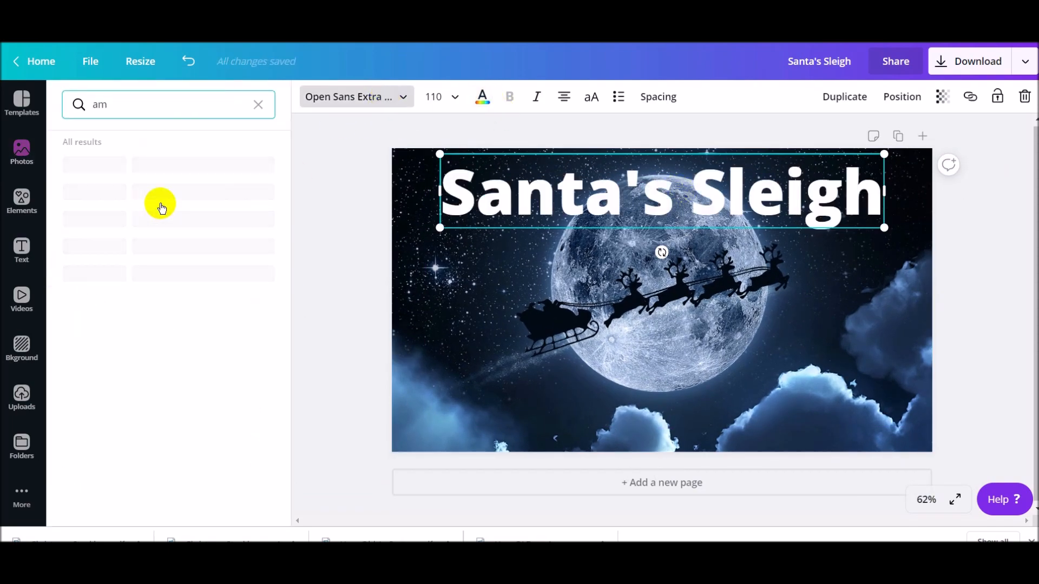
scroll(155, 312, down, 5)
click(76, 243)
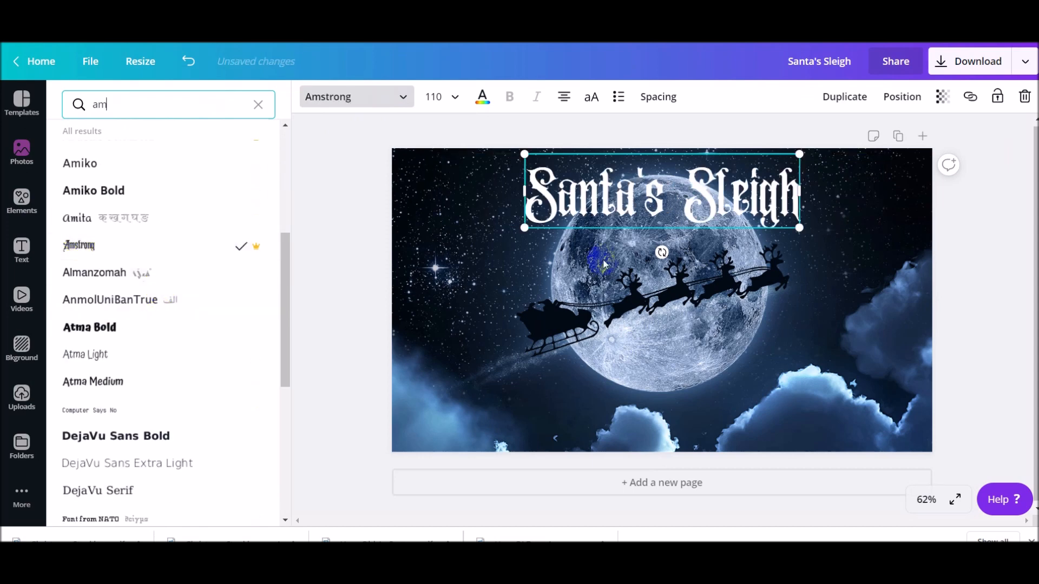
drag(525, 227, 429, 255)
drag(599, 222, 656, 220)
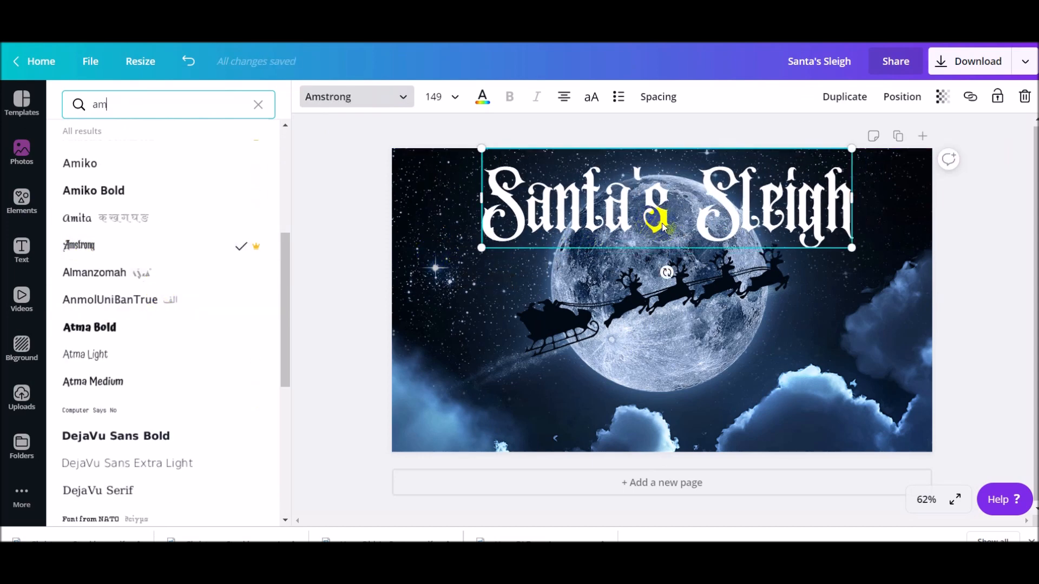
- Duplicate the title, move the copy to the lower part of the image and replace its text with "The Most famous Sleigh of All"
click(848, 106)
drag(698, 223, 702, 405)
double_click(702, 405)
key(BackSpace)
key(BackSpace)
key(BackSpace)
key(BackSpace)
key(BackSpace)
key(BackSpace)
key(BackSpace)
key(BackSpace)
key(BackSpace)
key(BackSpace)
key(BackSpace)
key(BackSpace)
key(BackSpace)
key(BackSpace)
text(The Most famous Sleigh of All)
- Reduce the subtitle to size 79.6 so it fits on one line, and position it along the image's bottom edge
click(454, 96)
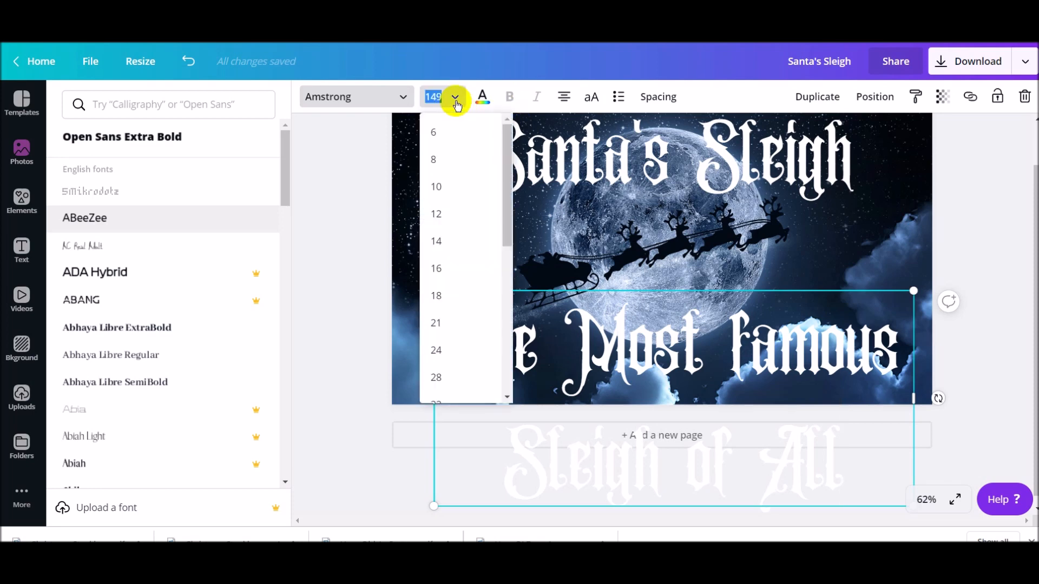
scroll(452, 244, down, 3)
click(450, 305)
drag(827, 375, 890, 379)
drag(518, 379, 452, 411)
drag(691, 390, 691, 428)
- Capitalise "famous" so the subtitle reads "The Most Famous Sleigh of All"
click(616, 410)
key(BackSpace)
text(F)
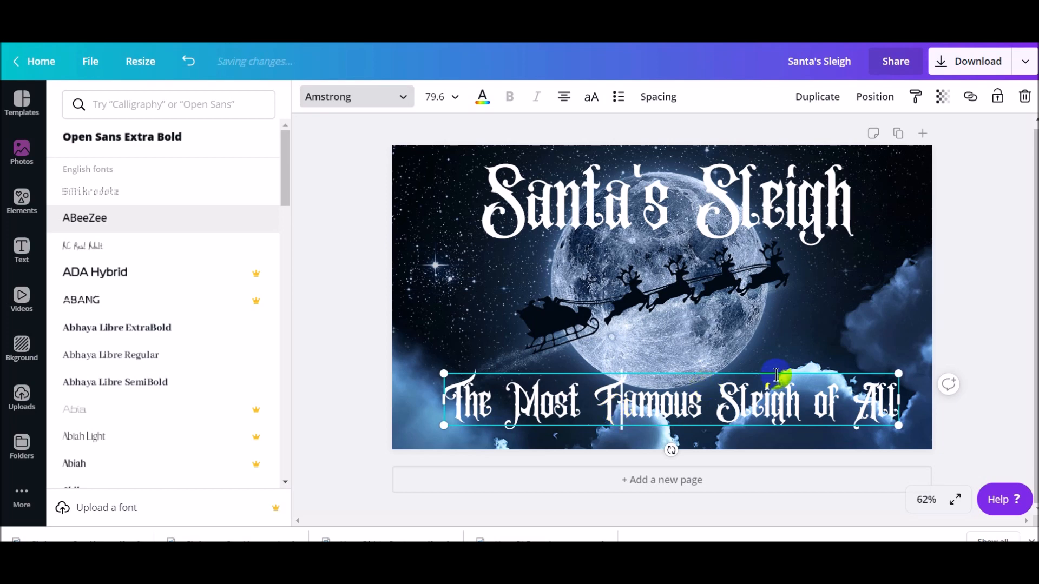
click(975, 144)
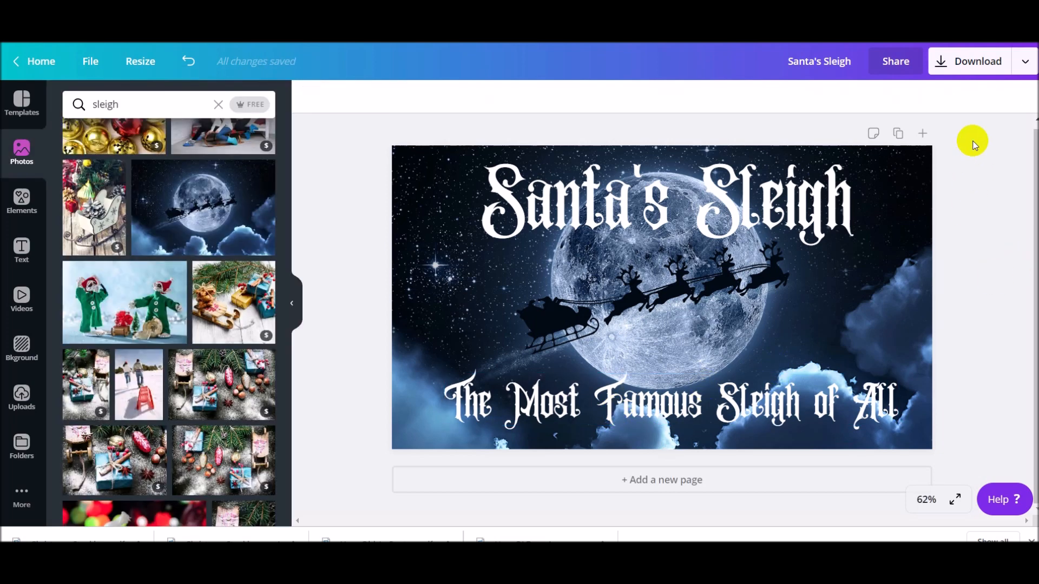
- Find the red confetti burst among the confetti stickers and add it to the Santa's Sleigh design
click(21, 200)
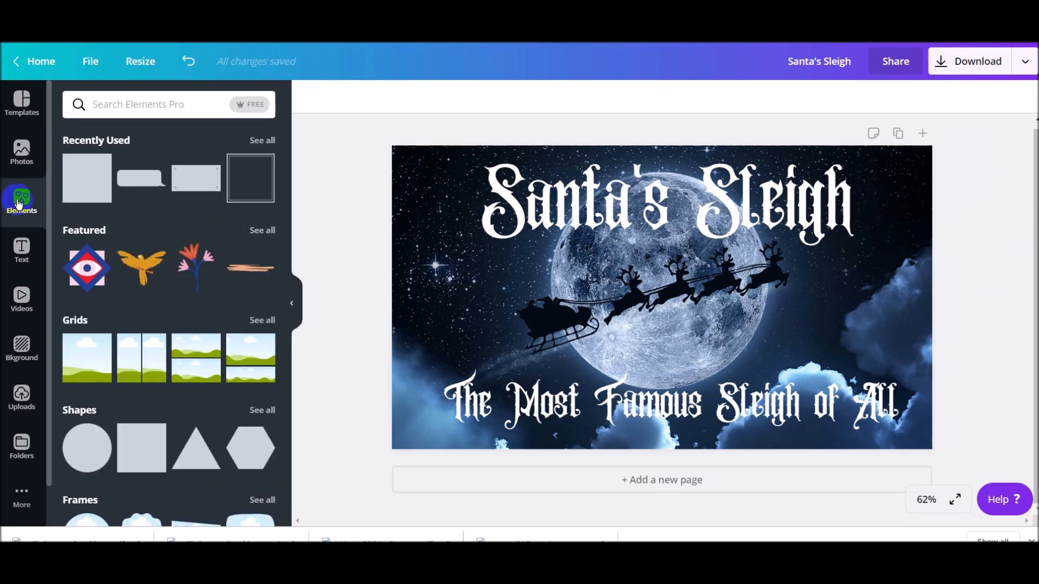
scroll(238, 341, down, 5)
click(260, 313)
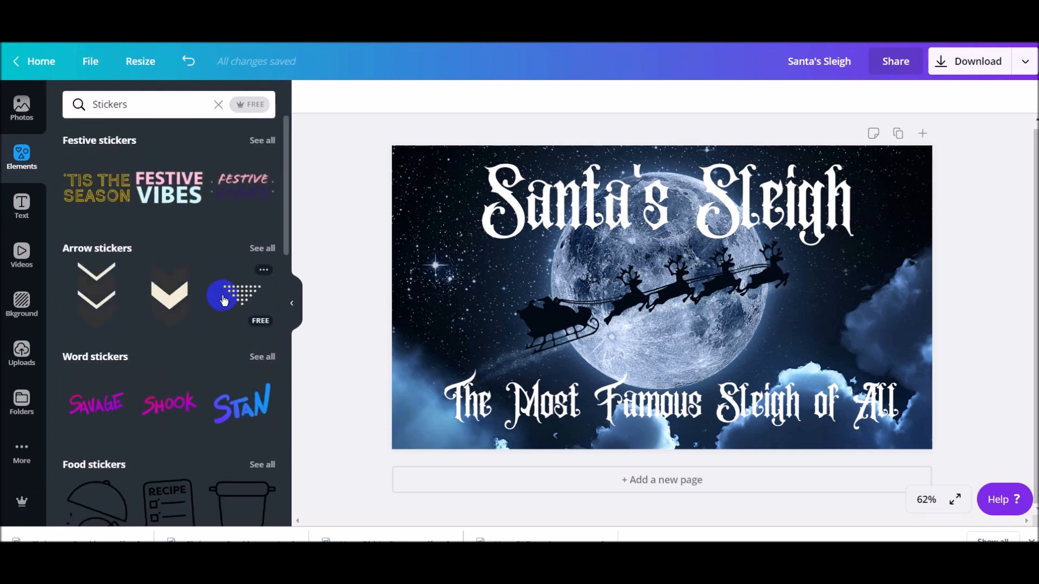
scroll(157, 206, down, 10)
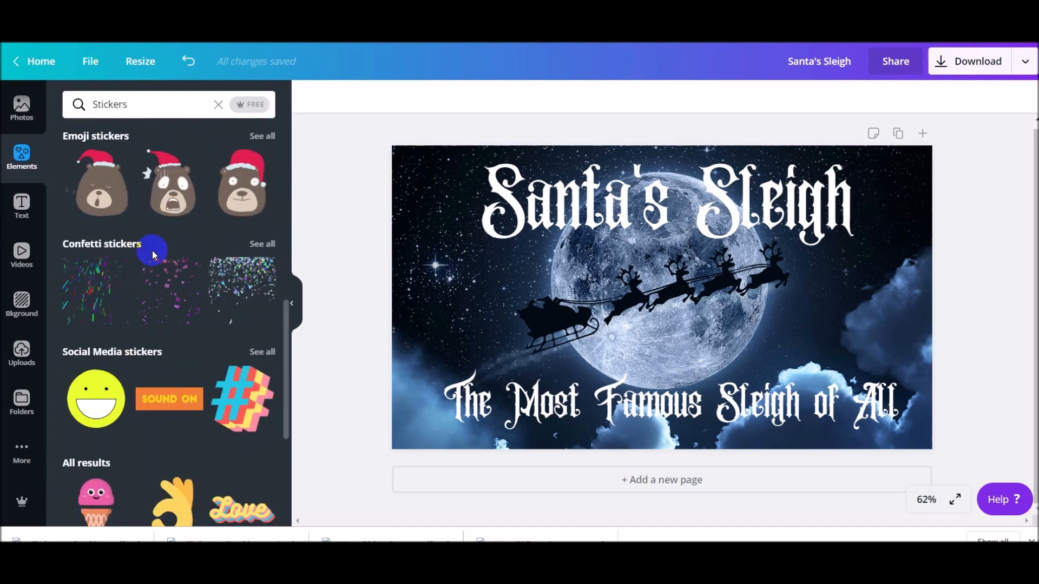
click(262, 244)
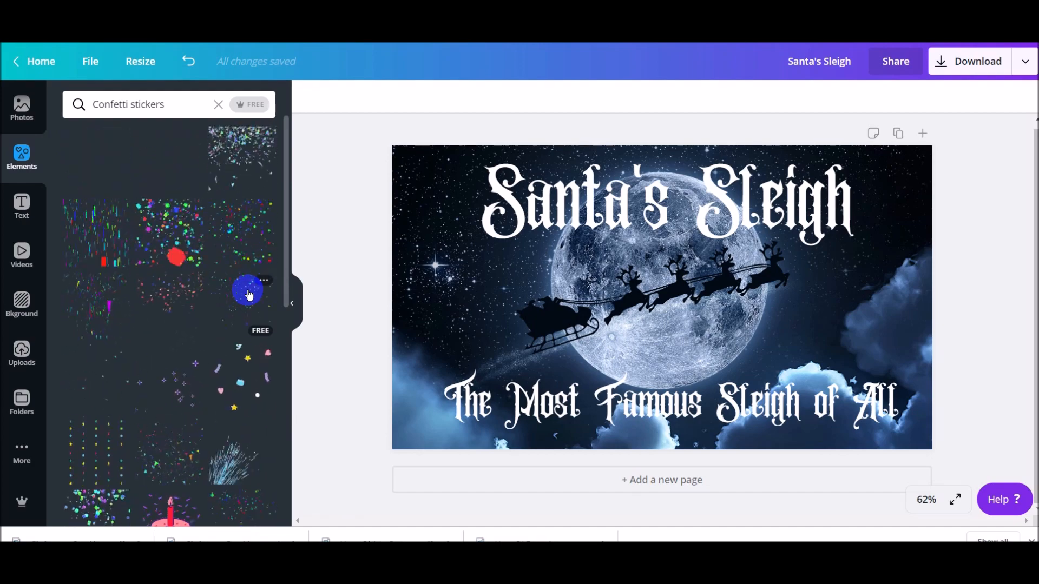
scroll(249, 295, down, 10)
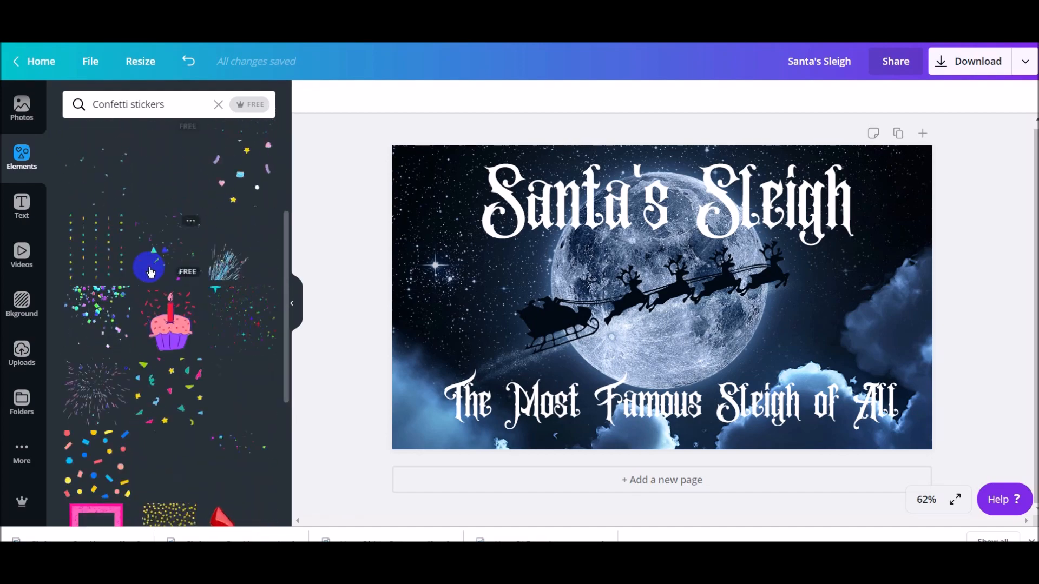
scroll(162, 277, down, 3)
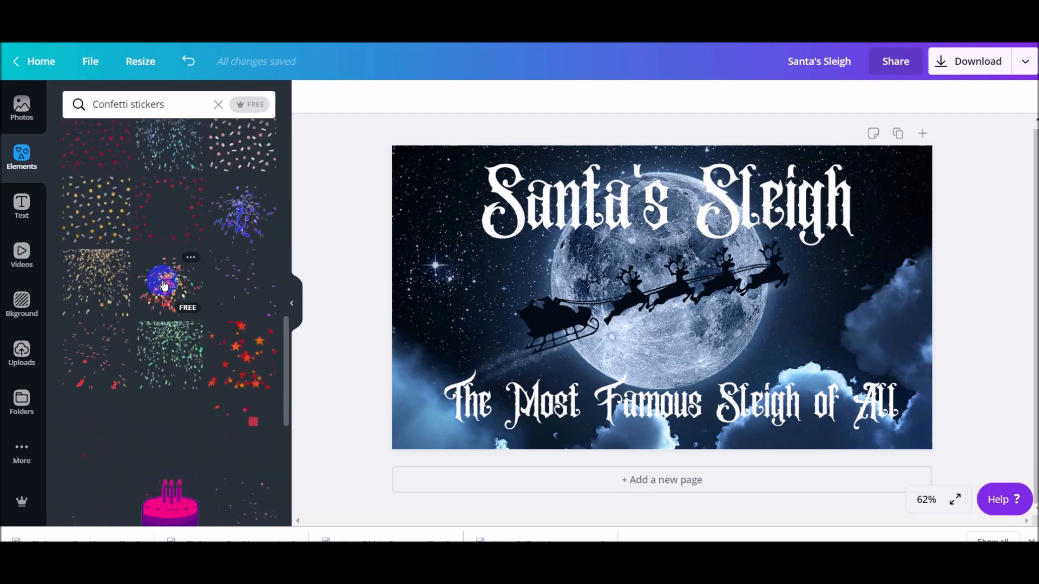
scroll(162, 282, down, 6)
scroll(164, 282, down, 5)
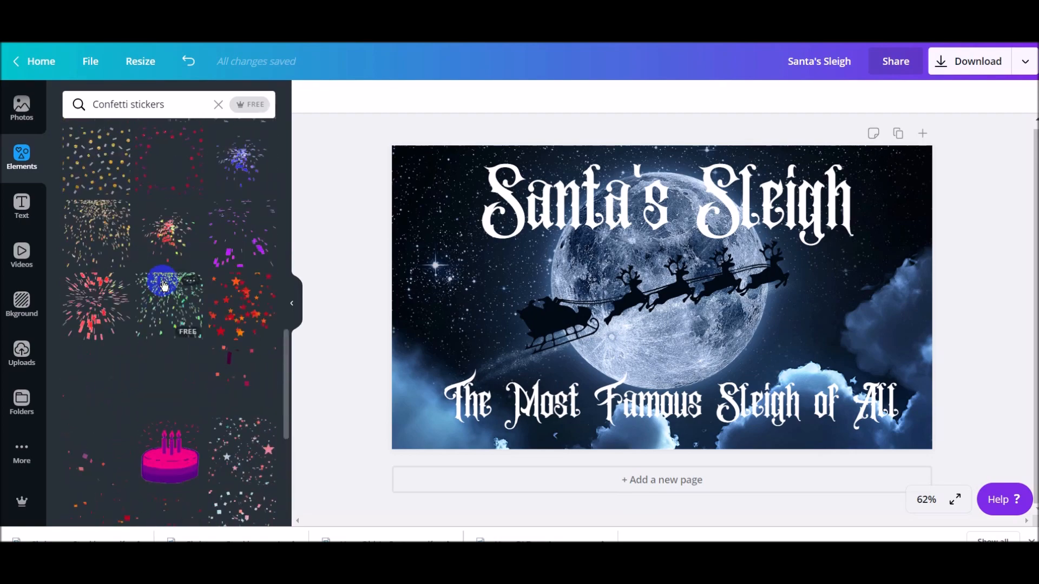
click(172, 319)
- Shrink the confetti burst and place it between the words "Santa's" and "Sleigh" in the title
drag(541, 419, 699, 264)
drag(769, 233, 693, 236)
click(189, 62)
click(966, 297)
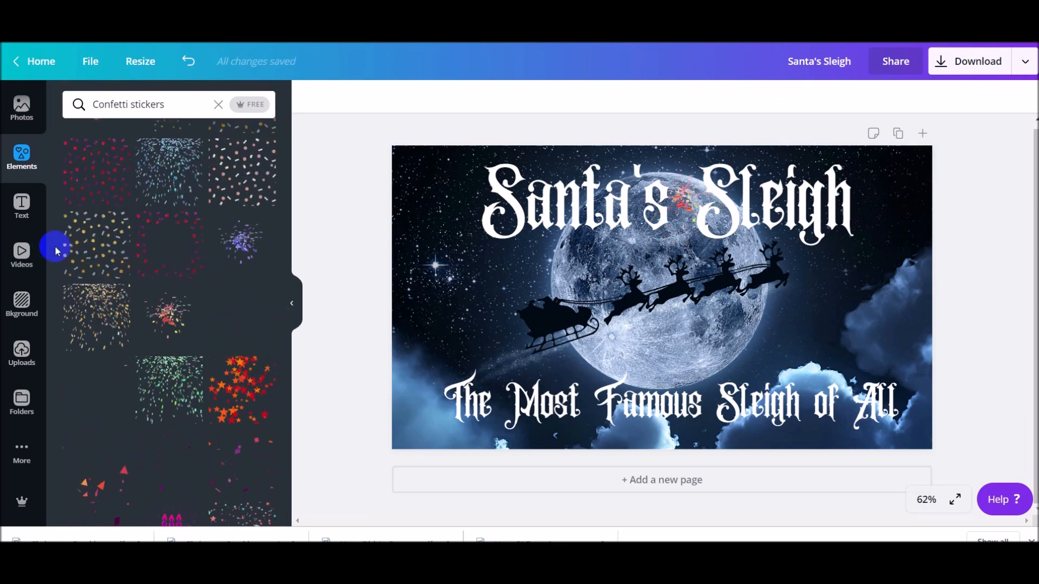
- Clear the confetti search and browse the general sticker collection for further decorations
click(218, 104)
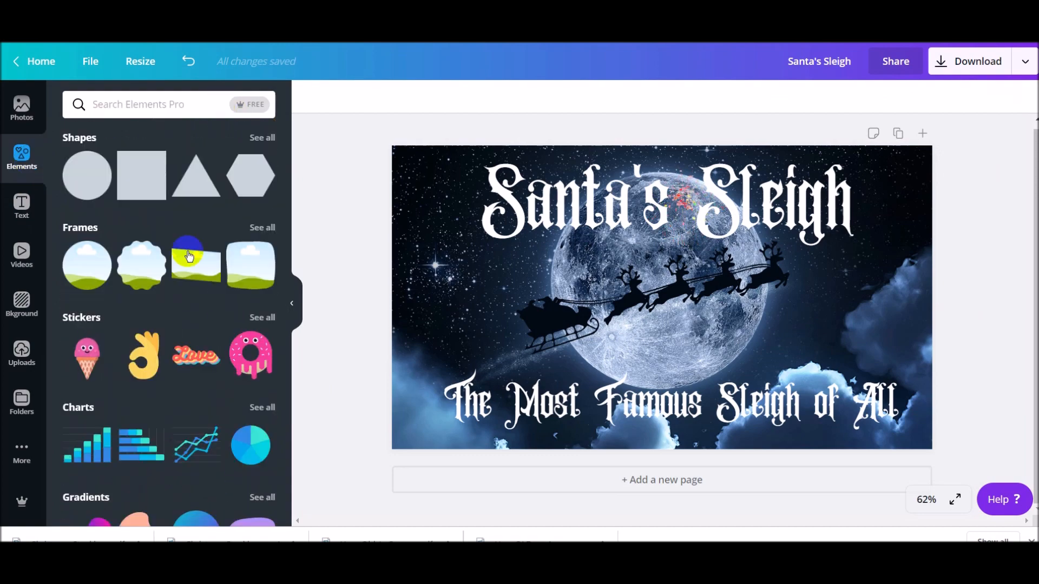
scroll(195, 338, down, 3)
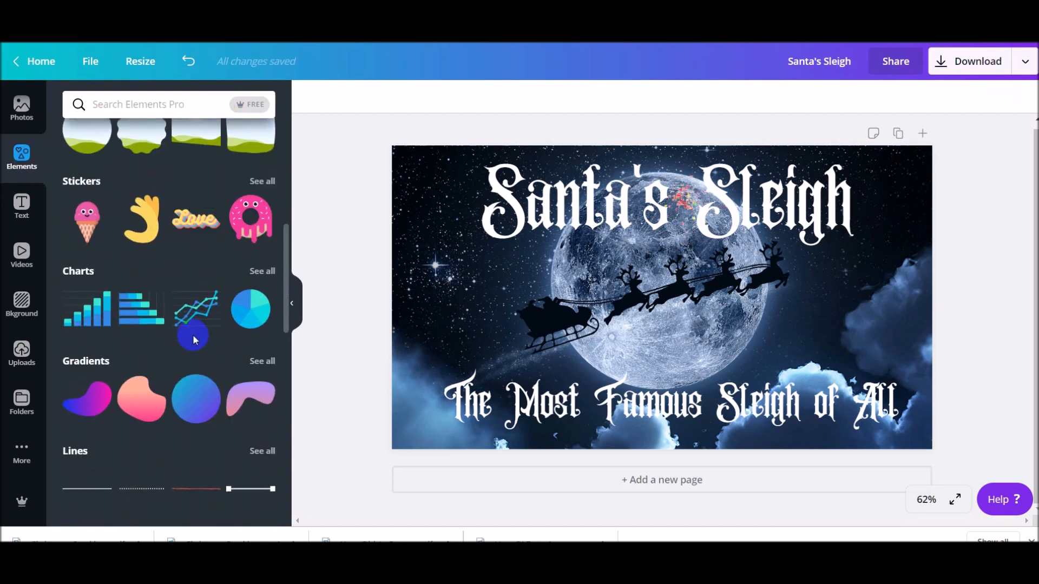
scroll(195, 340, down, 4)
scroll(193, 335, up, 5)
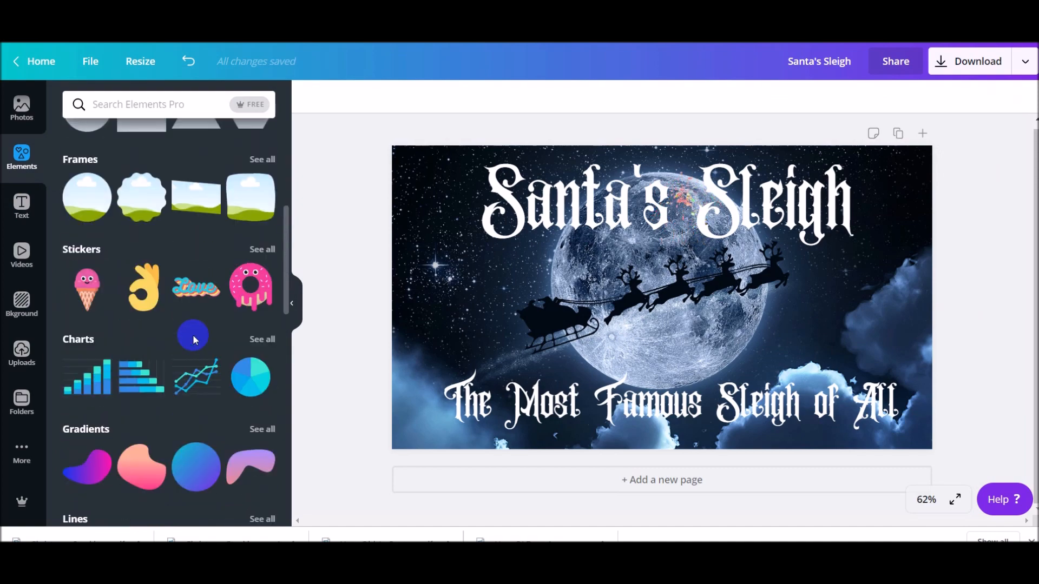
click(262, 247)
- Download the Santa's Sleigh design as a video and show the downloaded file in its folder
click(972, 62)
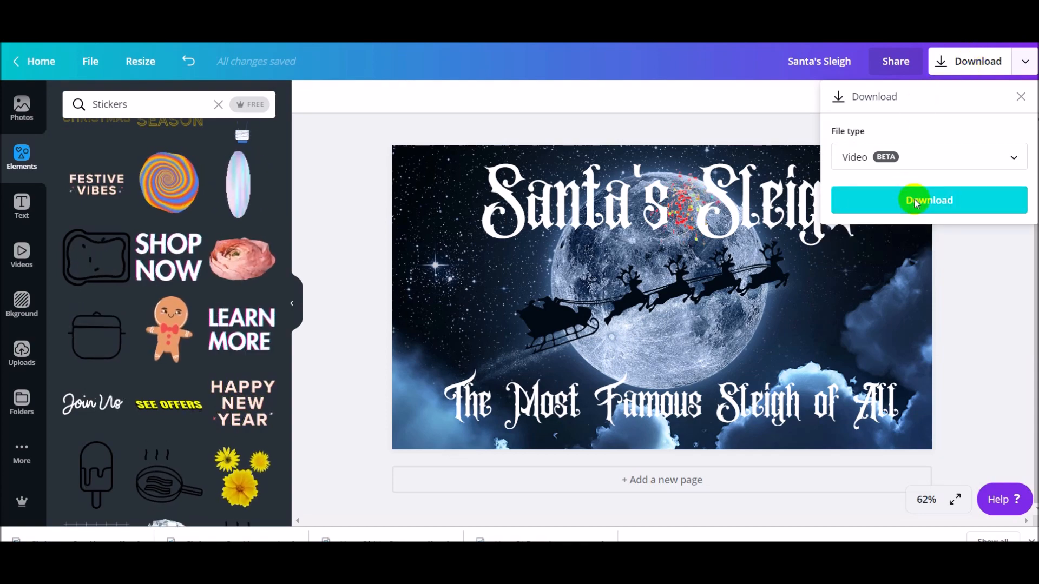
click(913, 199)
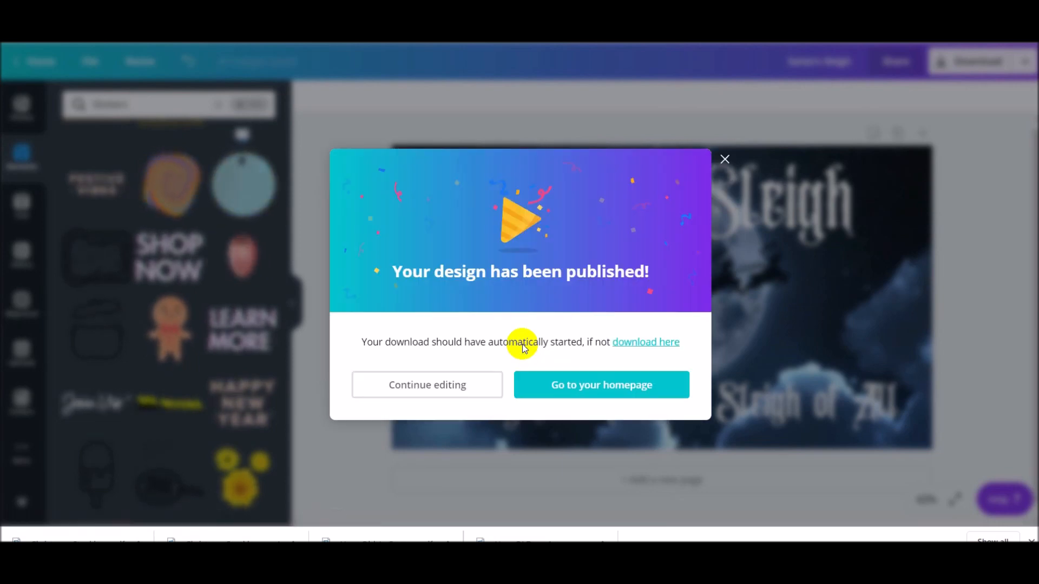
click(442, 386)
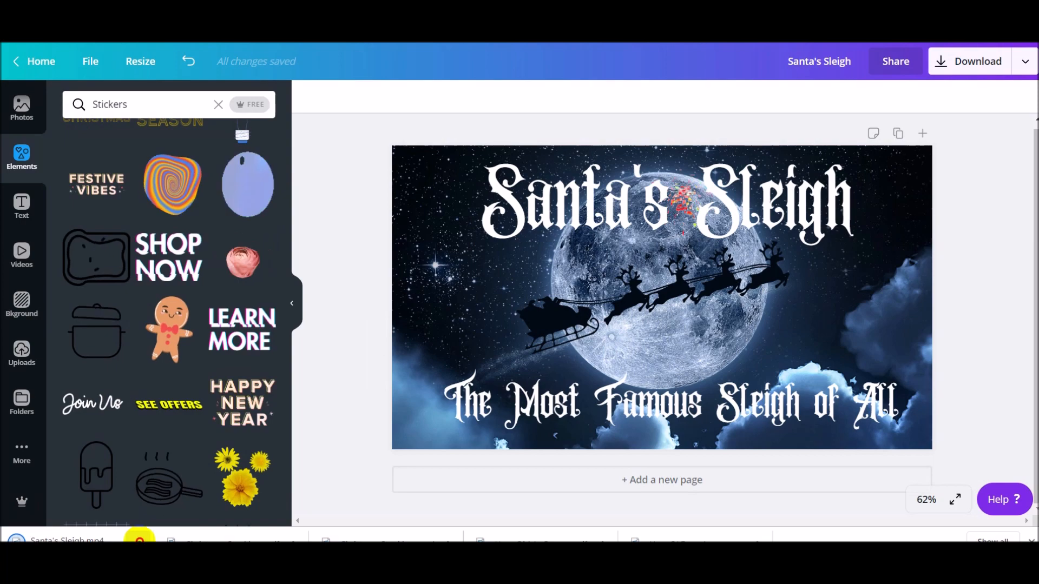
click(139, 538)
click(169, 500)
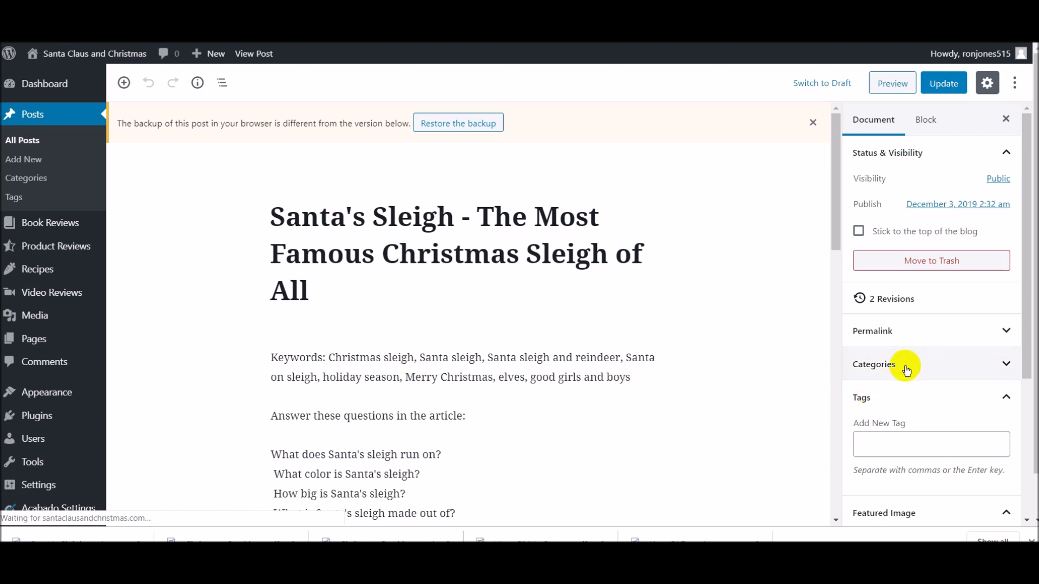
- Switch to the Santa's Sleigh post in WordPress and upload Santa's Sleigh.mp4 as a featured image file
scroll(913, 355, down, 3)
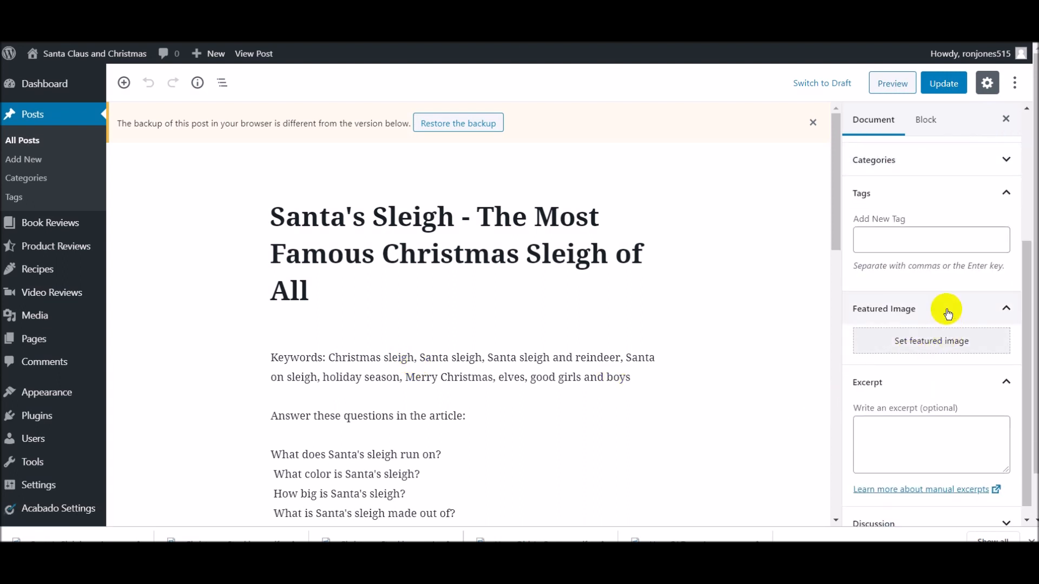
click(928, 341)
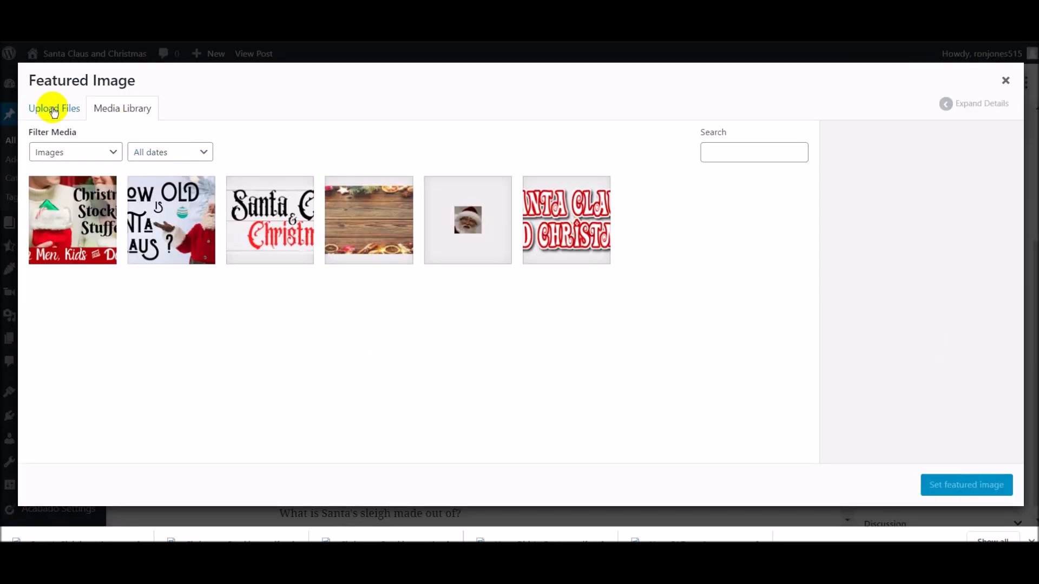
click(54, 110)
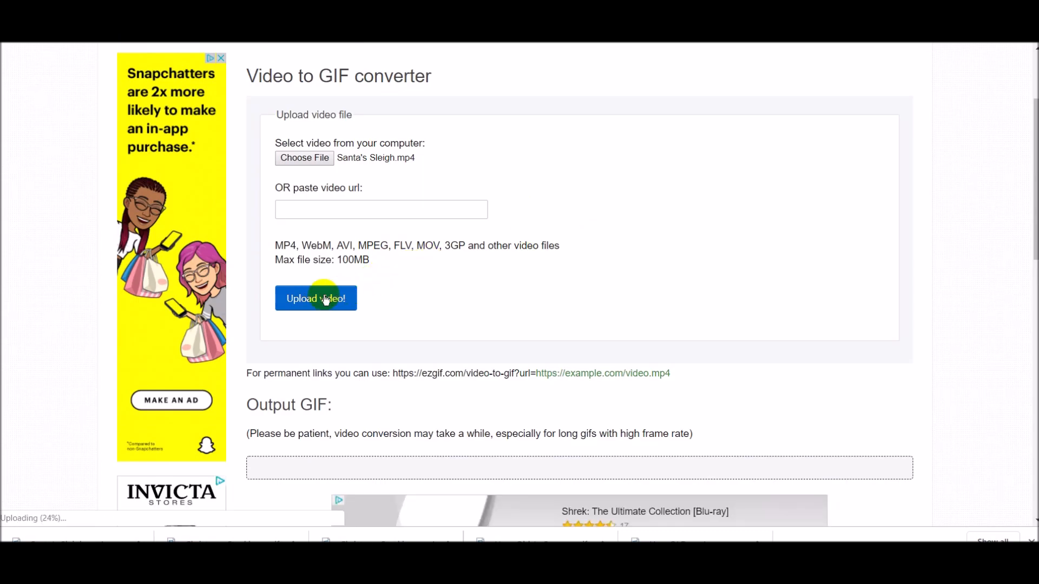
- Switch to ezgif's Video to GIF converter, upload Santa's Sleigh.mp4 and convert it to a GIF at original size and 10 FPS
scroll(325, 299, down, 1)
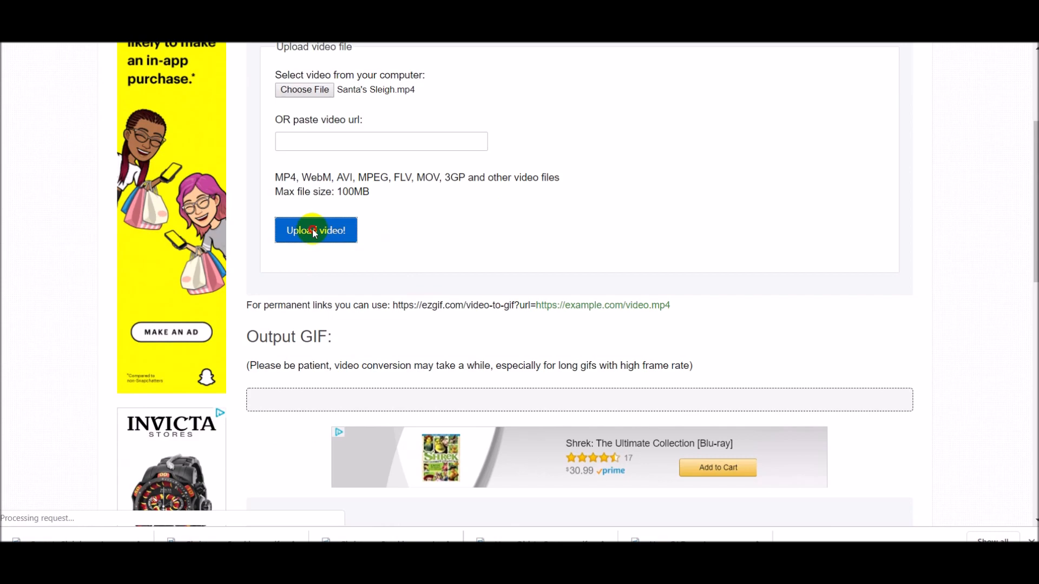
scroll(440, 245, down, 3)
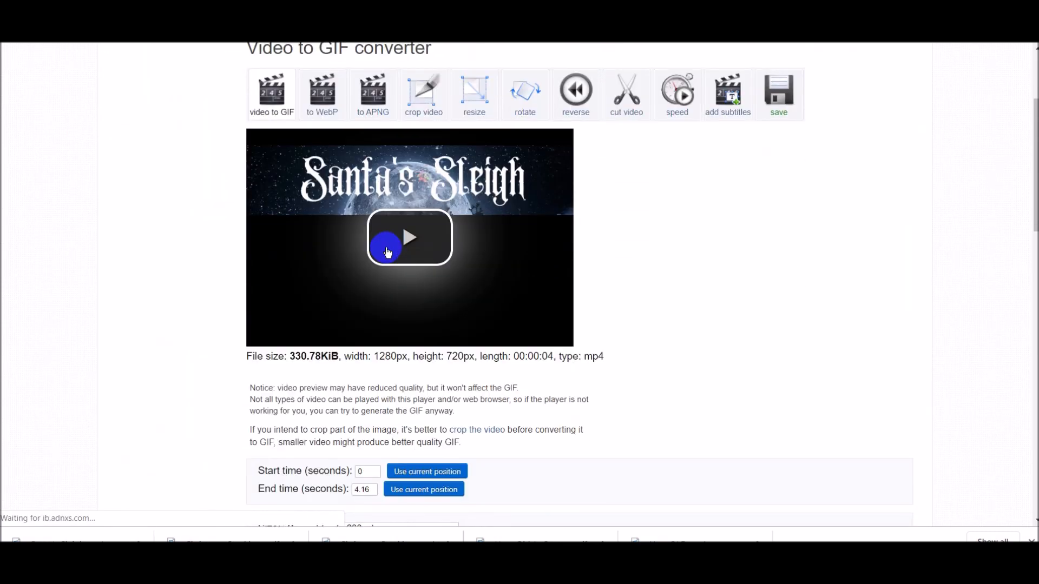
scroll(374, 251, down, 4)
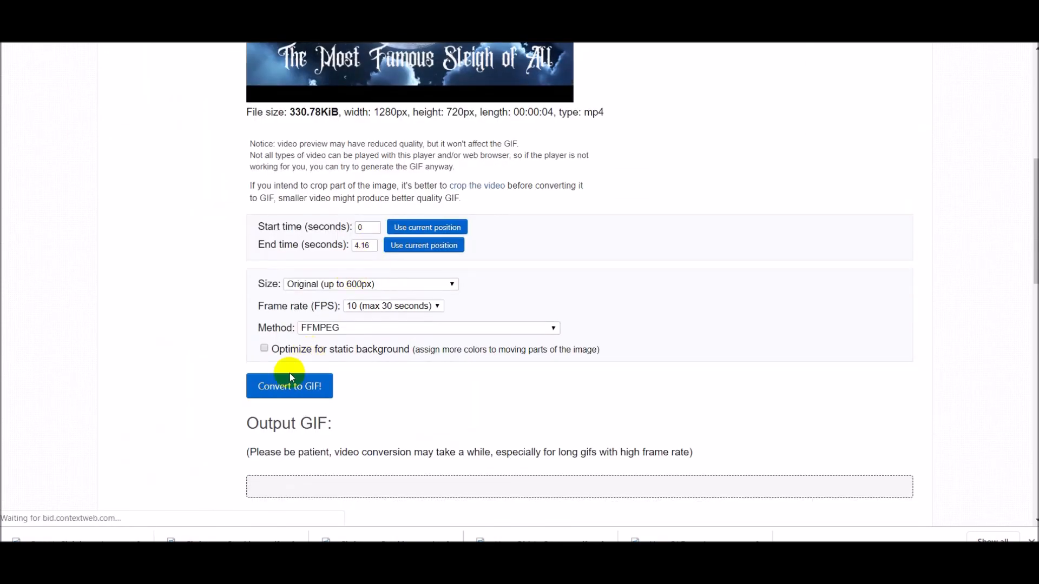
click(285, 386)
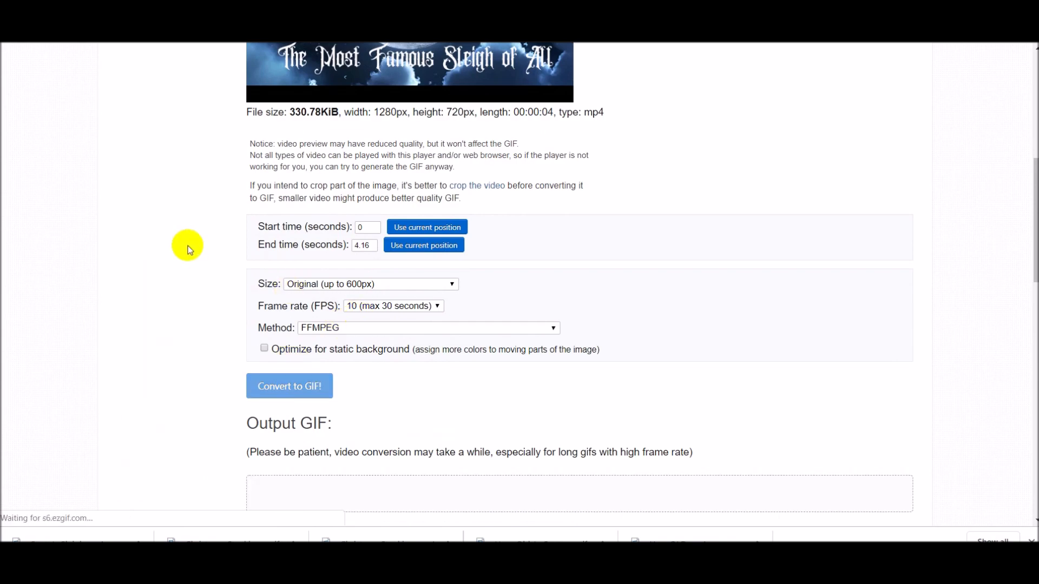
- Optimize the converted Santa's Sleigh GIF with the Lossy GIF method at compression level 35
scroll(189, 245, down, 2)
scroll(194, 240, down, 5)
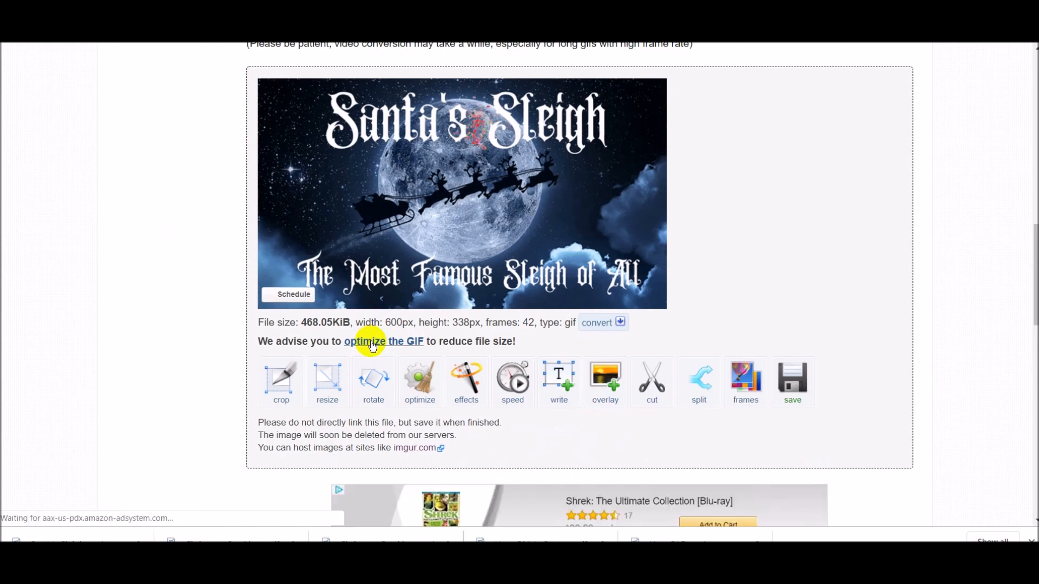
click(372, 343)
scroll(198, 324, down, 5)
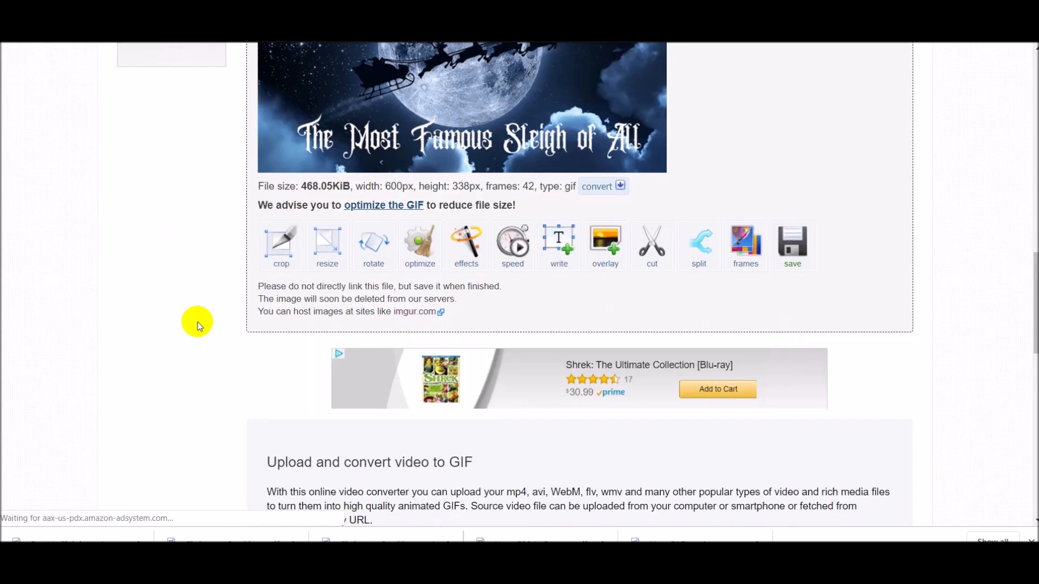
scroll(197, 323, down, 5)
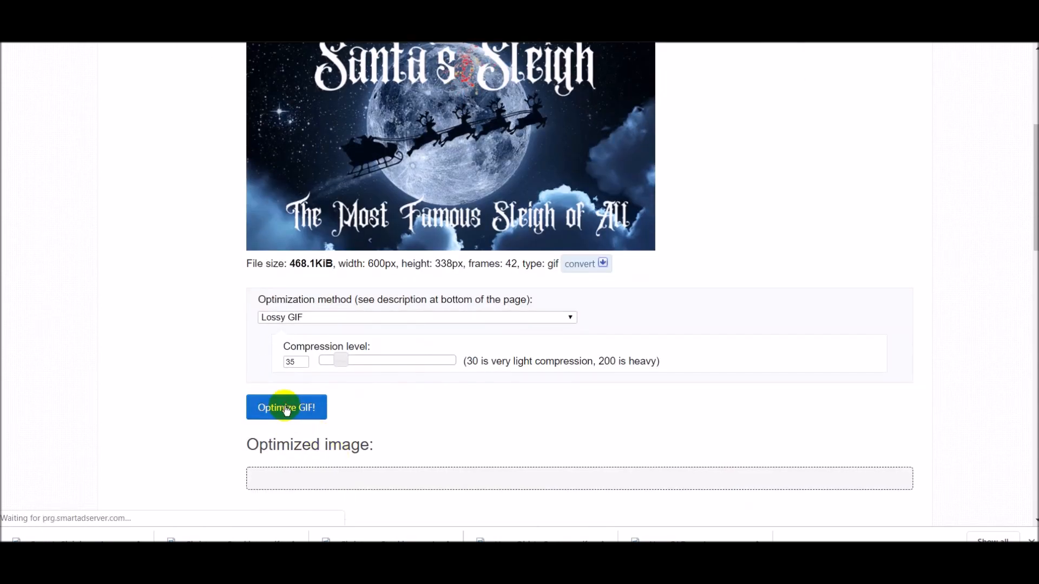
click(287, 410)
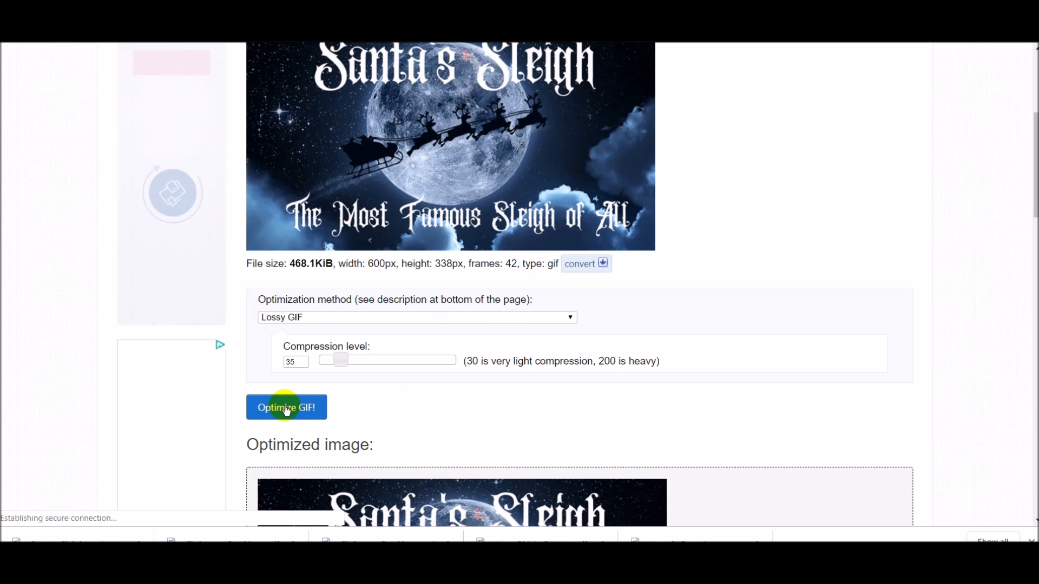
- Save the optimized Santa's Sleigh GIF to the computer
scroll(417, 406, down, 4)
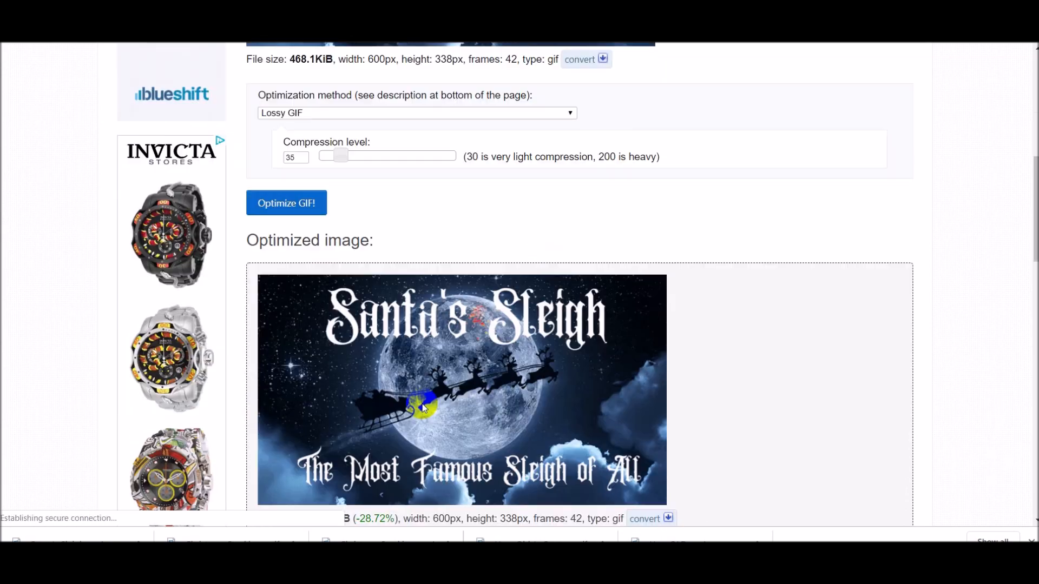
right_click(445, 398)
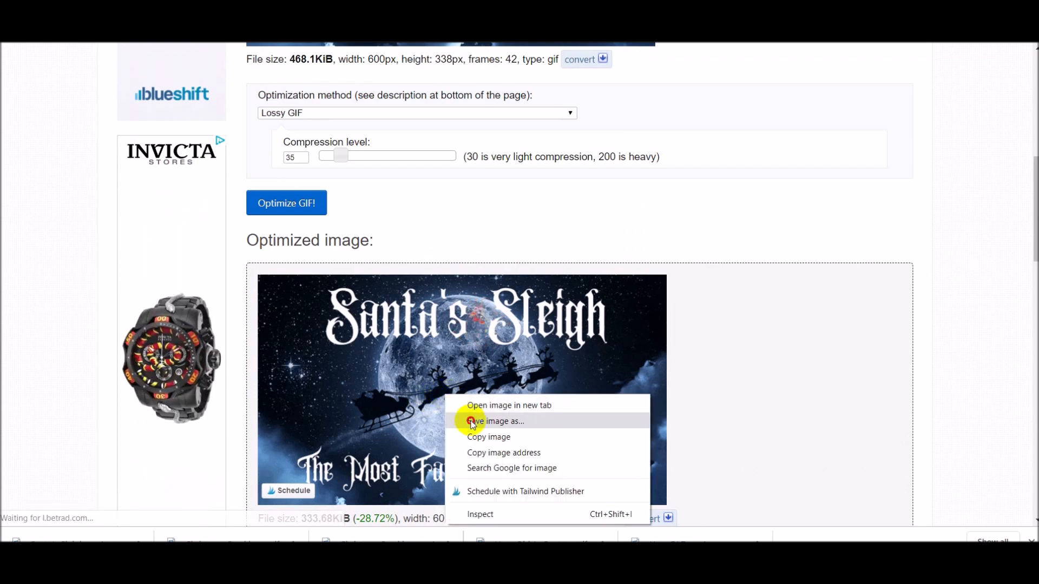
click(495, 421)
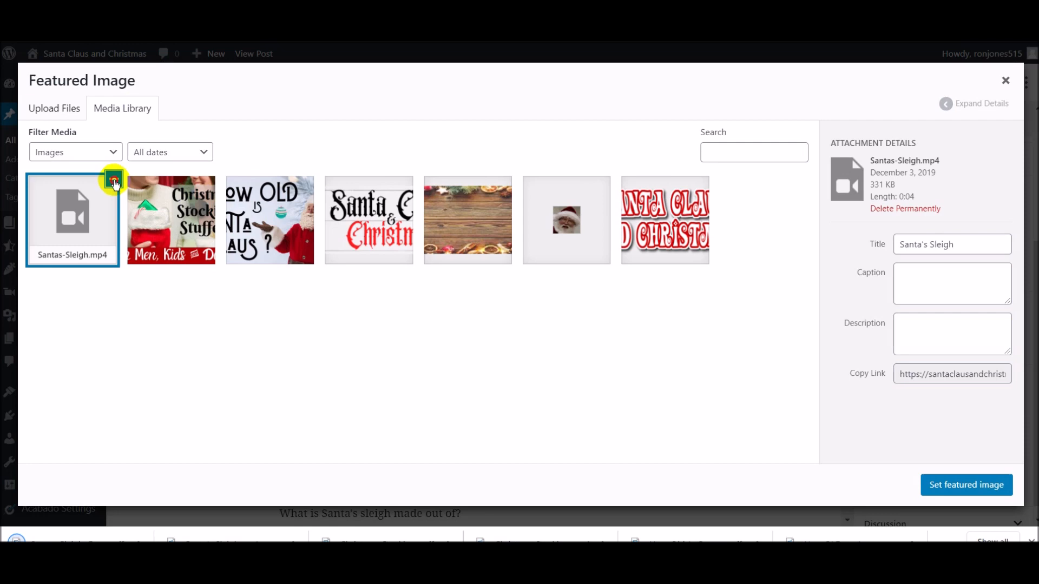
- Switch to WordPress, deselect Santas-Sleigh.mp4 in the media library and upload the optimized Santa's Sleigh GIF
click(113, 182)
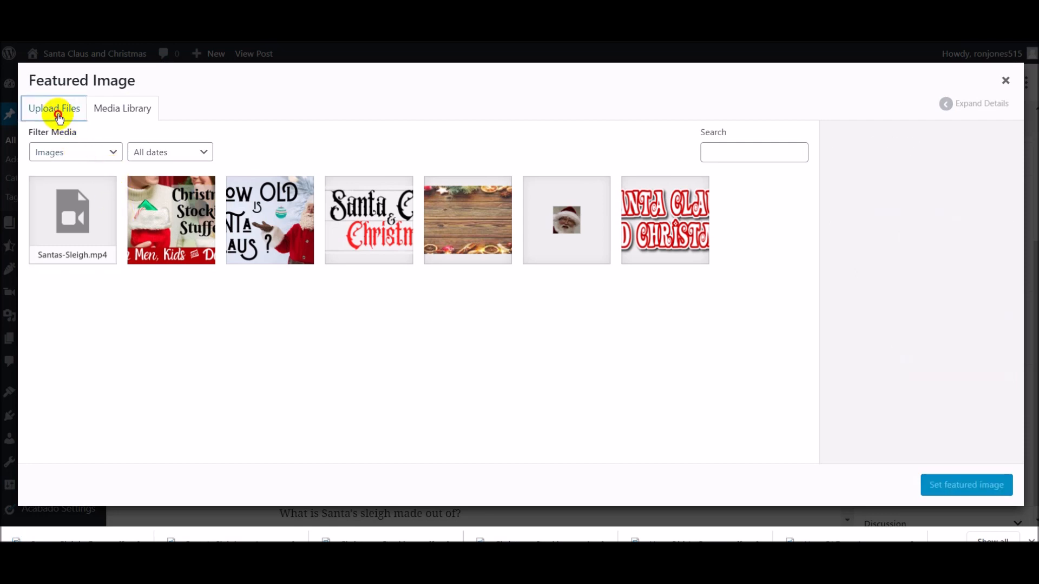
click(56, 110)
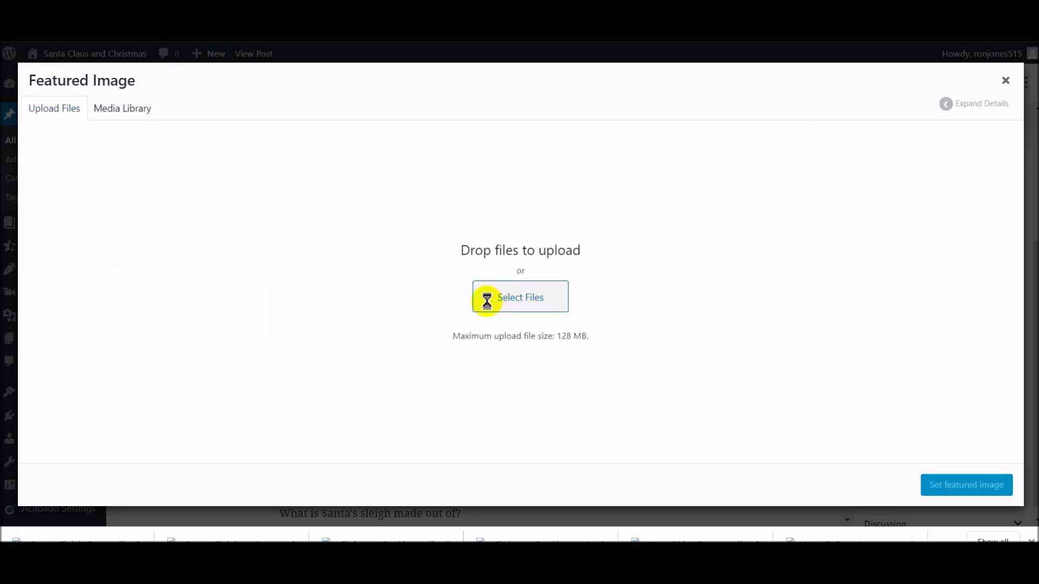
double_click(232, 96)
- Copy the uploaded GIF's title into its alt text
triple_click(919, 377)
key(ctrl+c)
click(921, 314)
key(ctrl+v)
- Set the uploaded GIF as the Santa's Sleigh post's featured image and update the post
click(966, 485)
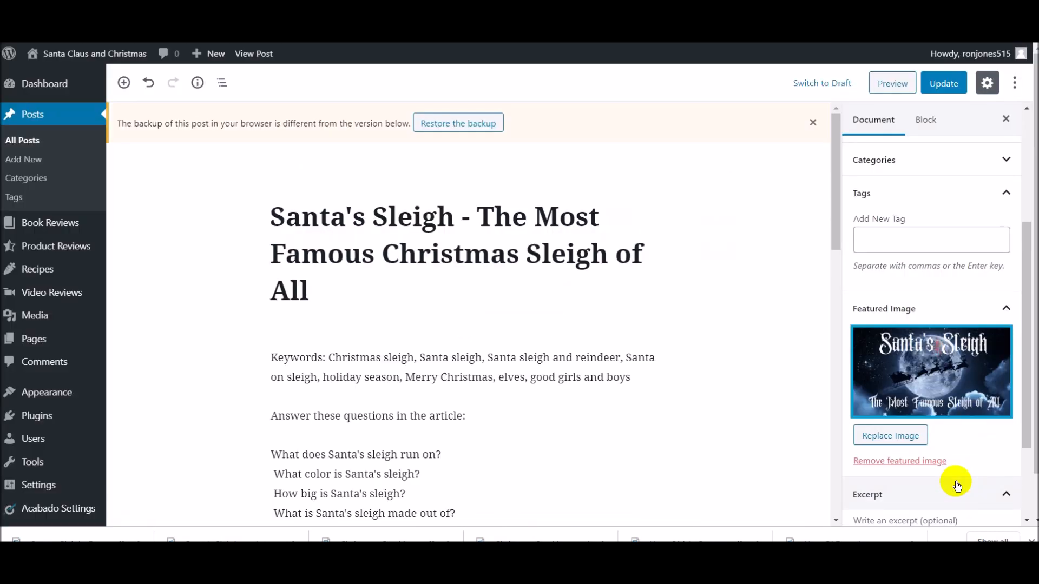
click(943, 83)
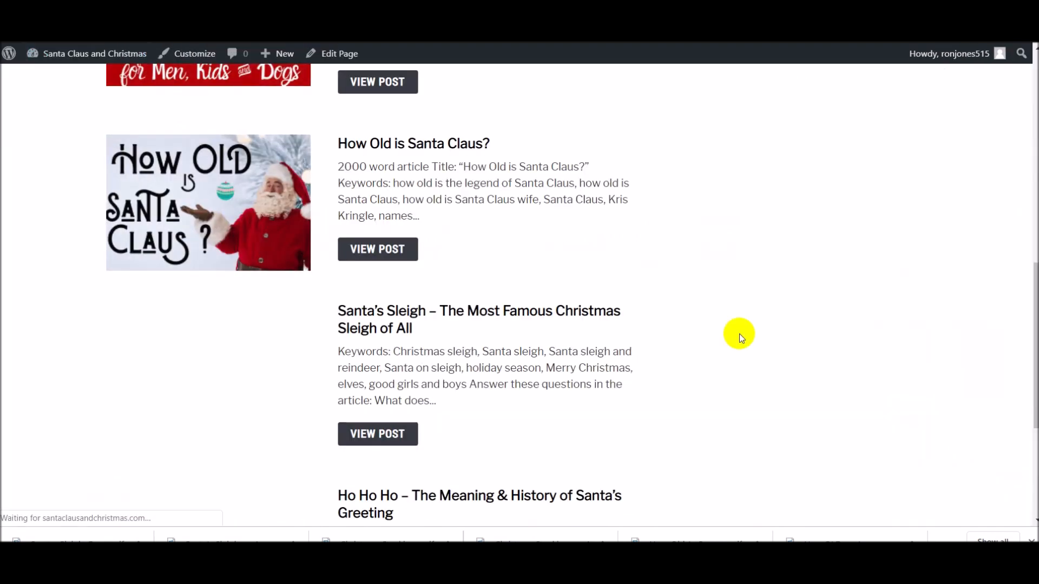
- Switch to the site's front page and check the Santa's Sleigh entry in the post list
scroll(740, 338, up, 2)
scroll(731, 340, down, 4)
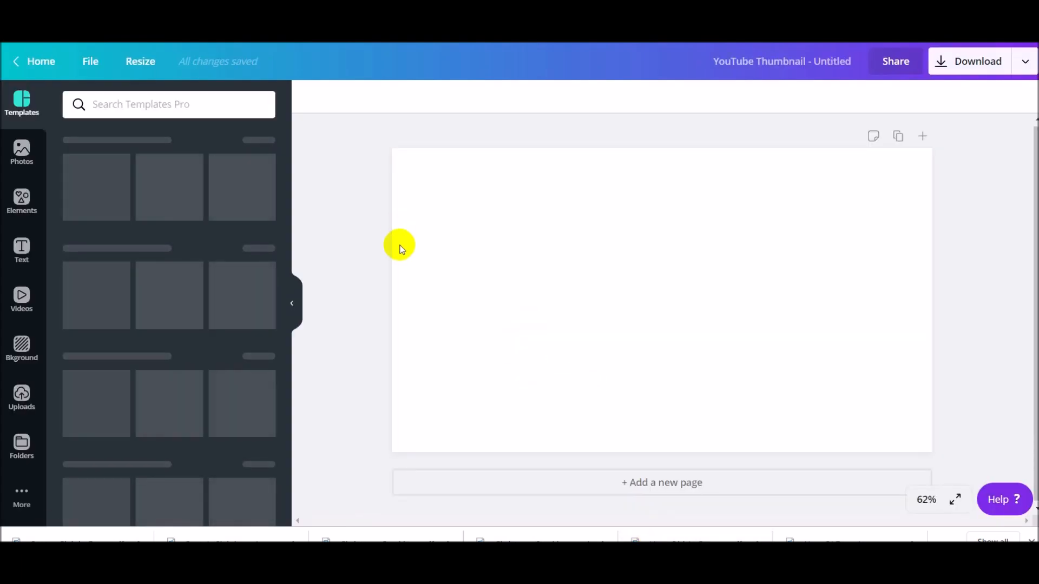
- Search the photo library for santa pictures and look through them for a thumbnail background
click(23, 152)
click(99, 139)
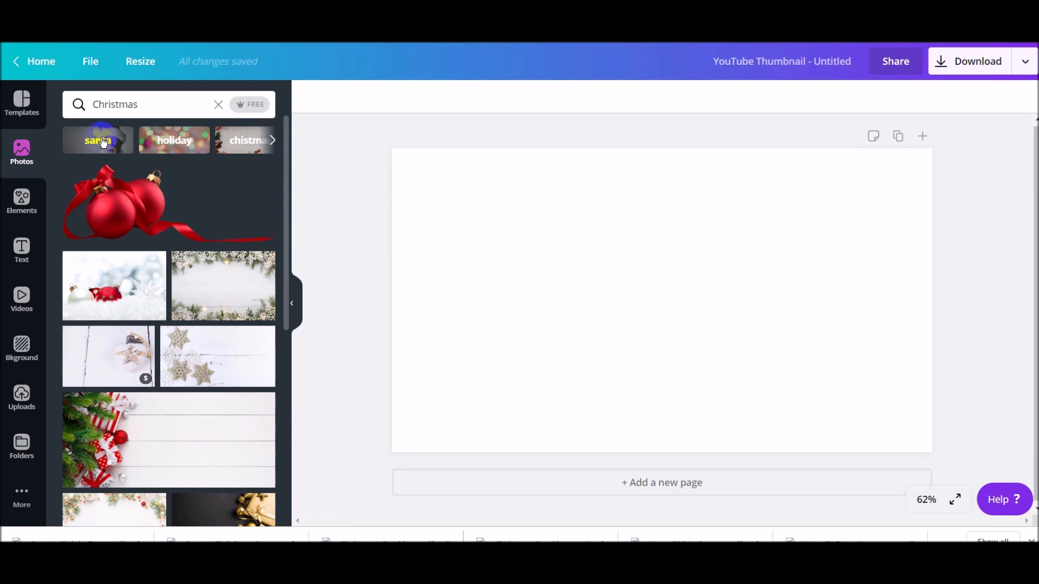
click(103, 142)
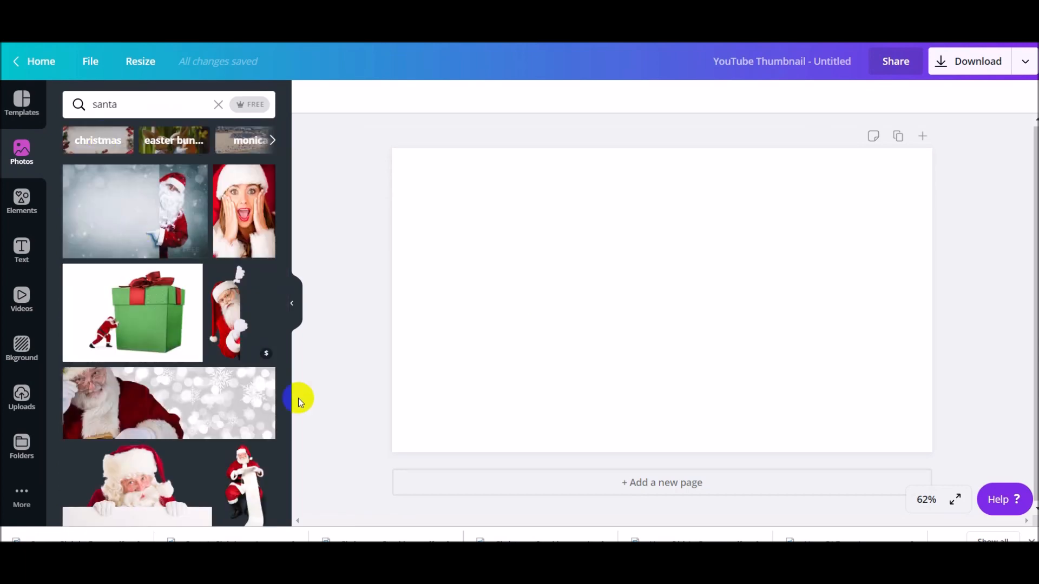
scroll(238, 324, down, 5)
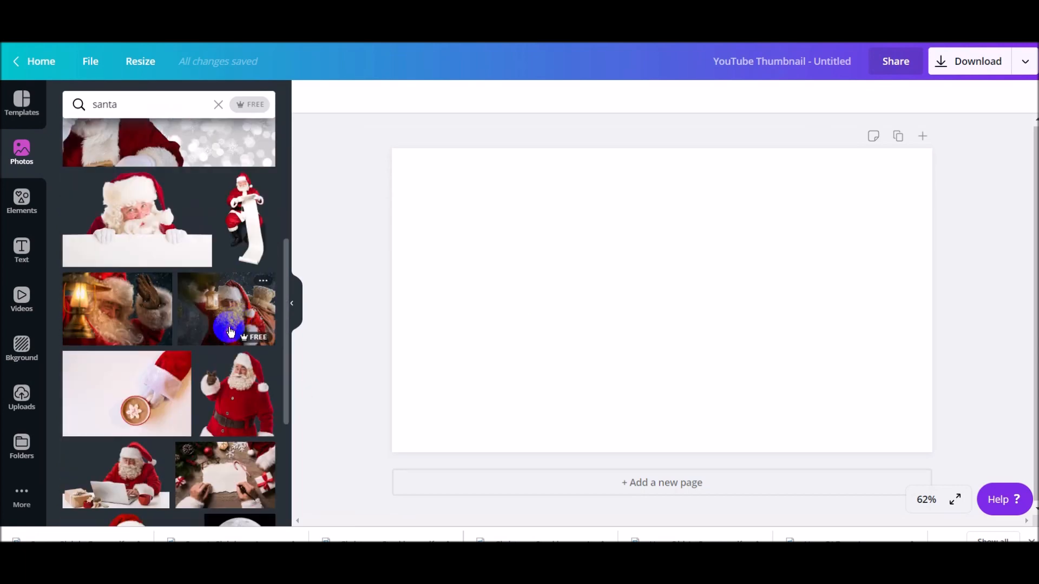
scroll(231, 332, up, 2)
scroll(231, 332, up, 2)
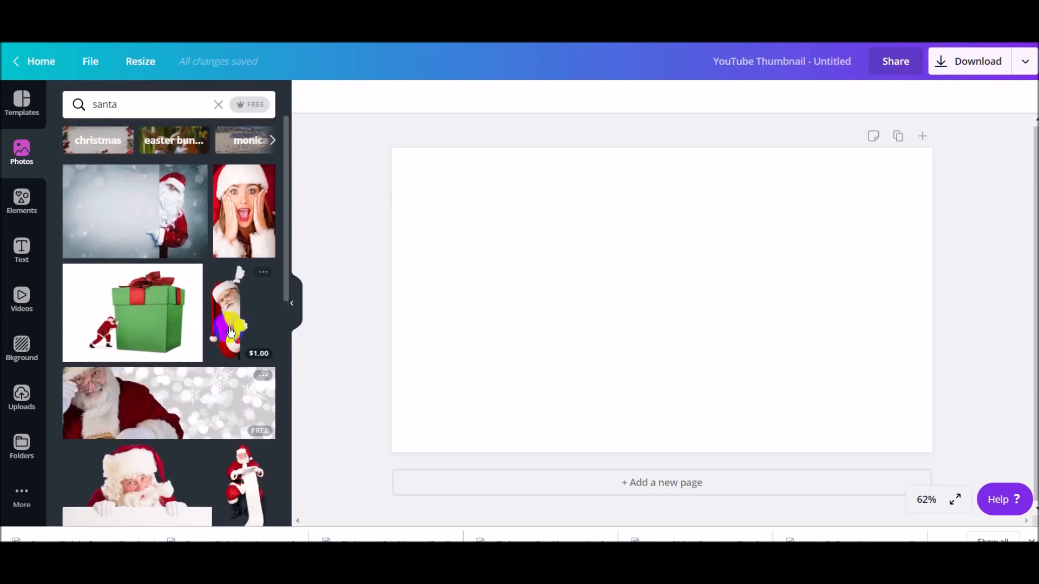
- Fill the whole canvas with the photo of Santa peeking around a blank grey wall, discarding the cut-out peeking Santa
click(223, 322)
key(Delete)
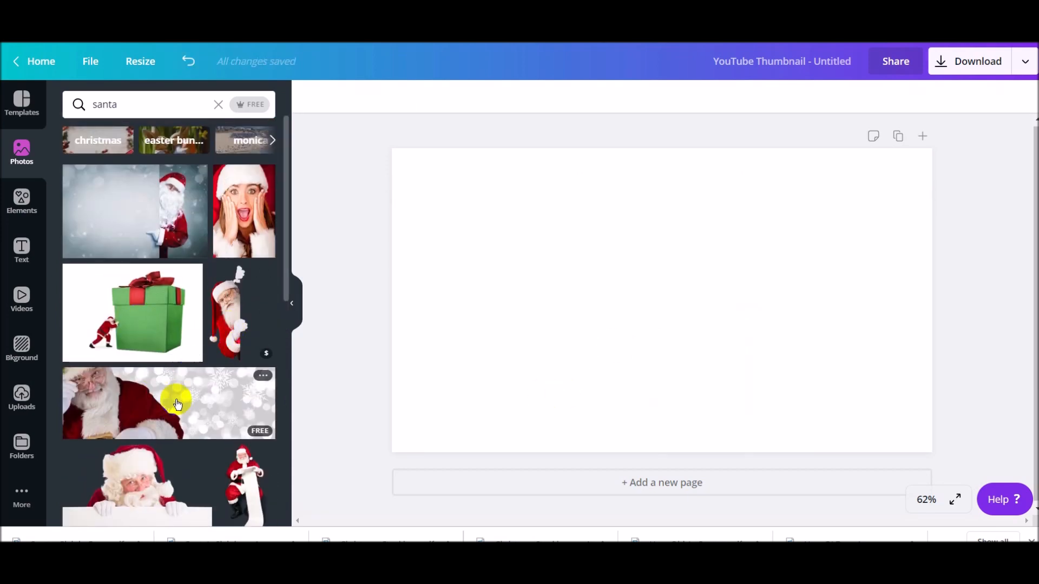
click(165, 214)
drag(646, 306, 724, 274)
drag(743, 394, 744, 452)
drag(556, 314, 392, 303)
- Add the heading "Ho Ho Ho...", enlarge it to about size 113 and place it across the upper part of the wall
click(21, 246)
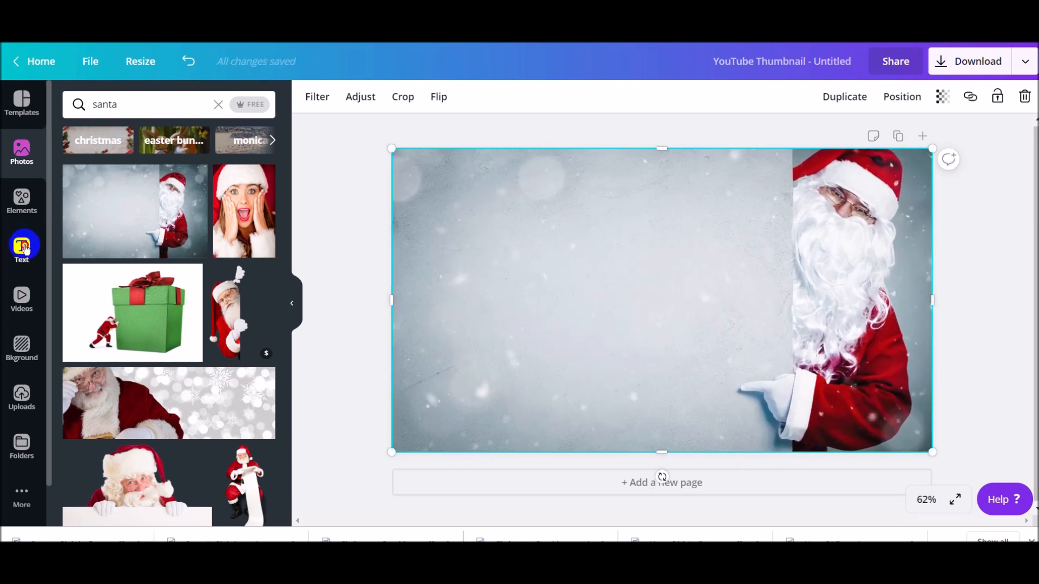
click(143, 186)
text(Ho Ho Ho...)
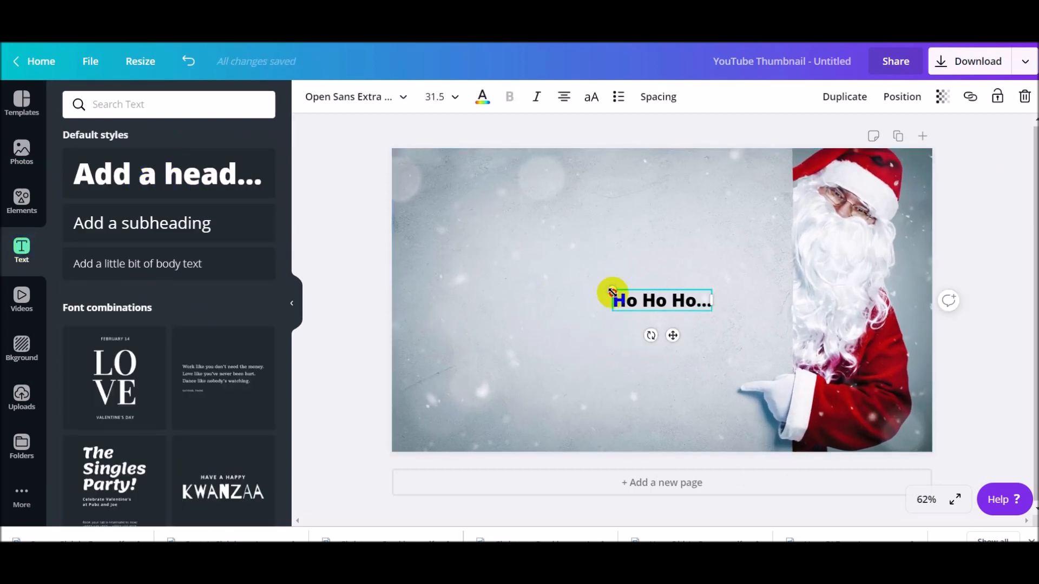
drag(613, 291, 359, 239)
drag(559, 304, 633, 234)
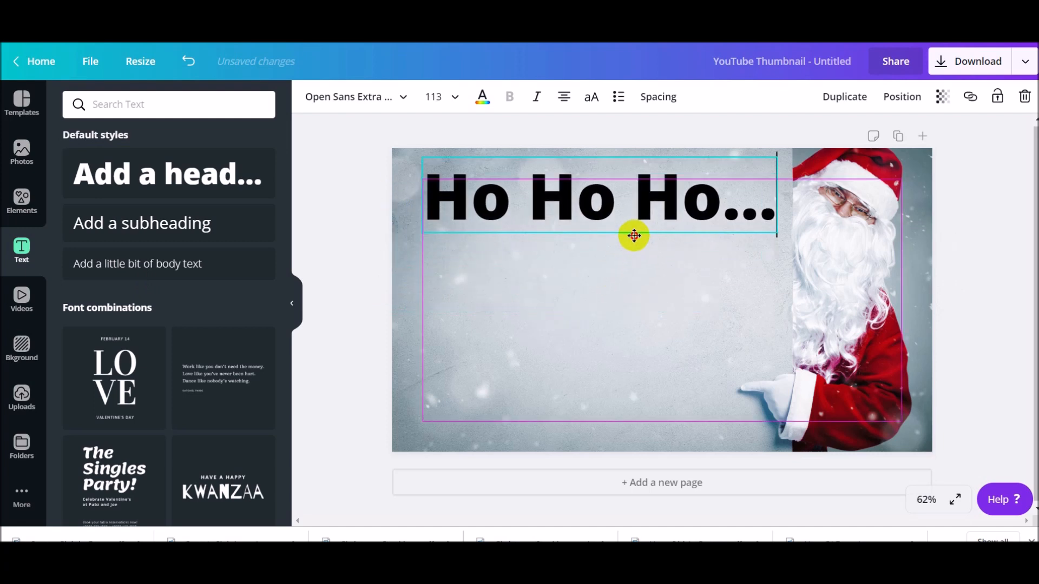
- Set the "Ho Ho Ho..." heading in the Amstrong font, enlarge it to about size 169 and fit it beside Santa
click(371, 95)
text(am)
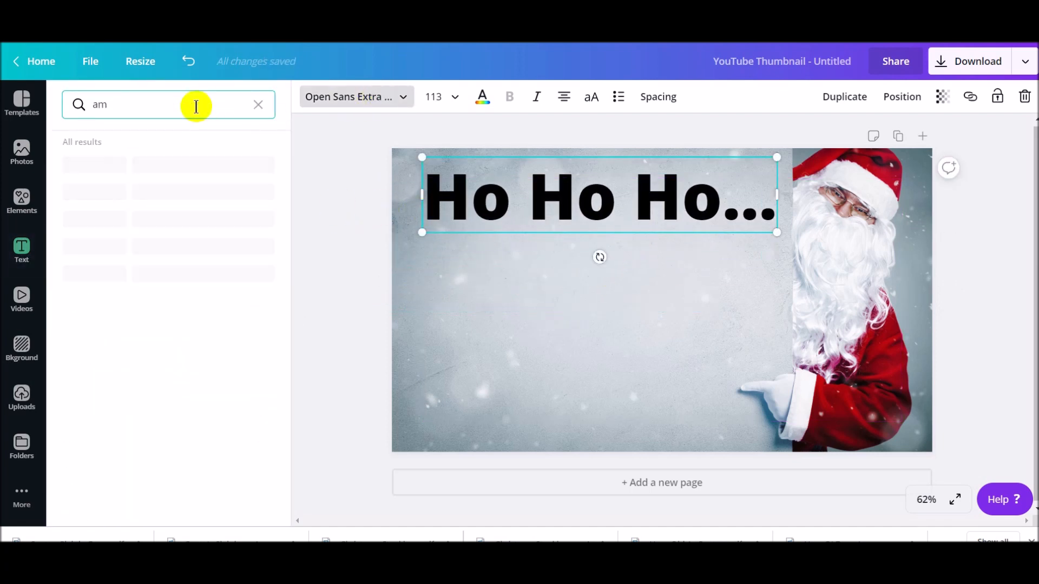
scroll(153, 248, down, 5)
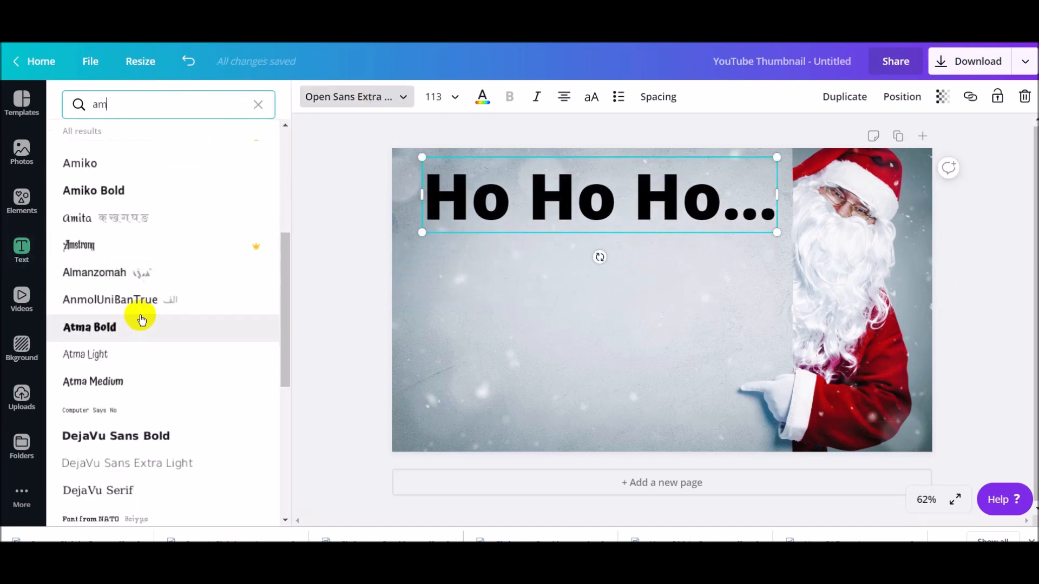
click(92, 248)
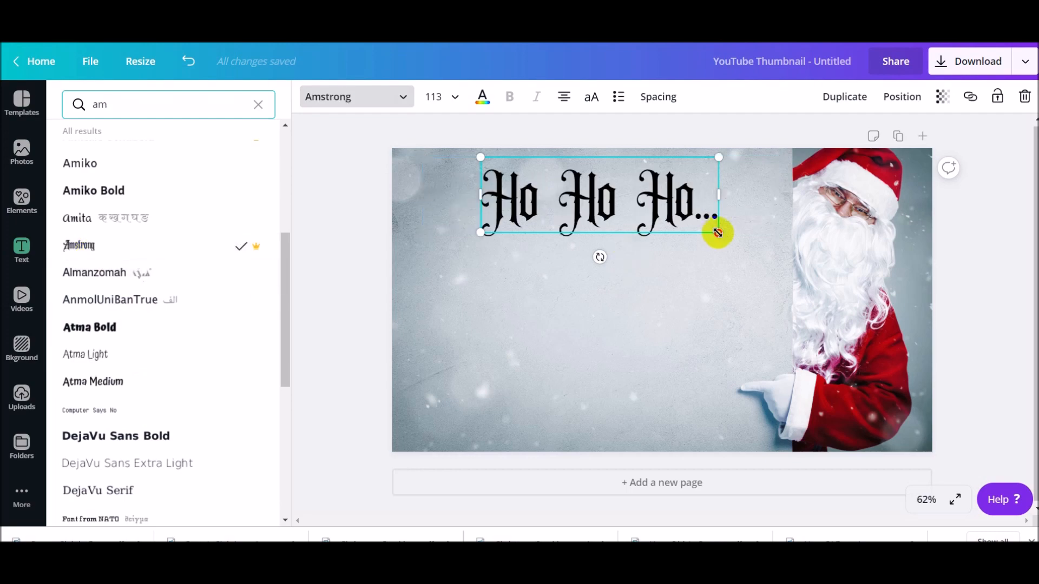
drag(720, 232, 840, 275)
drag(659, 283, 591, 260)
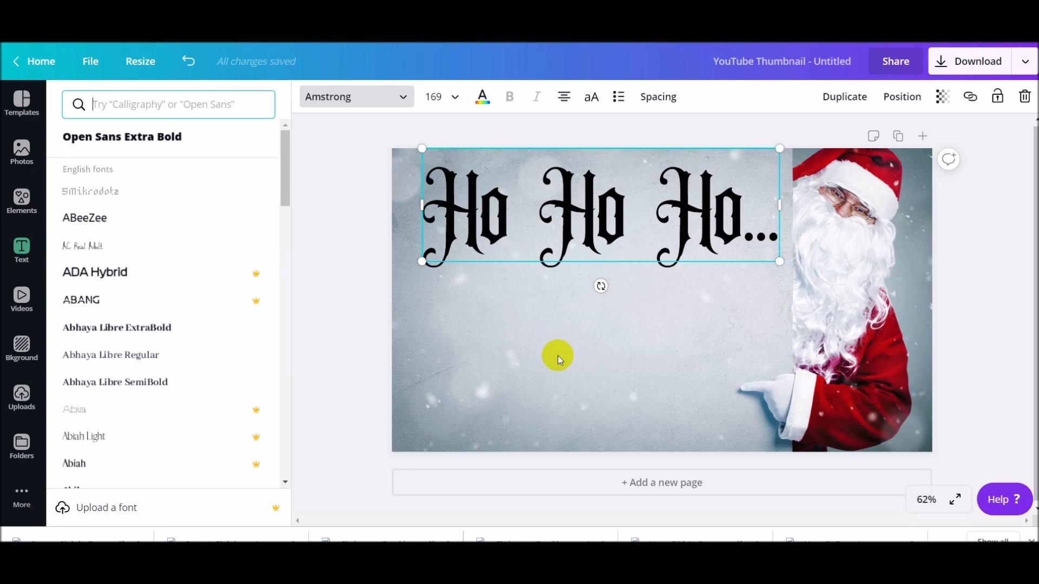
- Add the two-line text "The Meaning & History of Santa's Greeting" below the heading and enlarge it to about size 54.3
click(518, 349)
text(tThe Meaning)
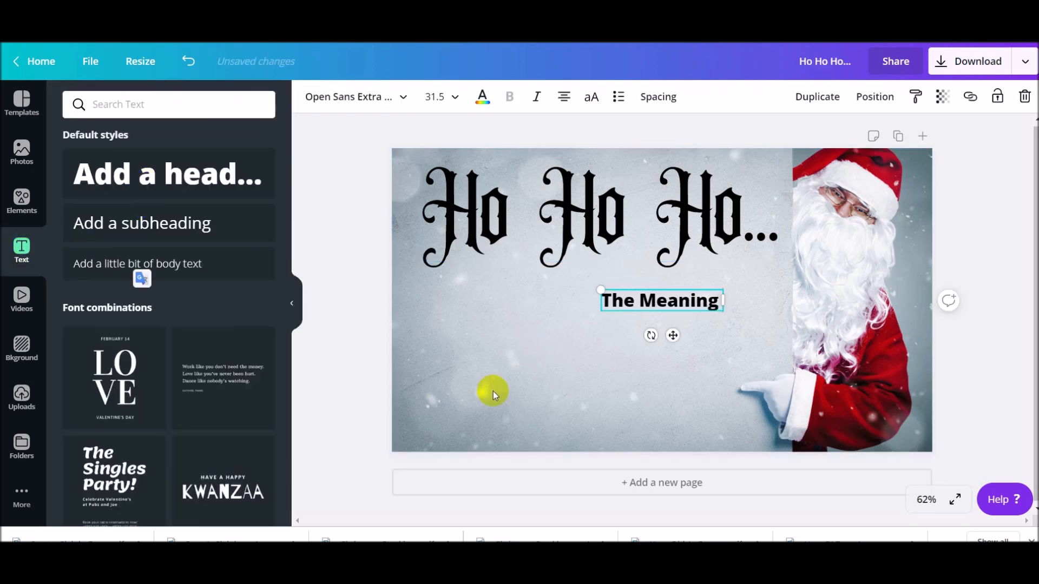
text( & History of Santa's Greeting)
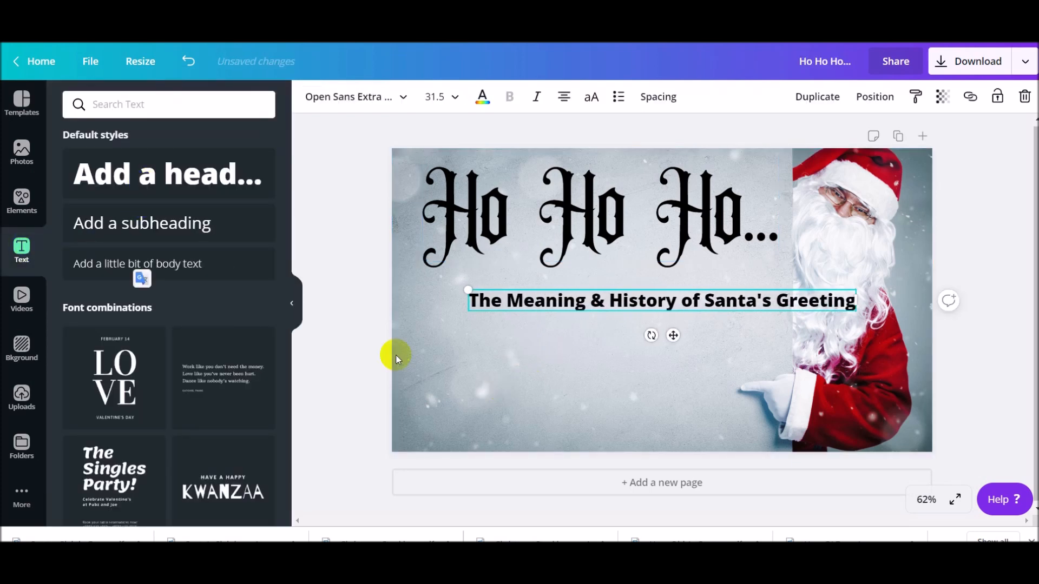
click(682, 298)
key(Return)
drag(555, 336, 569, 364)
click(570, 367)
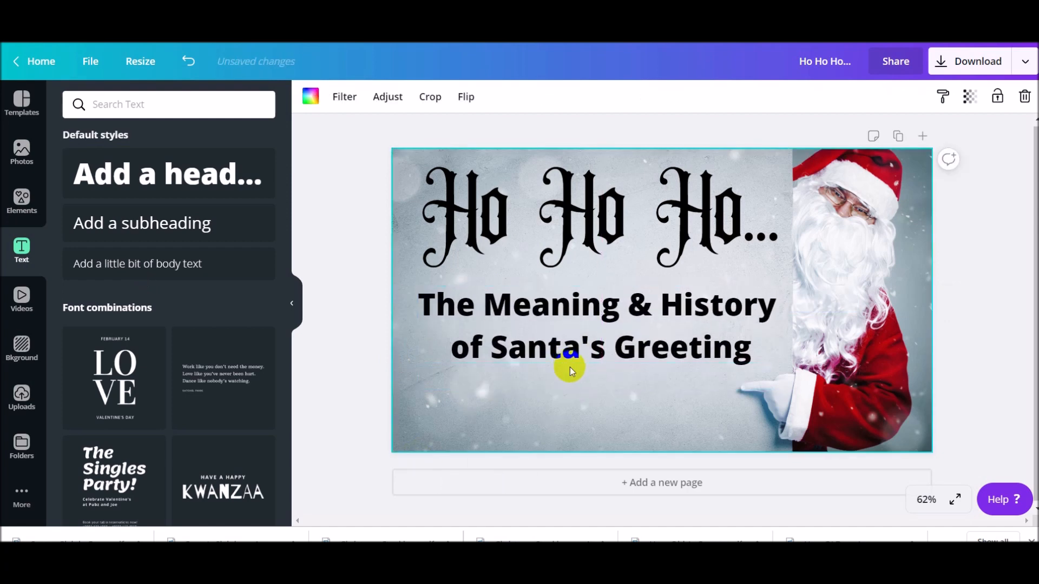
- Set the two-line text in the Amstrong font, enlarge it to about size 79.3 and align it beneath the heading
click(463, 301)
click(354, 97)
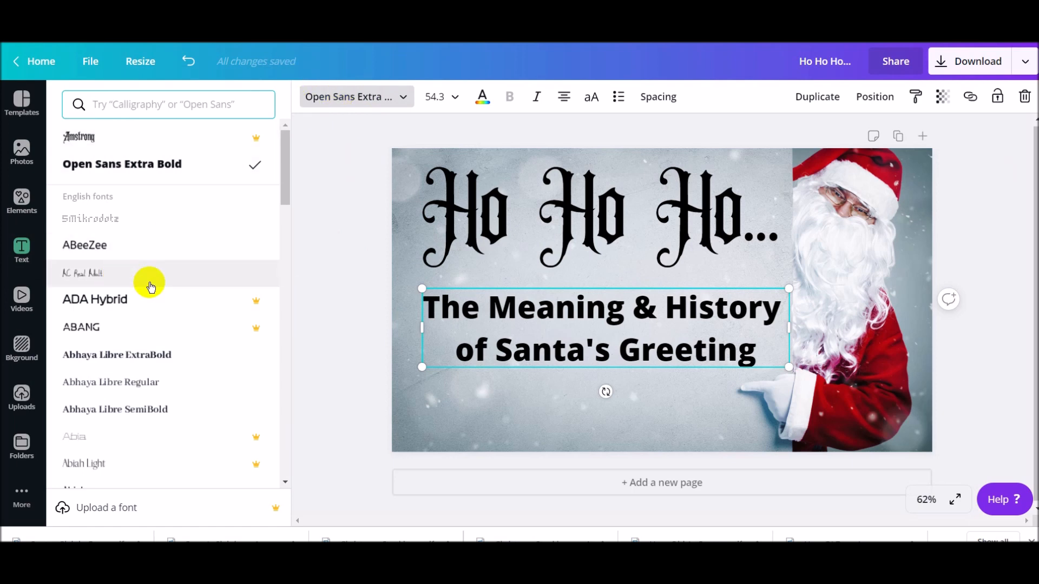
text(am)
key(BackSpace)
key(BackSpace)
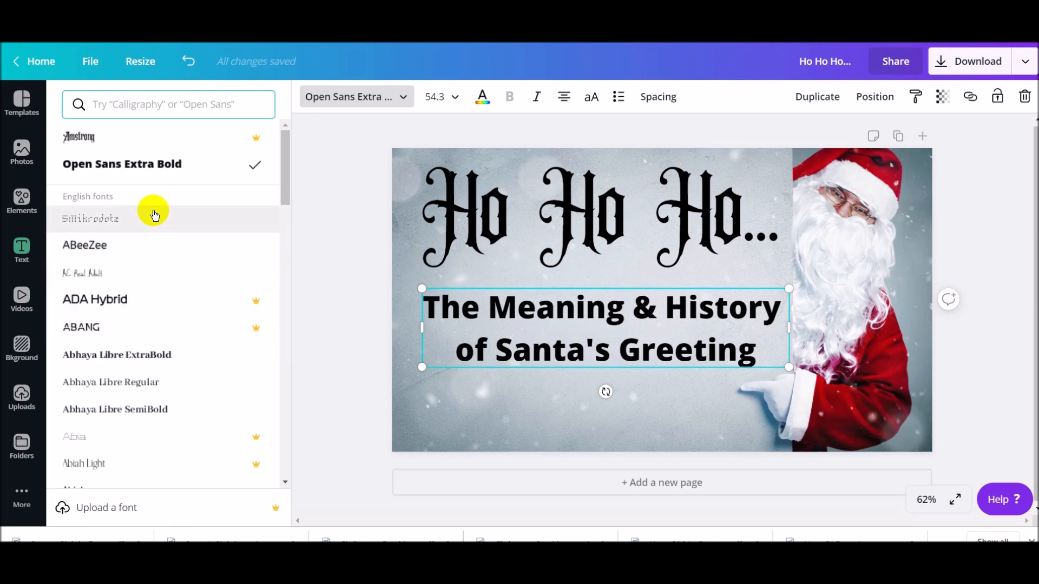
click(87, 136)
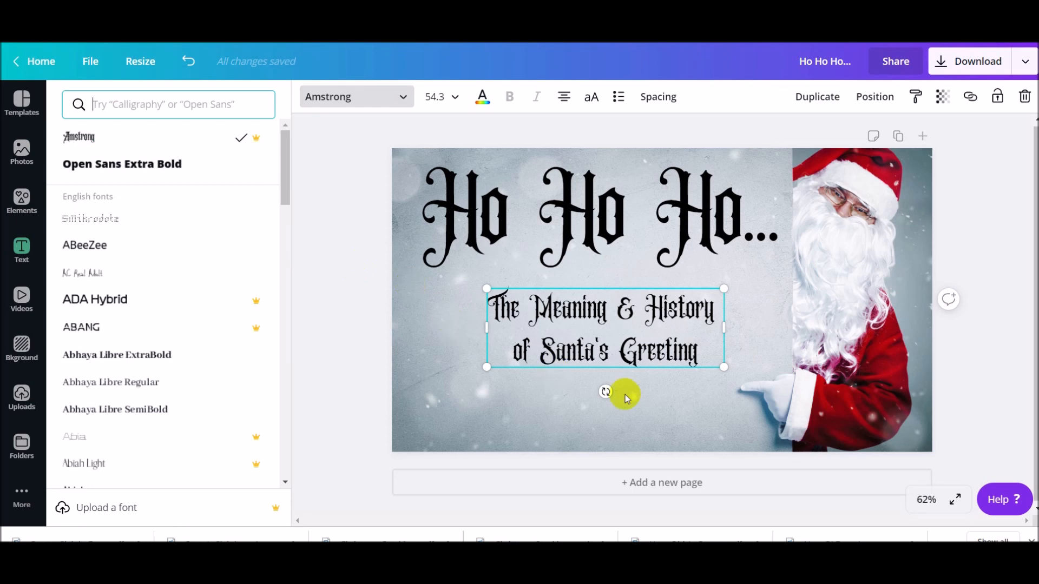
drag(723, 366, 834, 403)
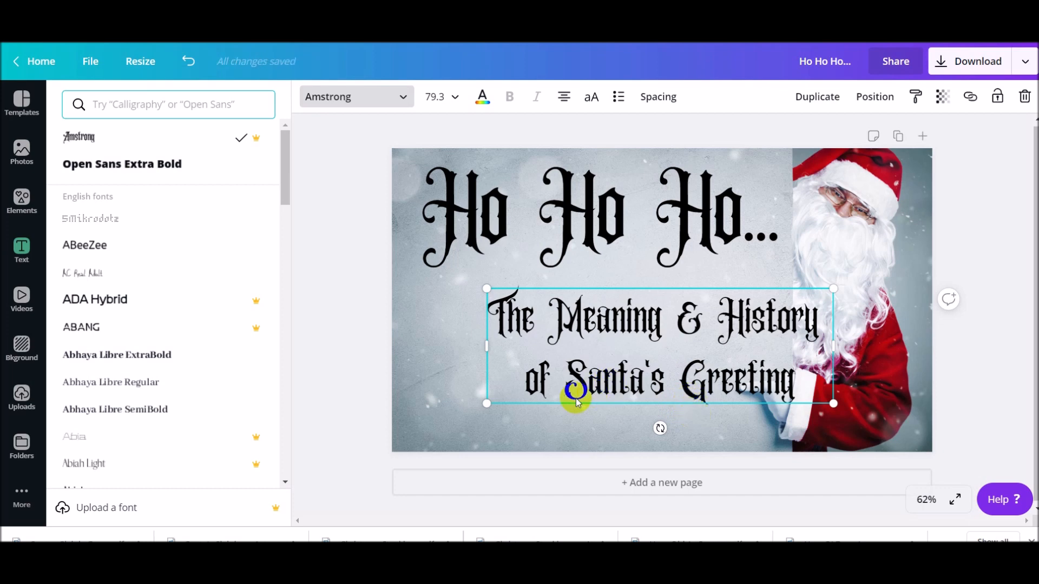
drag(628, 352, 566, 338)
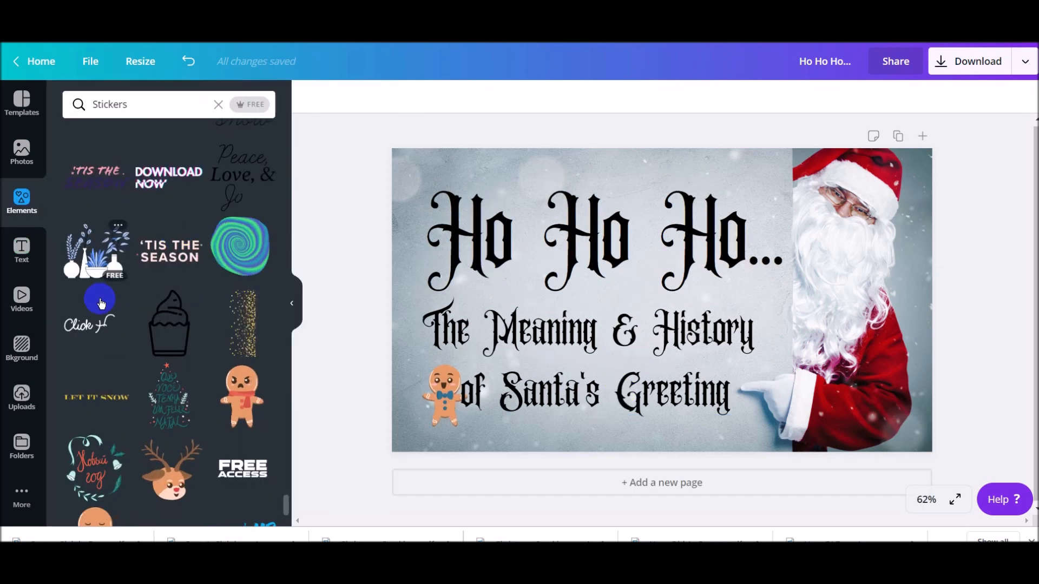
- Add the animated "Click Here" sticker, shrink it to fit below the two-line text, and delete the gingerbread man sticker
click(92, 325)
drag(422, 230, 827, 348)
drag(678, 412, 600, 426)
click(444, 412)
click(439, 422)
key(Delete)
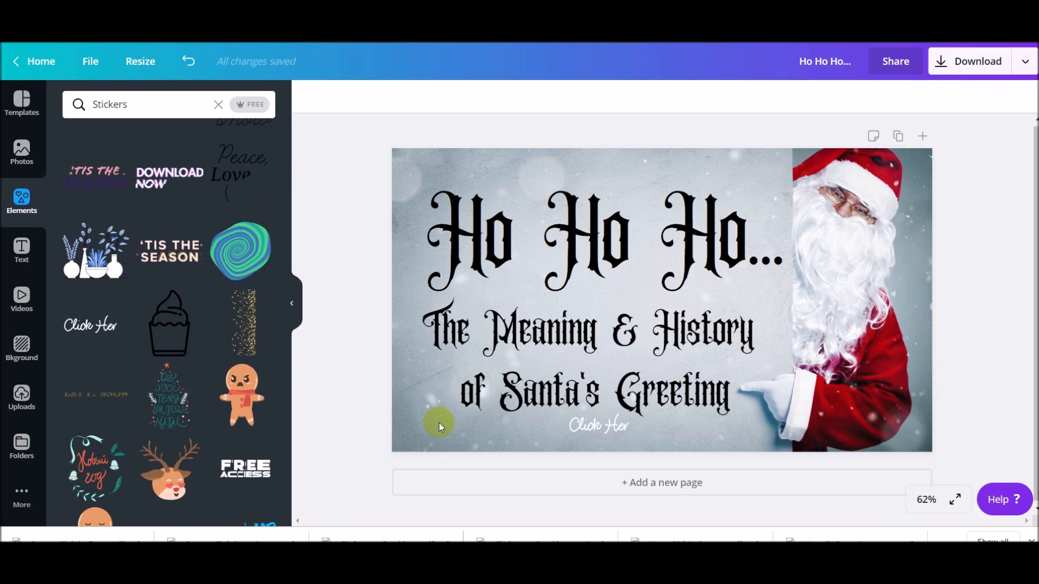
- Shift the "Click Here" sticker slightly to the right beneath the text and deselect it
click(590, 427)
drag(617, 459, 634, 459)
click(963, 137)
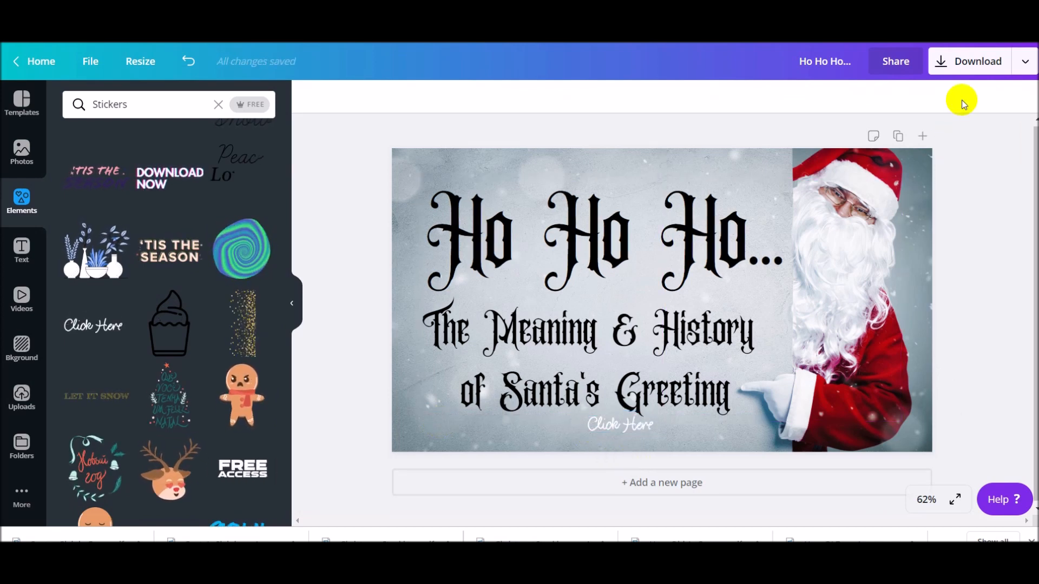
- Download the finished Ho Ho Ho thumbnail as a video file
click(959, 61)
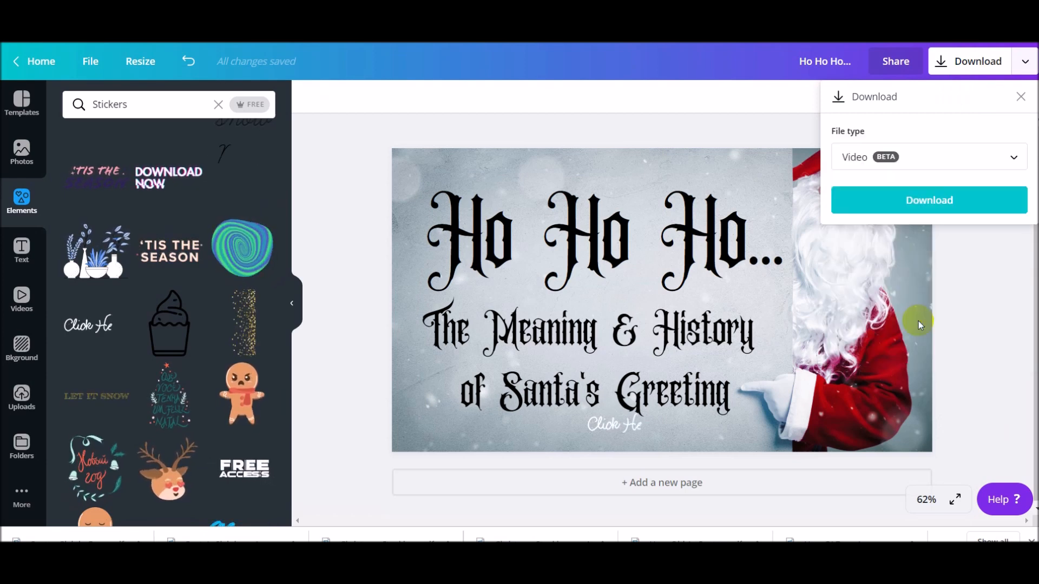
click(928, 202)
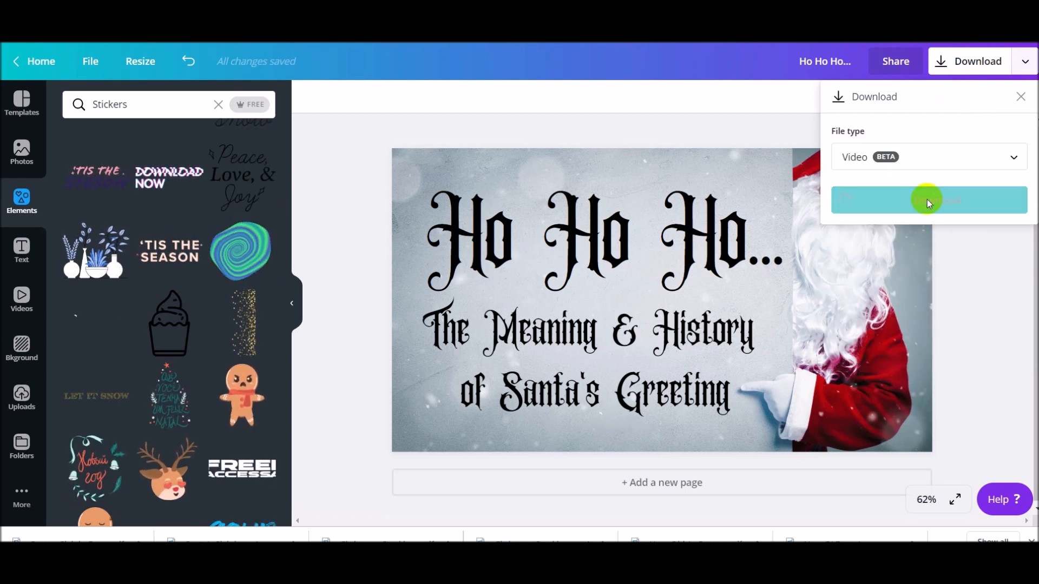